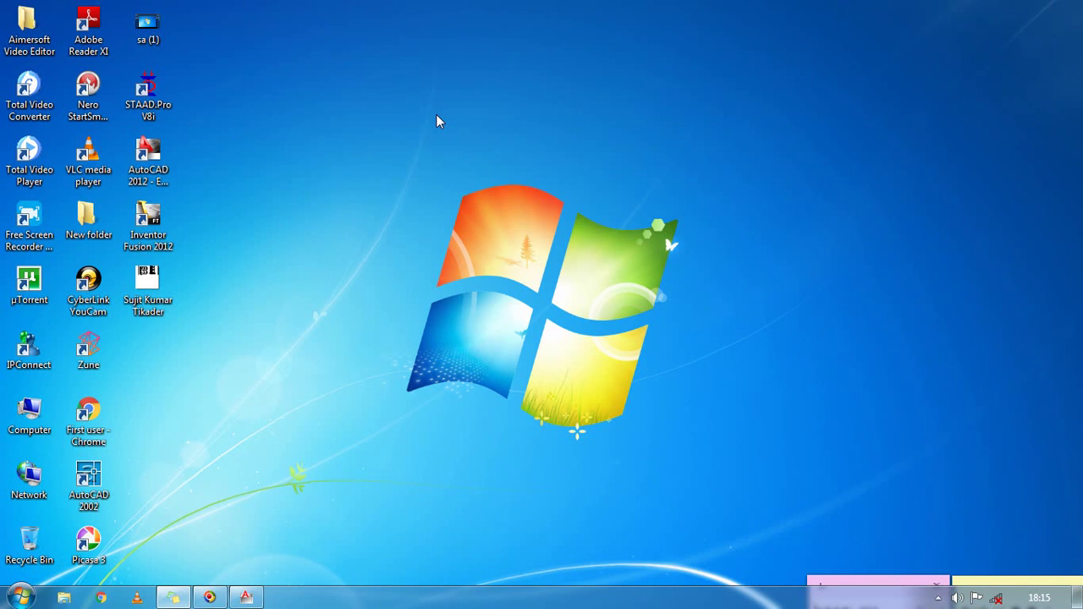
Launch STAAD.Pro and create a Space structure named new1 in meters and kilonewtons, starting with Add Beam.
{"action": "double_click", "coordinate": [142, 101]}
{"action": "left_click", "coordinate": [94, 160]}
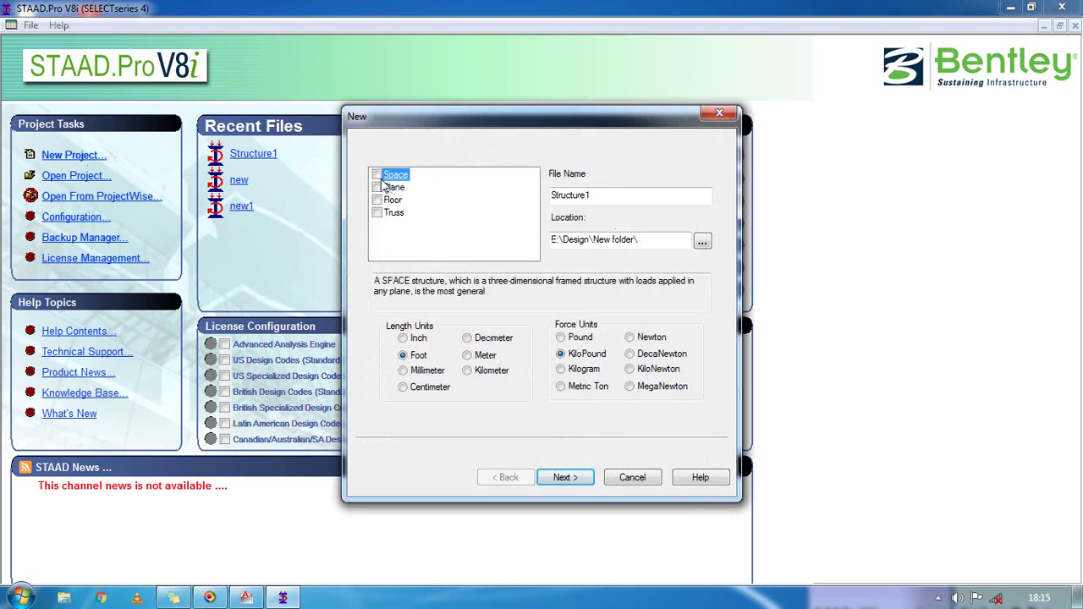
{"action": "double_click", "coordinate": [622, 203]}
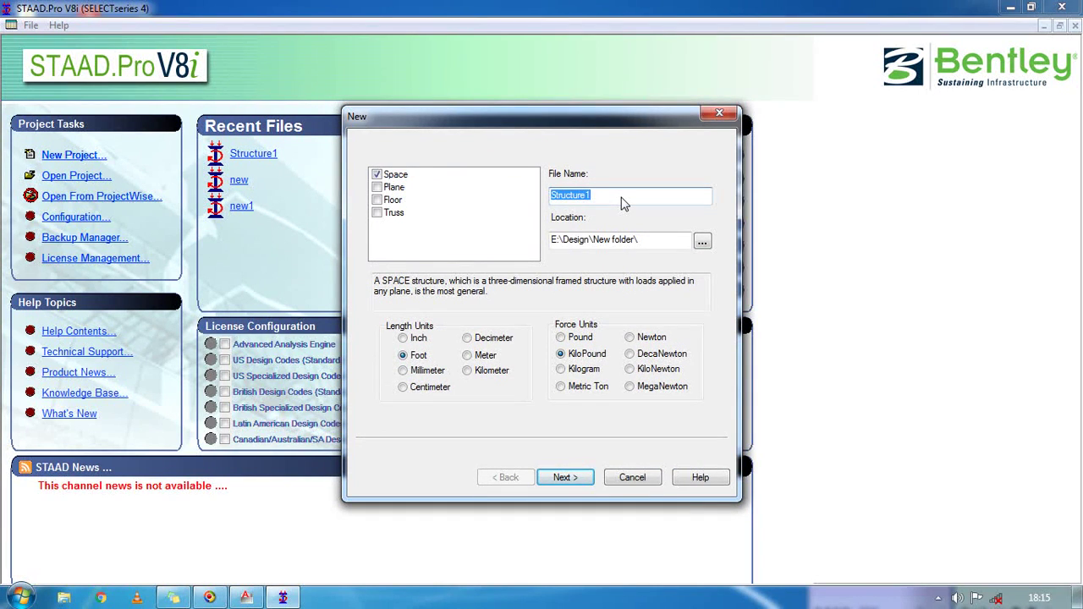
{"action": "type", "text": "new1"}
{"action": "left_click", "coordinate": [474, 355]}
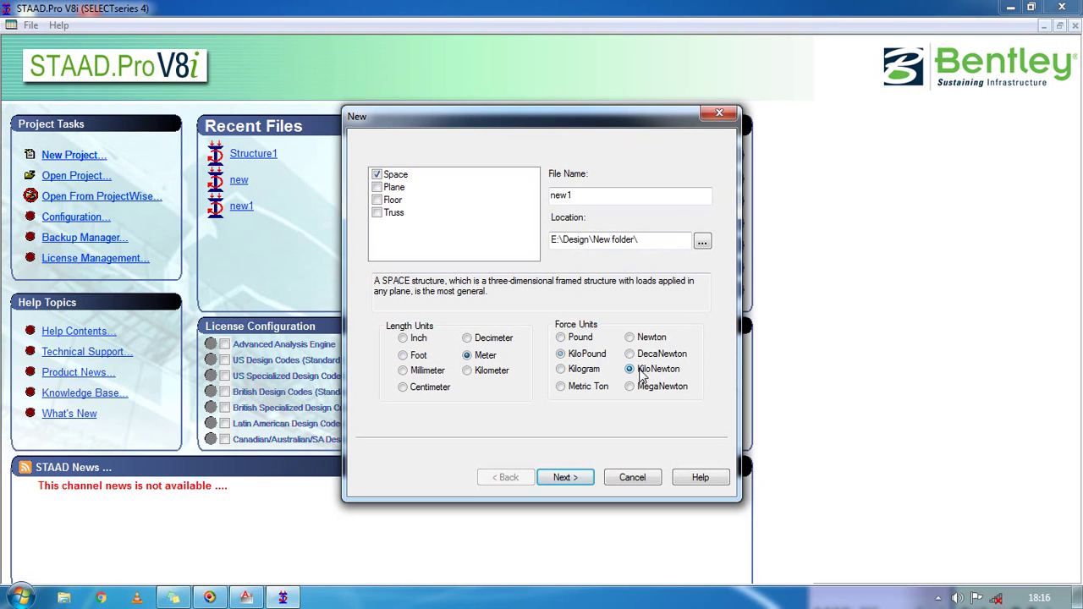
{"action": "left_click", "coordinate": [565, 477]}
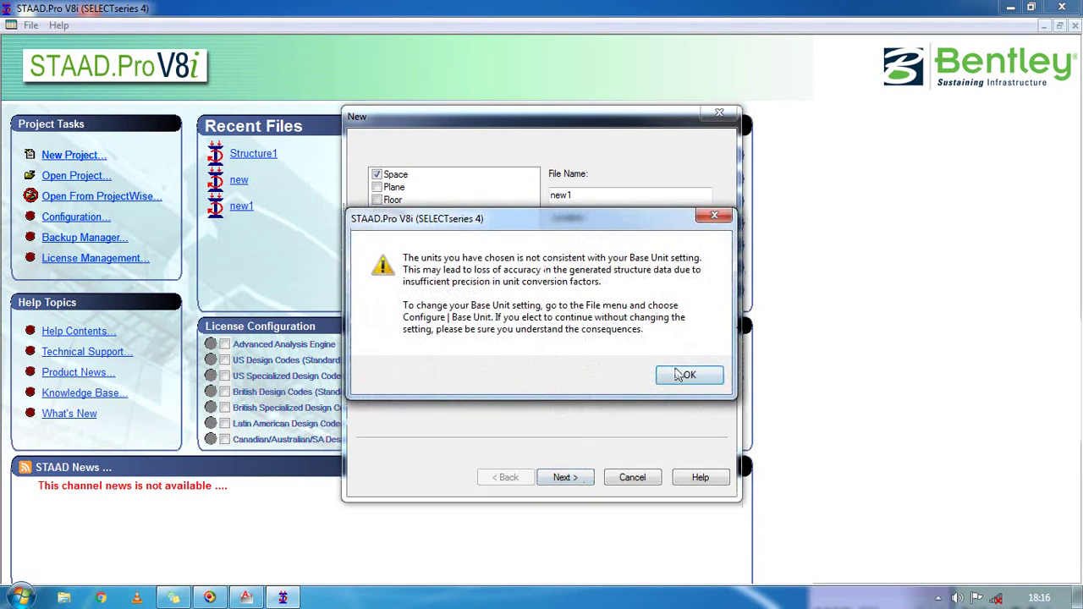
{"action": "left_click", "coordinate": [685, 374]}
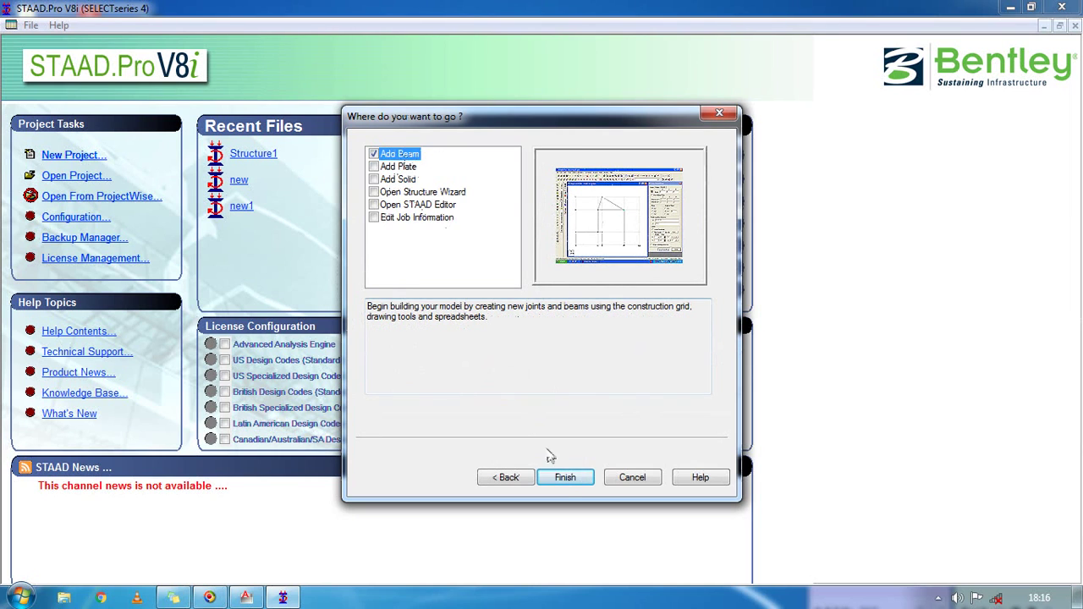
{"action": "left_click", "coordinate": [565, 478]}
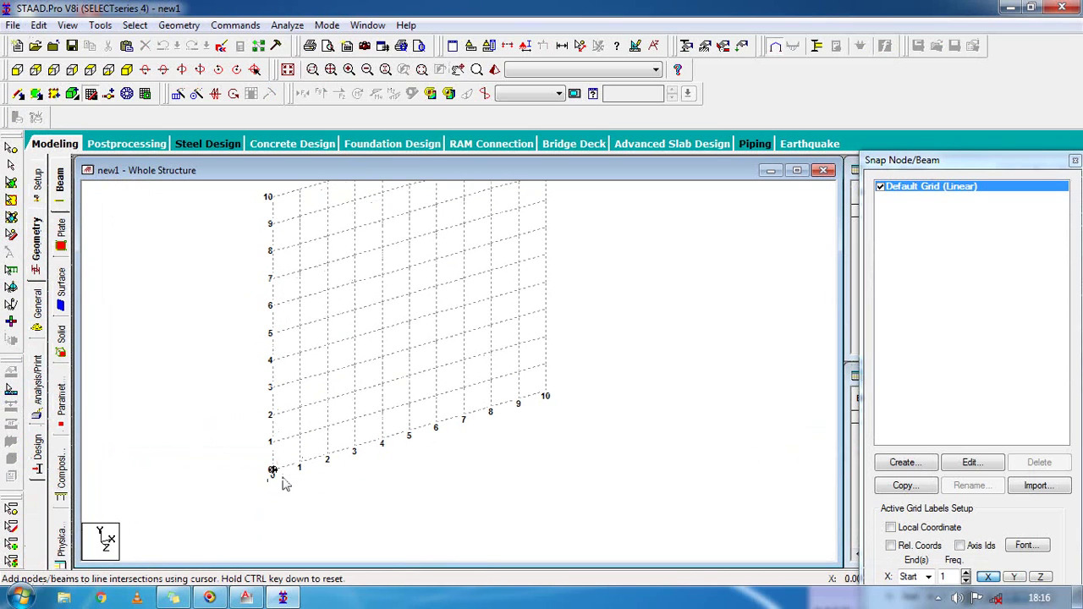
Place the first node at the grid origin, close the snap grid and consult the floor plan in AutoCAD.
{"action": "left_click", "coordinate": [272, 472]}
{"action": "left_click", "coordinate": [1032, 162]}
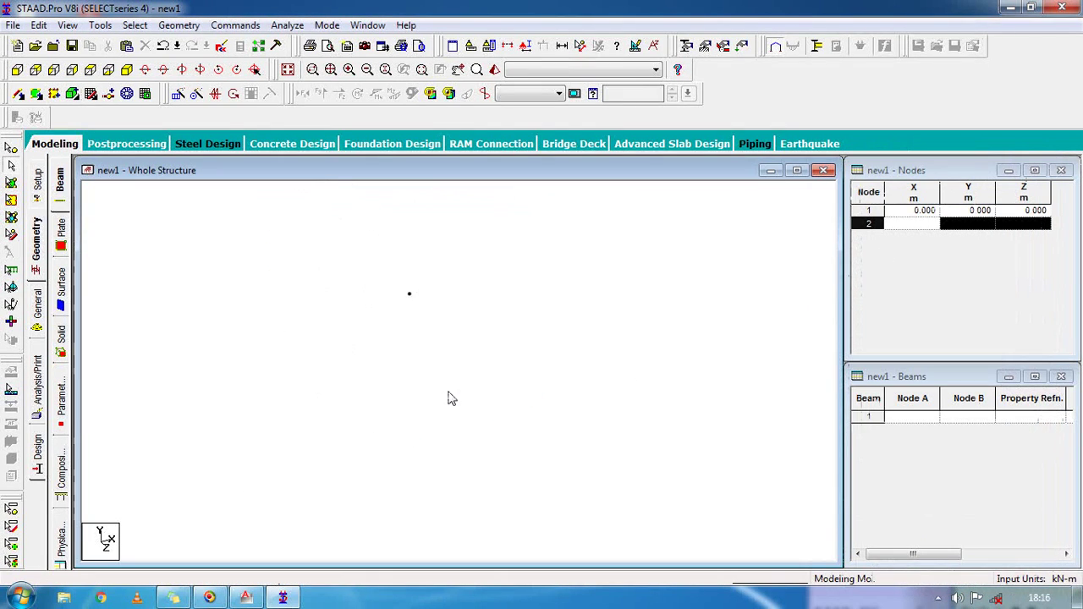
{"action": "left_click", "coordinate": [247, 598]}
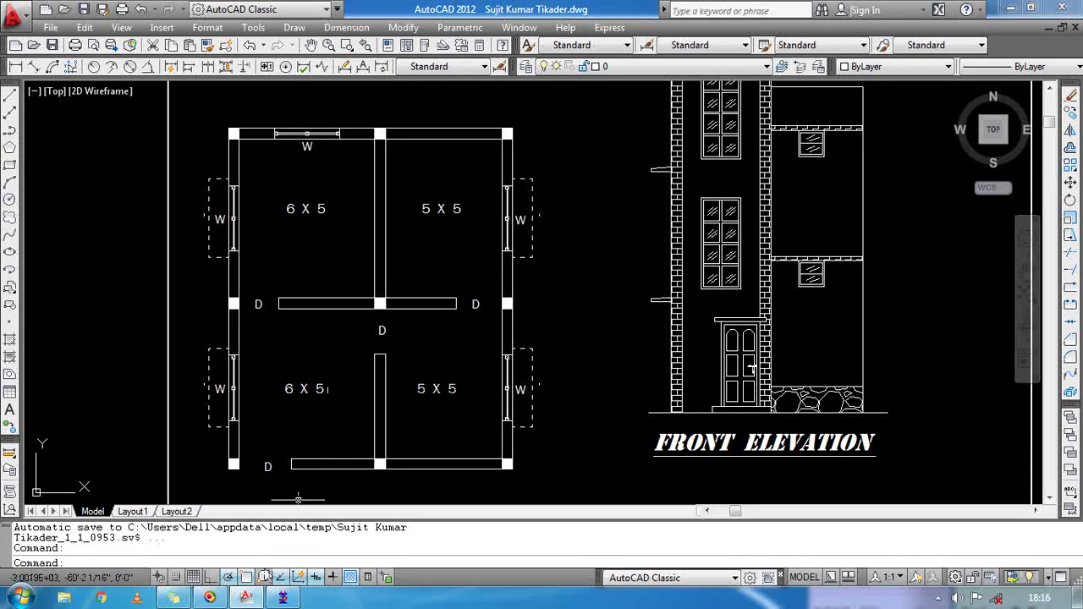
{"action": "left_click", "coordinate": [283, 597]}
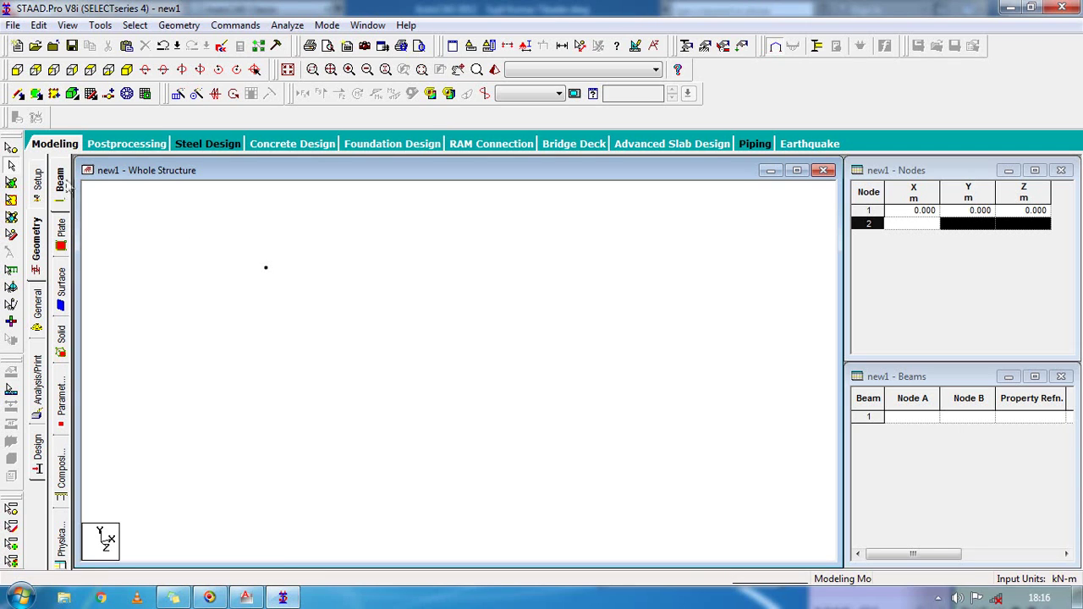
Copy the origin node and paste it 6 m along X, checking the room sizes in the AutoCAD floor plan.
{"action": "left_click", "coordinate": [12, 163]}
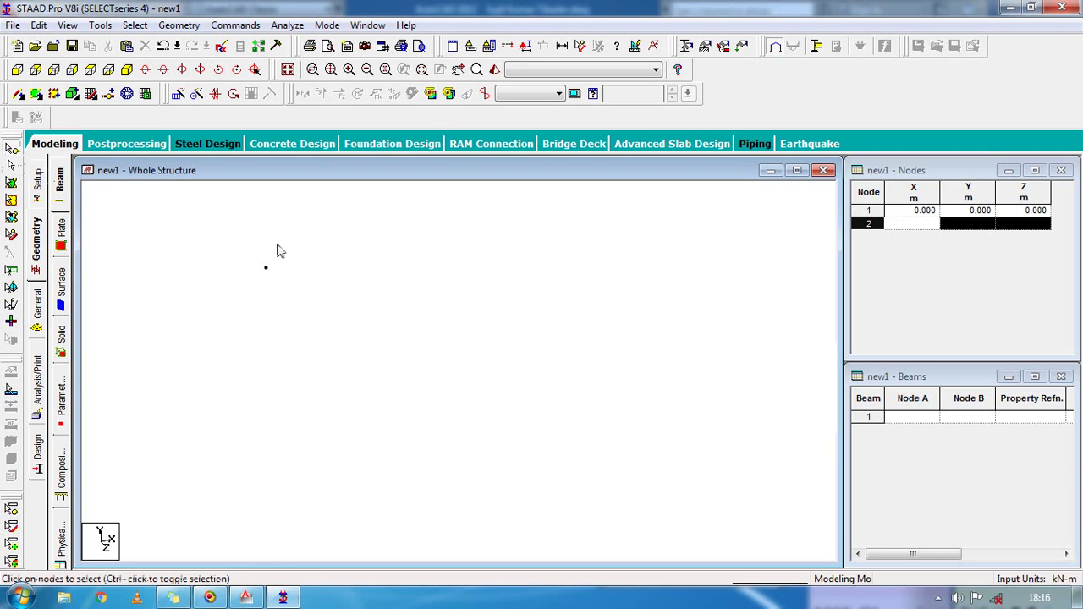
{"action": "left_click_drag", "start_coordinate": [285, 246], "coordinate": [246, 286]}
{"action": "right_click", "coordinate": [267, 268]}
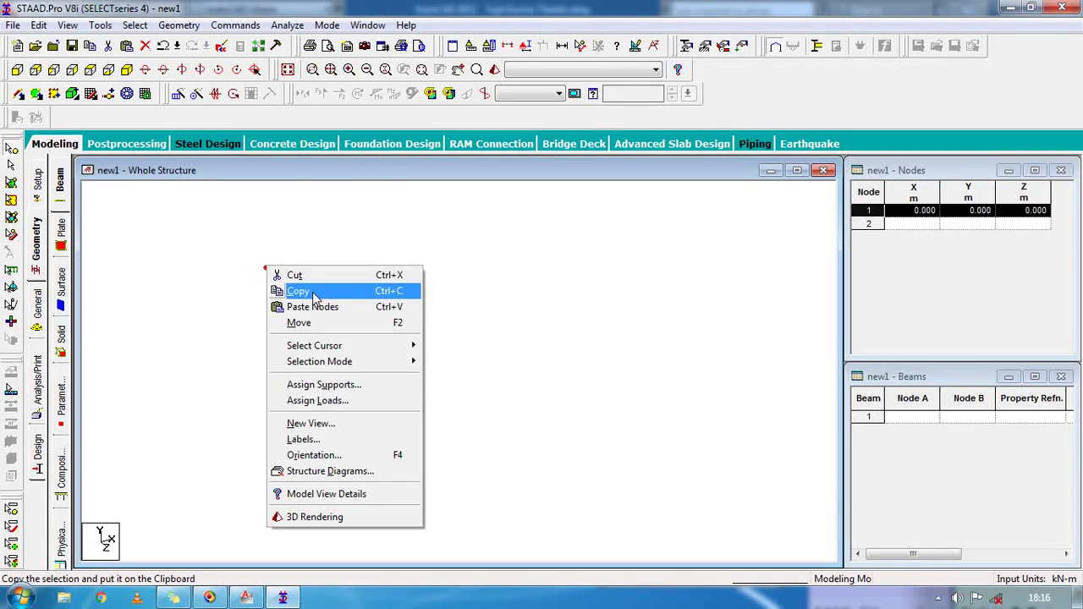
{"action": "left_click", "coordinate": [313, 292]}
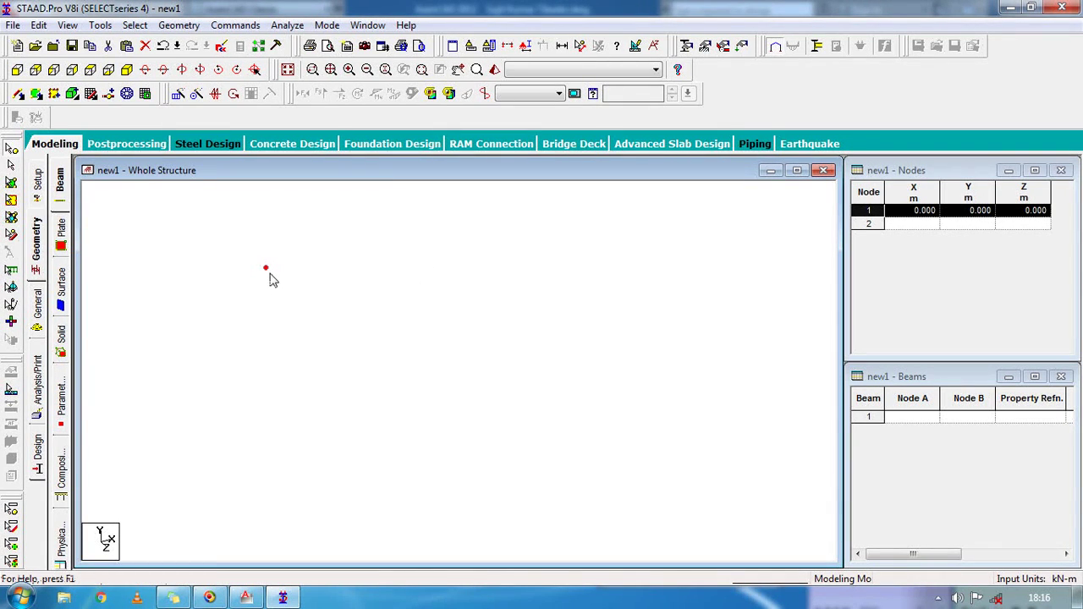
{"action": "right_click", "coordinate": [267, 272]}
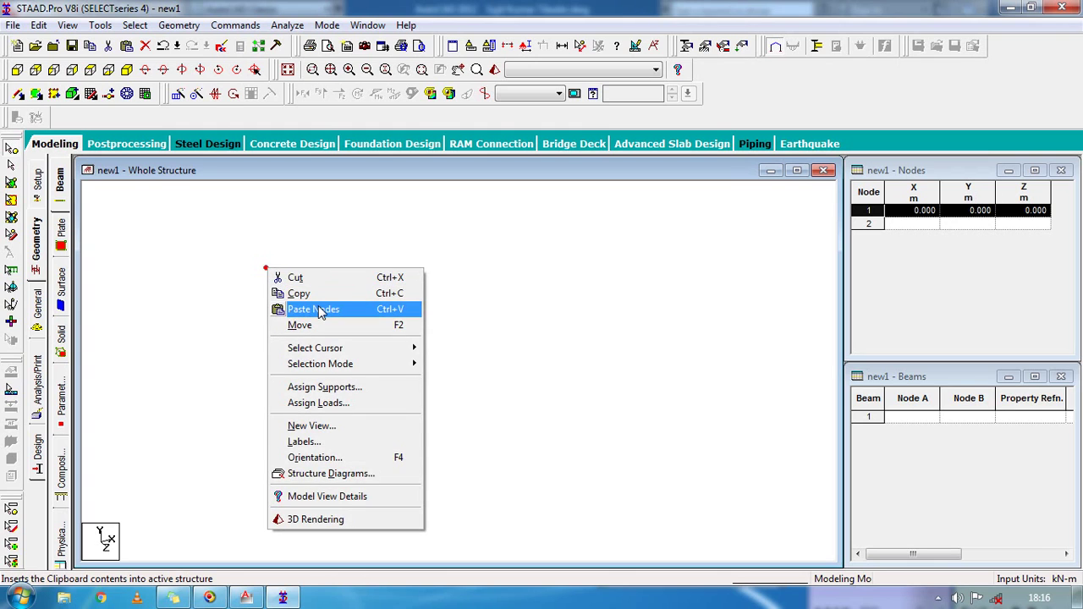
{"action": "left_click", "coordinate": [320, 308]}
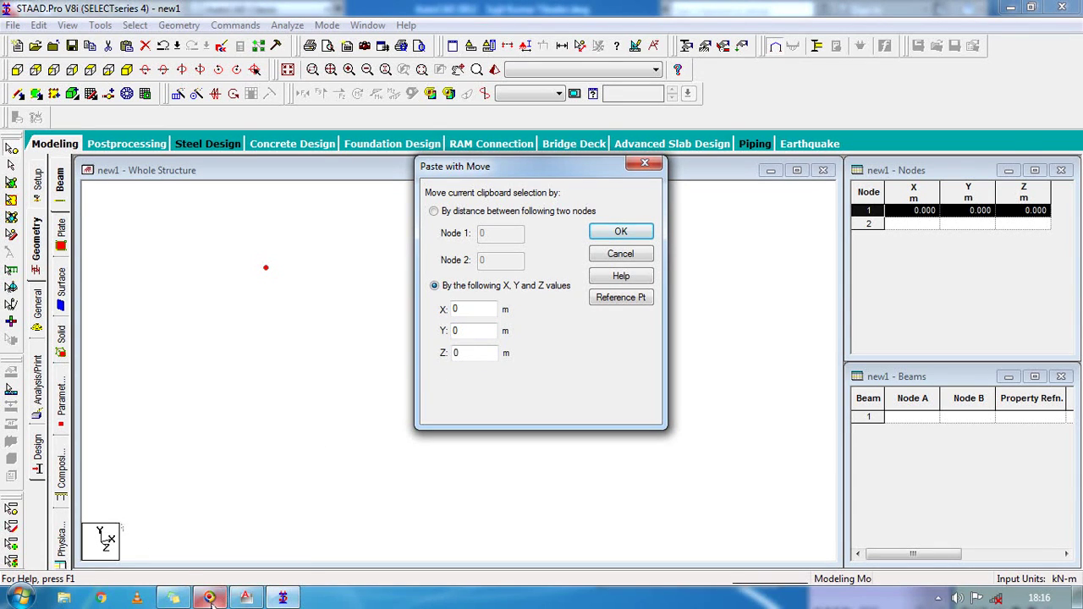
{"action": "left_click", "coordinate": [238, 601]}
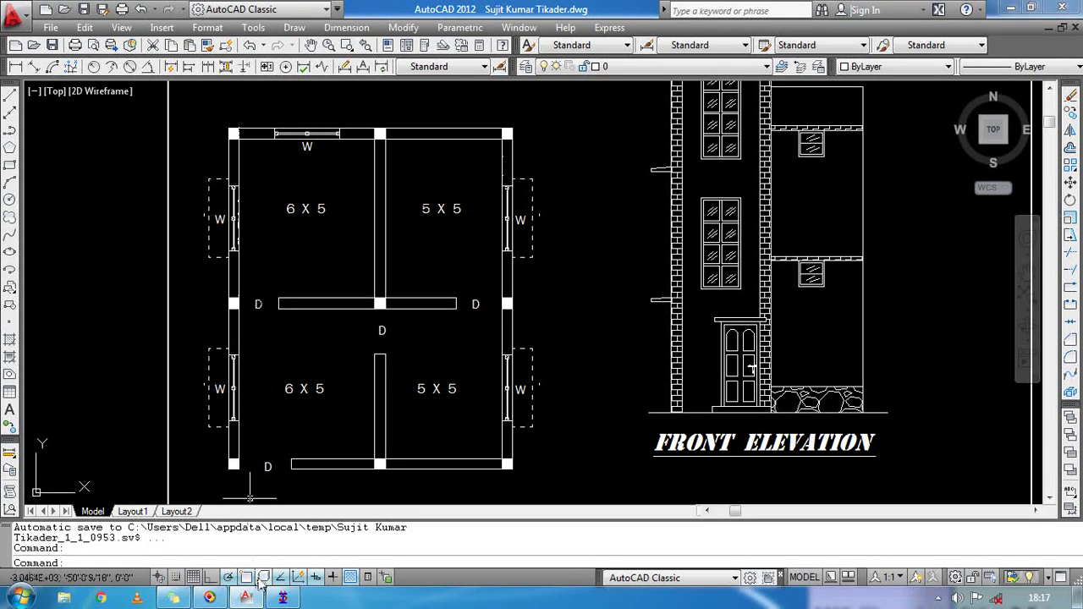
{"action": "left_click", "coordinate": [284, 597]}
{"action": "left_click", "coordinate": [464, 312]}
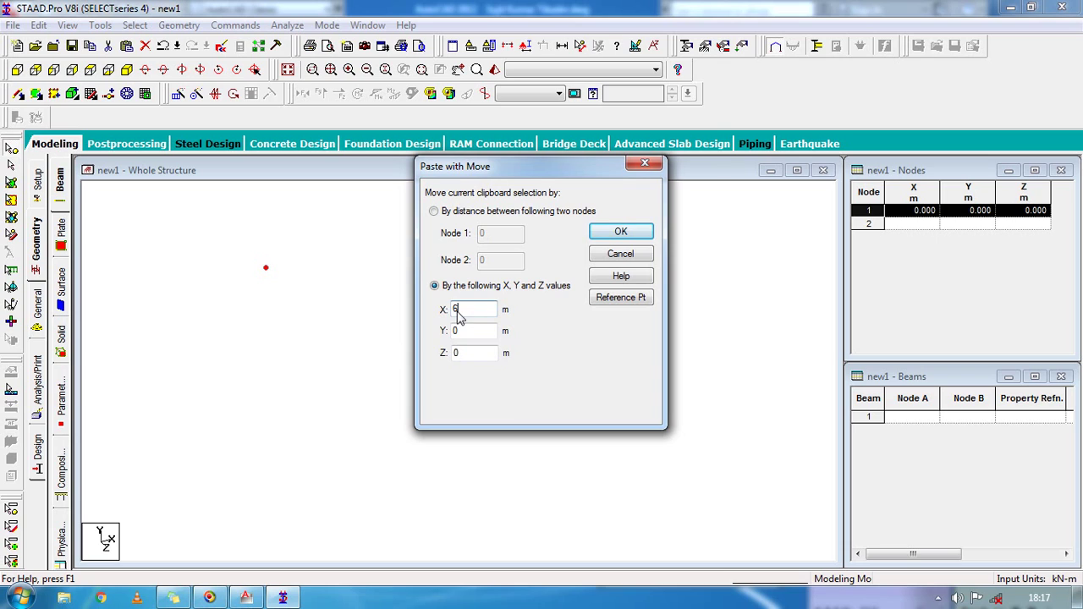
{"action": "left_click", "coordinate": [605, 235]}
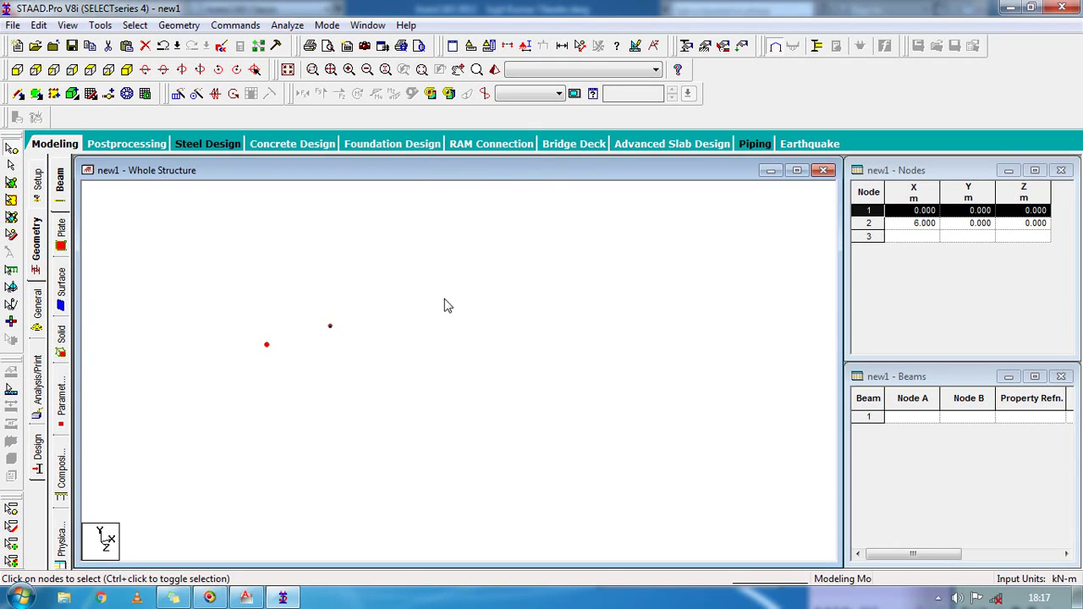
Measure the distance between the two nodes, then clear the dimension display and the node selection.
{"action": "left_click", "coordinate": [580, 48]}
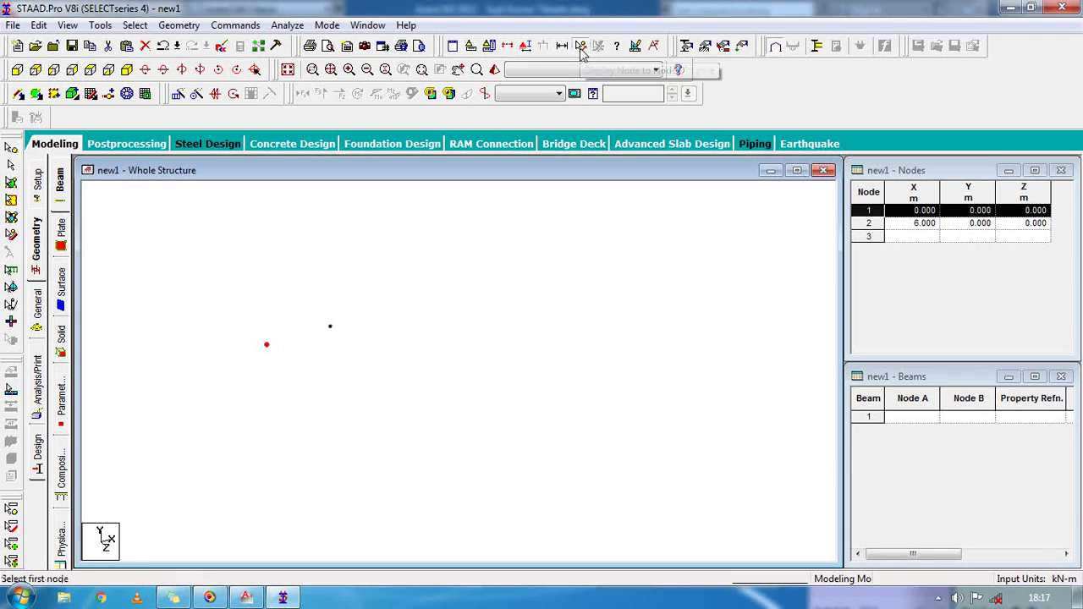
{"action": "left_click", "coordinate": [267, 346]}
{"action": "left_click", "coordinate": [331, 329]}
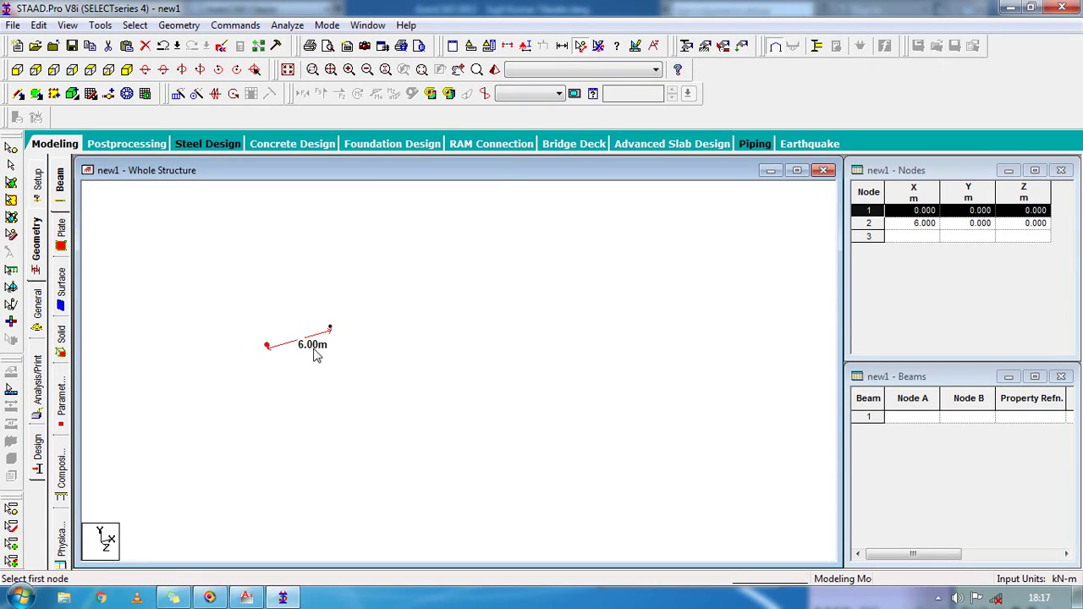
{"action": "left_click", "coordinate": [583, 45]}
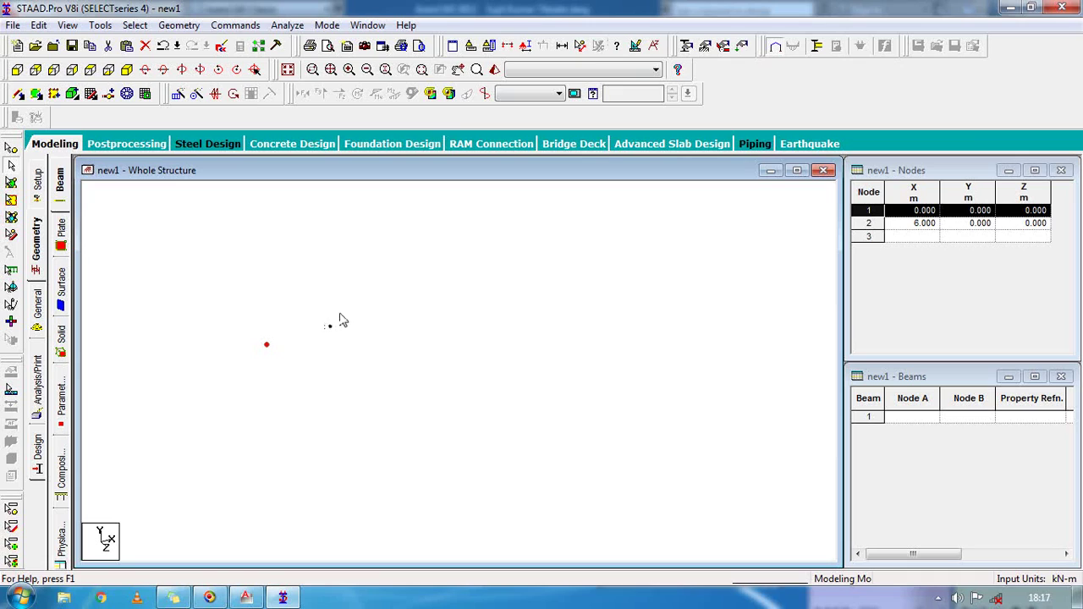
{"action": "left_click", "coordinate": [318, 348]}
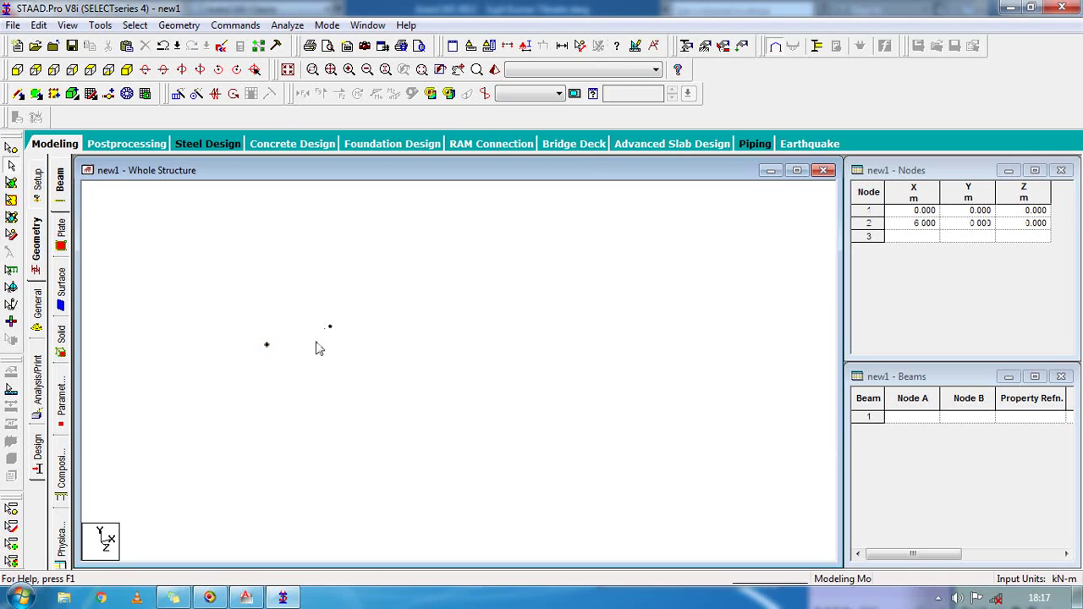
Copy the second node and paste it 5 m further along X.
{"action": "left_click", "coordinate": [11, 165]}
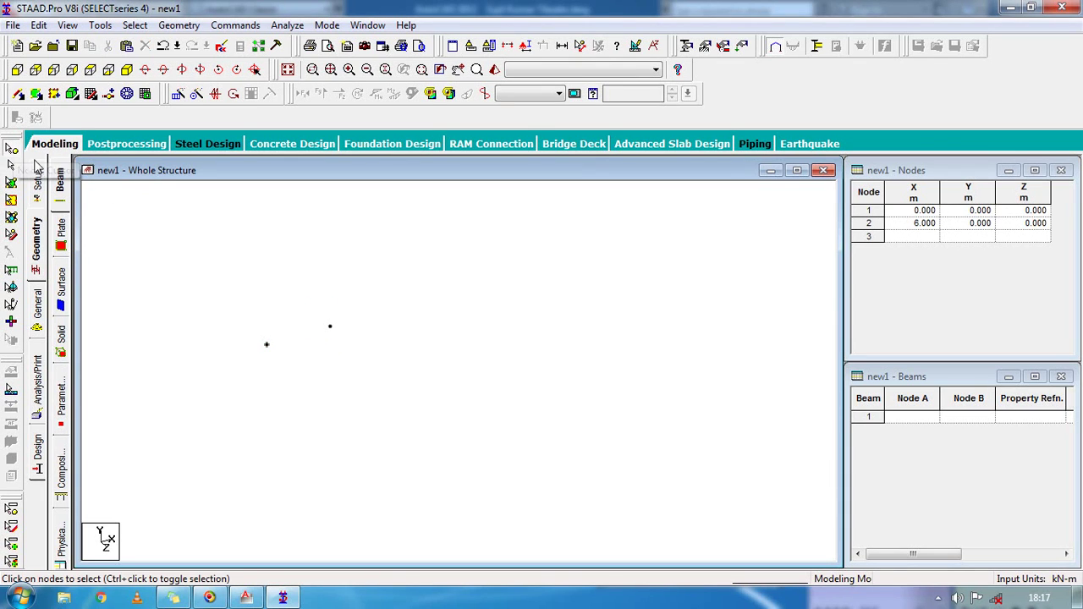
{"action": "left_click_drag", "start_coordinate": [368, 291], "coordinate": [313, 375]}
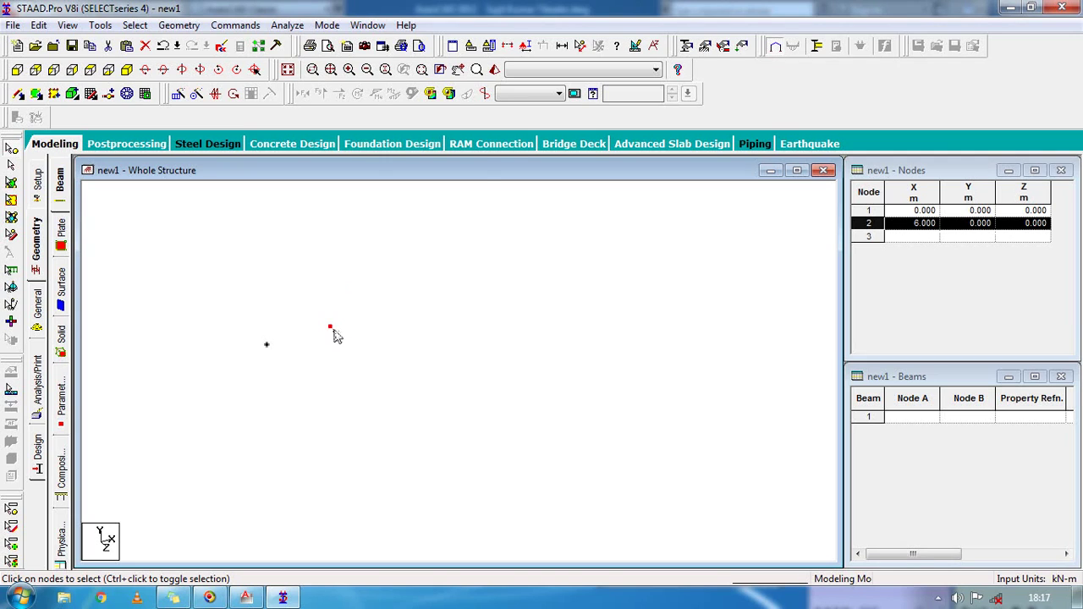
{"action": "right_click", "coordinate": [330, 331]}
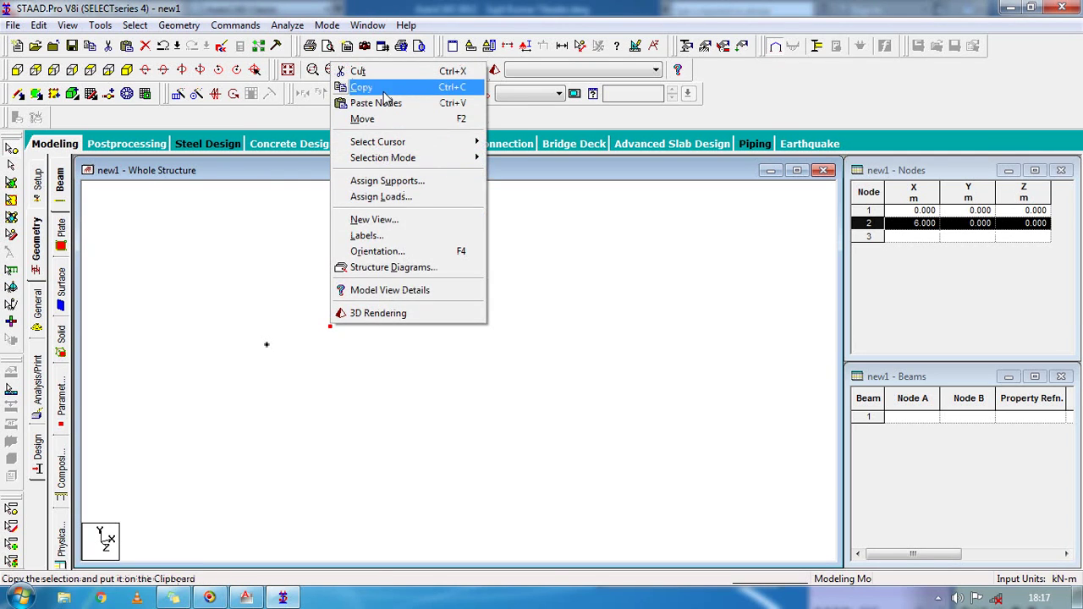
{"action": "left_click", "coordinate": [351, 87]}
{"action": "right_click", "coordinate": [331, 332]}
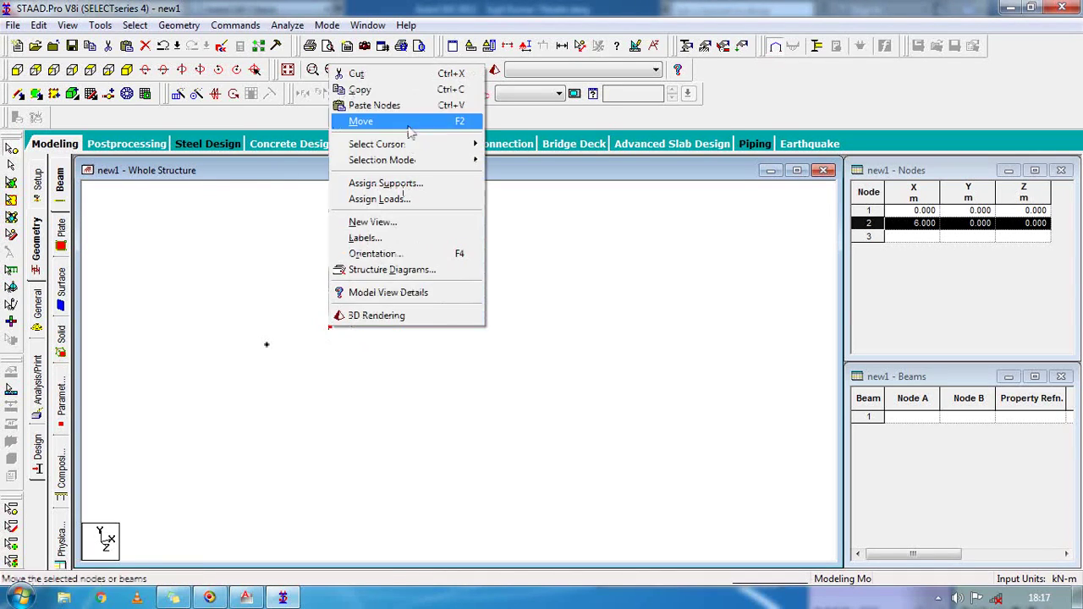
{"action": "left_click", "coordinate": [408, 105]}
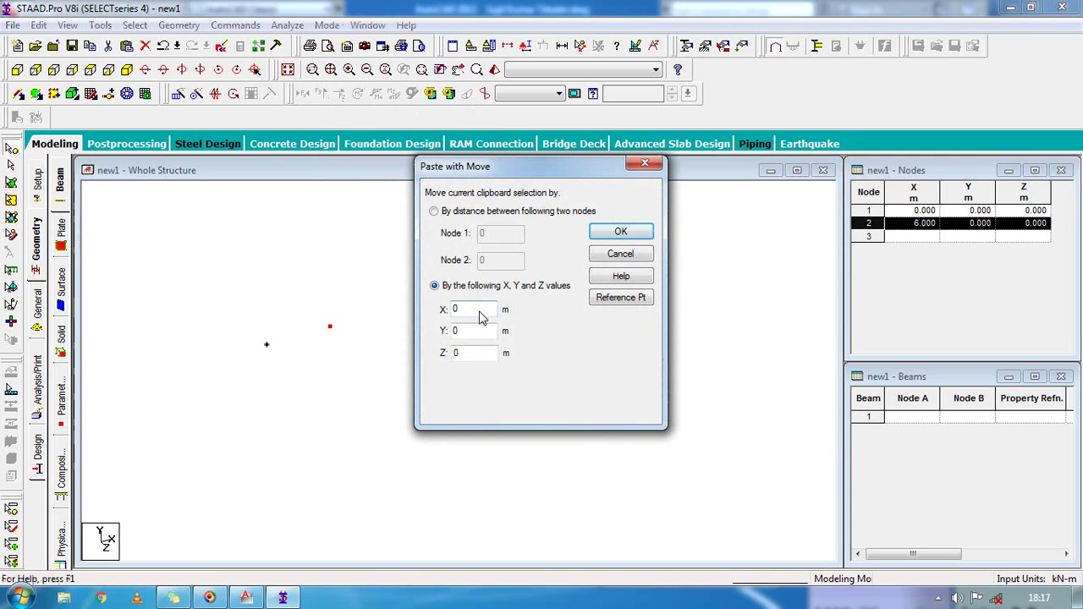
{"action": "type", "text": "5"}
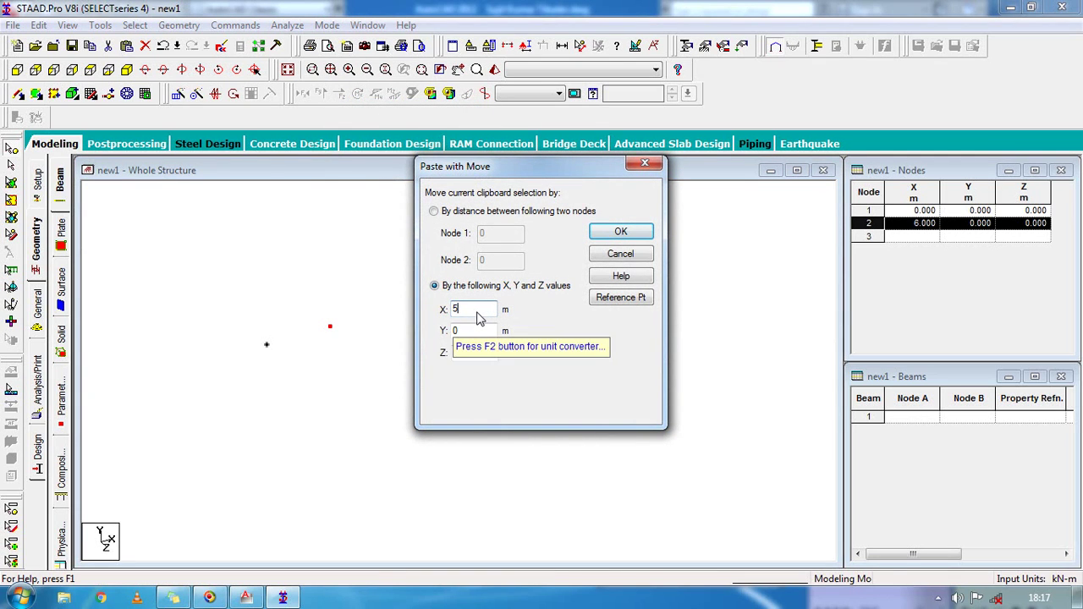
{"action": "left_click", "coordinate": [618, 232]}
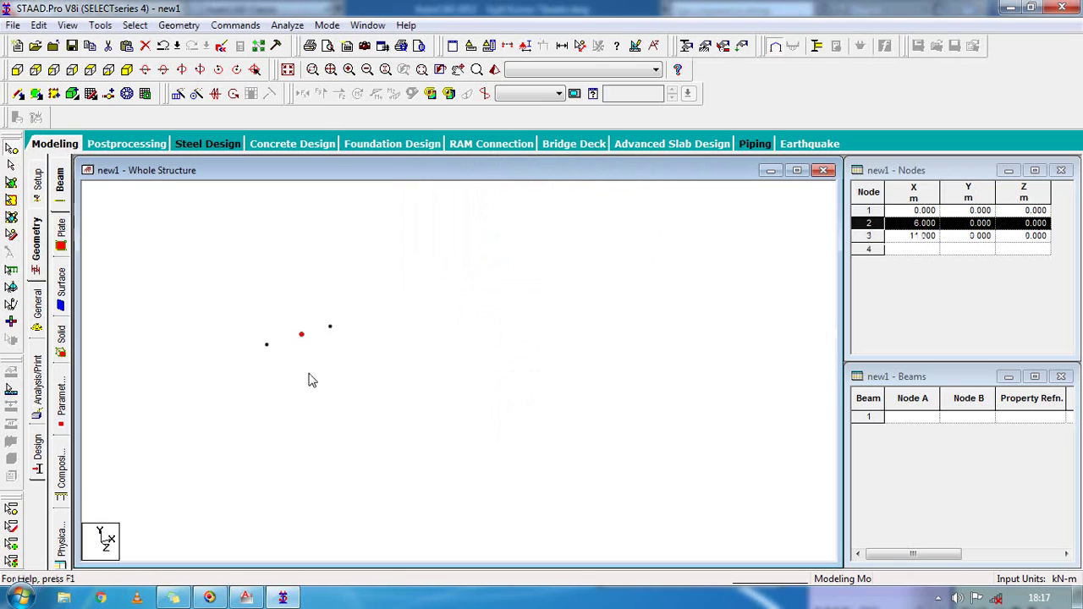
Copy all three nodes and paste them 5 m along Z as a second row.
{"action": "left_click_drag", "start_coordinate": [496, 254], "coordinate": [173, 414]}
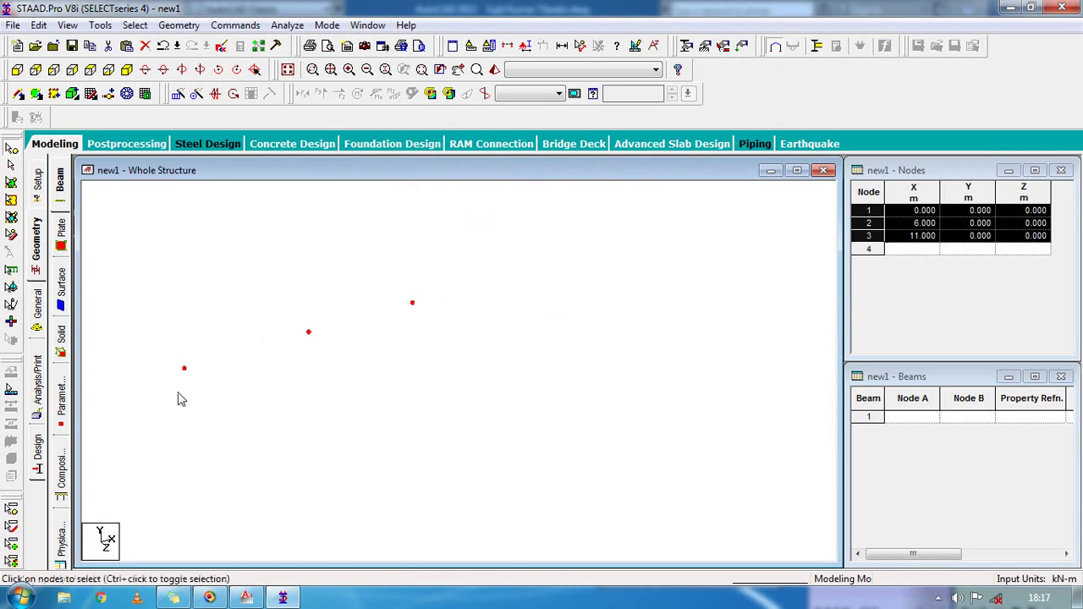
{"action": "right_click", "coordinate": [188, 373]}
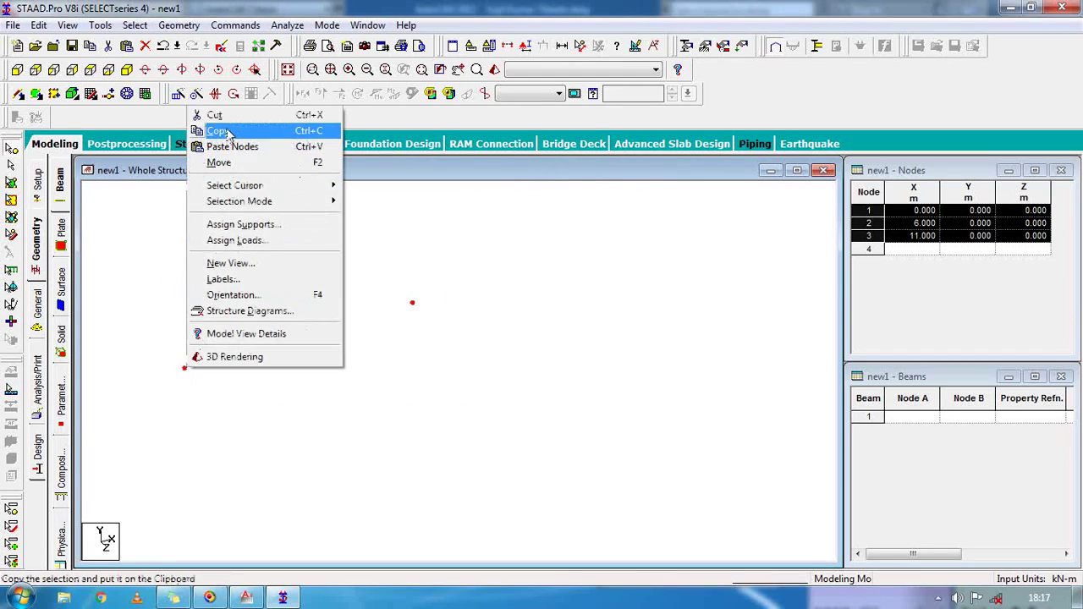
{"action": "left_click", "coordinate": [228, 133]}
{"action": "right_click", "coordinate": [186, 375]}
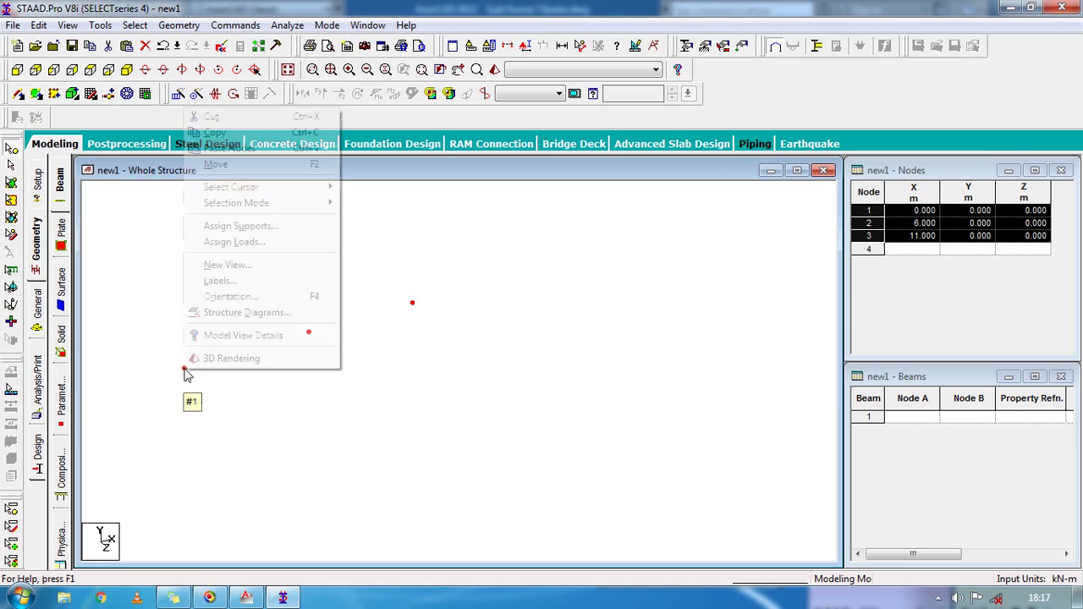
{"action": "left_click", "coordinate": [244, 149]}
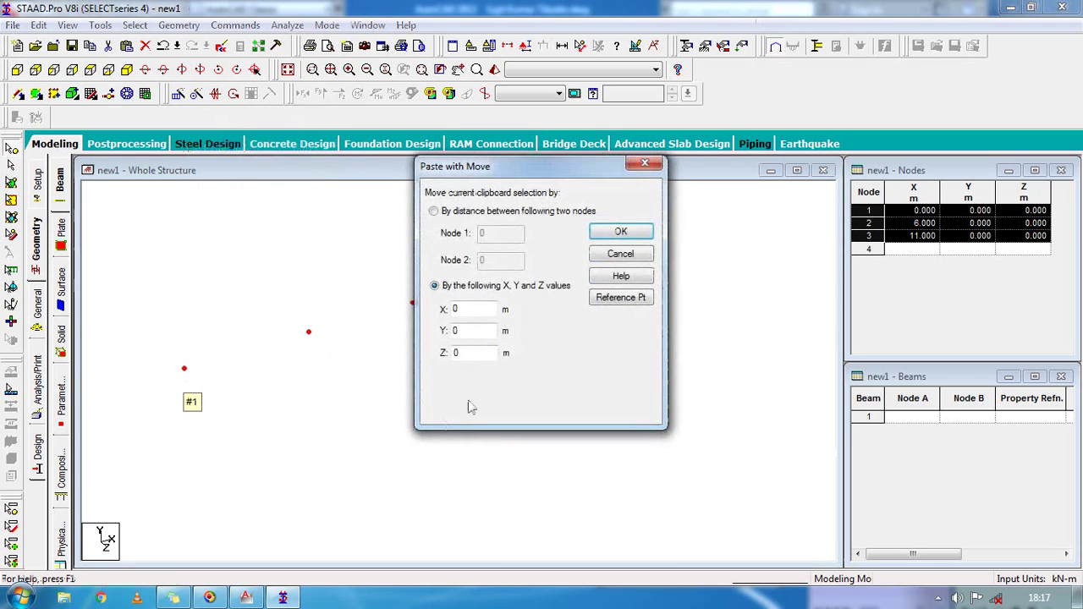
{"action": "double_click", "coordinate": [472, 353]}
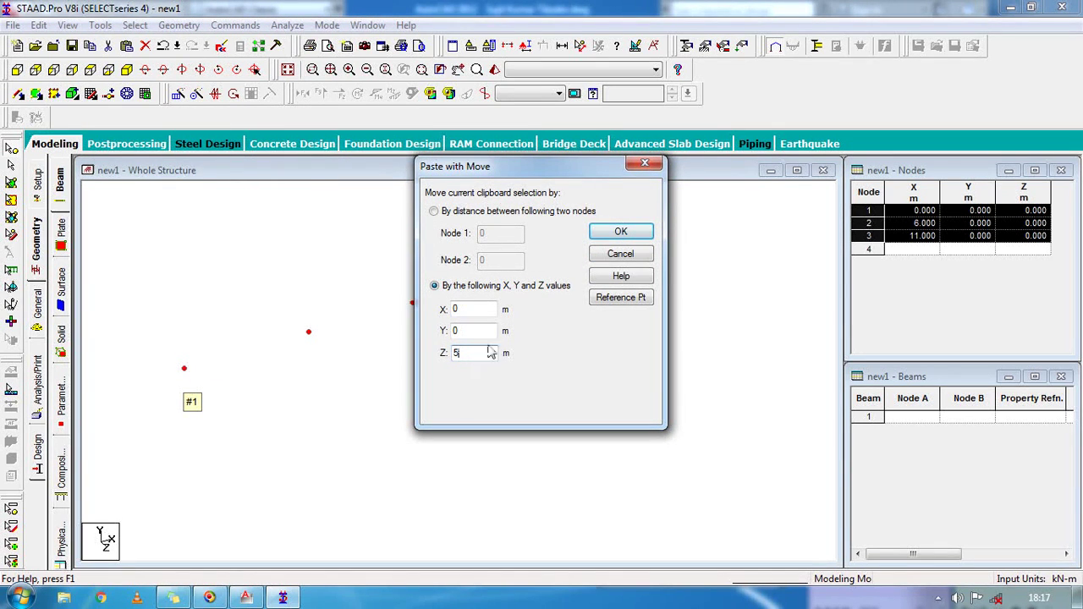
{"action": "left_click", "coordinate": [620, 231]}
Copy the three nodes of the second row and paste them 5 m along Z as a third row.
{"action": "left_click_drag", "start_coordinate": [433, 317], "coordinate": [222, 472]}
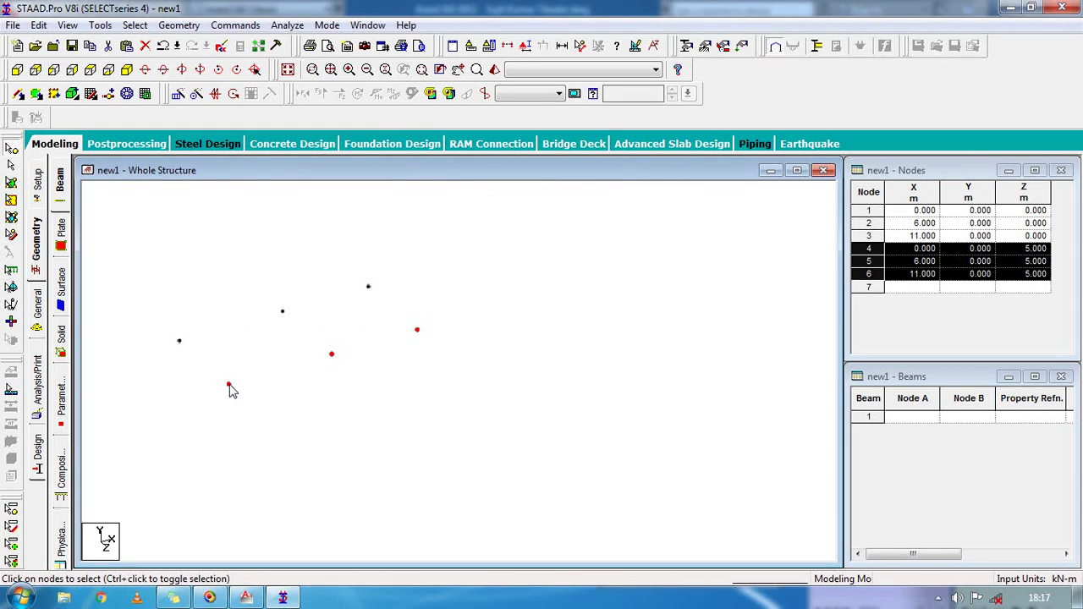
{"action": "right_click", "coordinate": [230, 390]}
{"action": "left_click", "coordinate": [271, 164]}
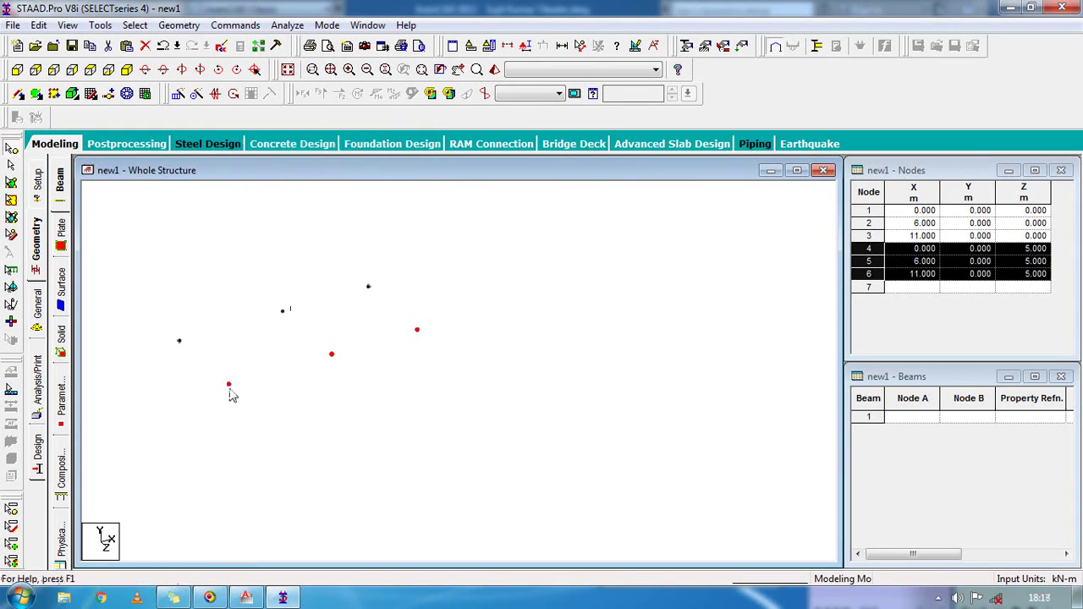
{"action": "right_click", "coordinate": [230, 391]}
{"action": "left_click", "coordinate": [305, 164]}
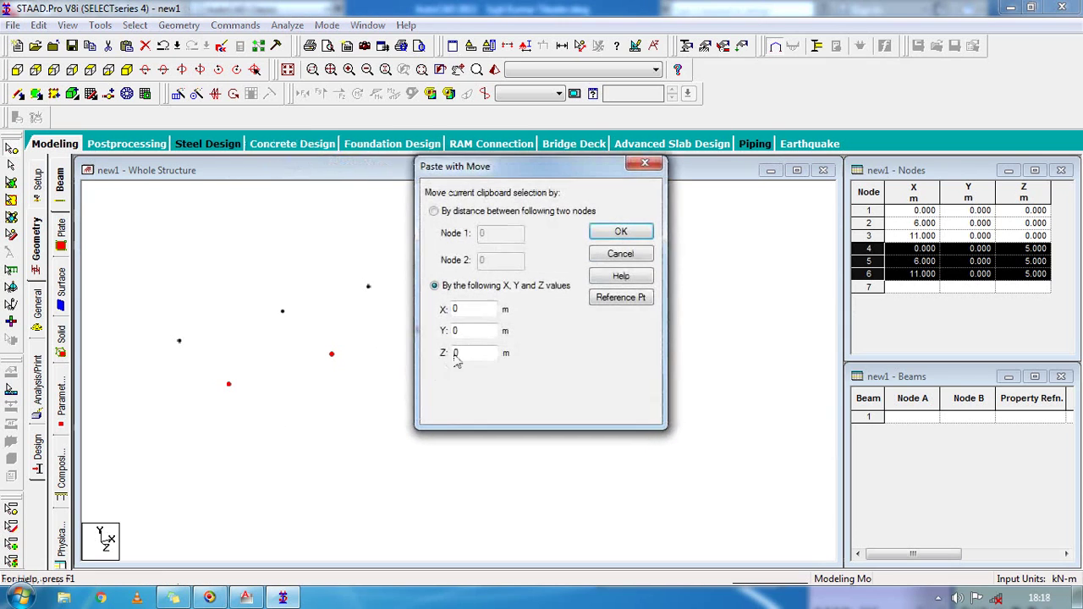
{"action": "left_click", "coordinate": [470, 354]}
{"action": "type", "text": "5"}
{"action": "left_click", "coordinate": [620, 231]}
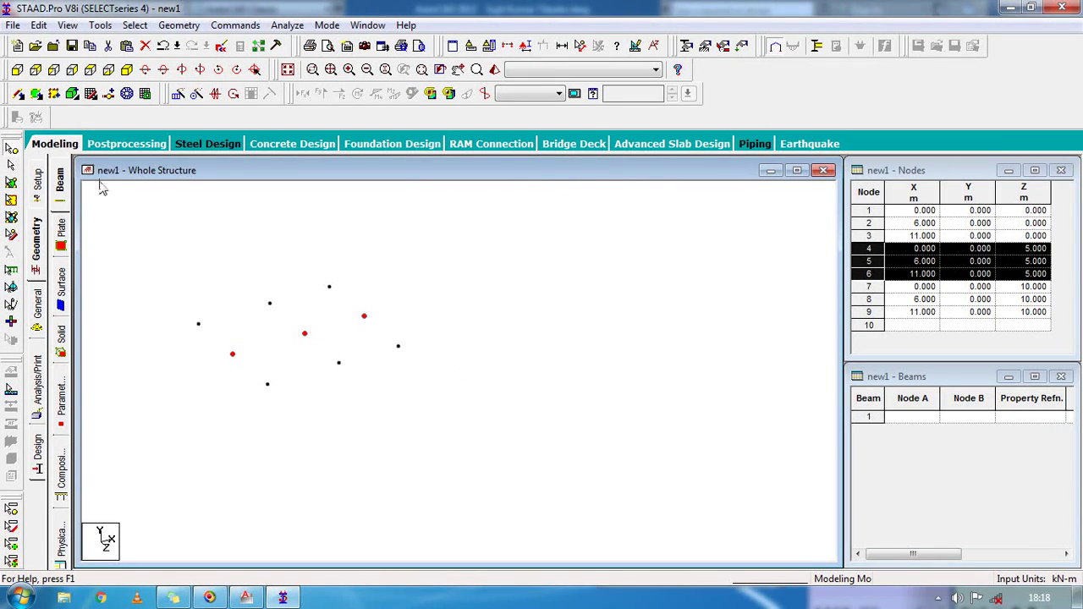
Select all nine base nodes in front view, then copy and paste them 1 m up along Y.
{"action": "left_click", "coordinate": [17, 70]}
{"action": "left_click_drag", "start_coordinate": [681, 298], "coordinate": [245, 405]}
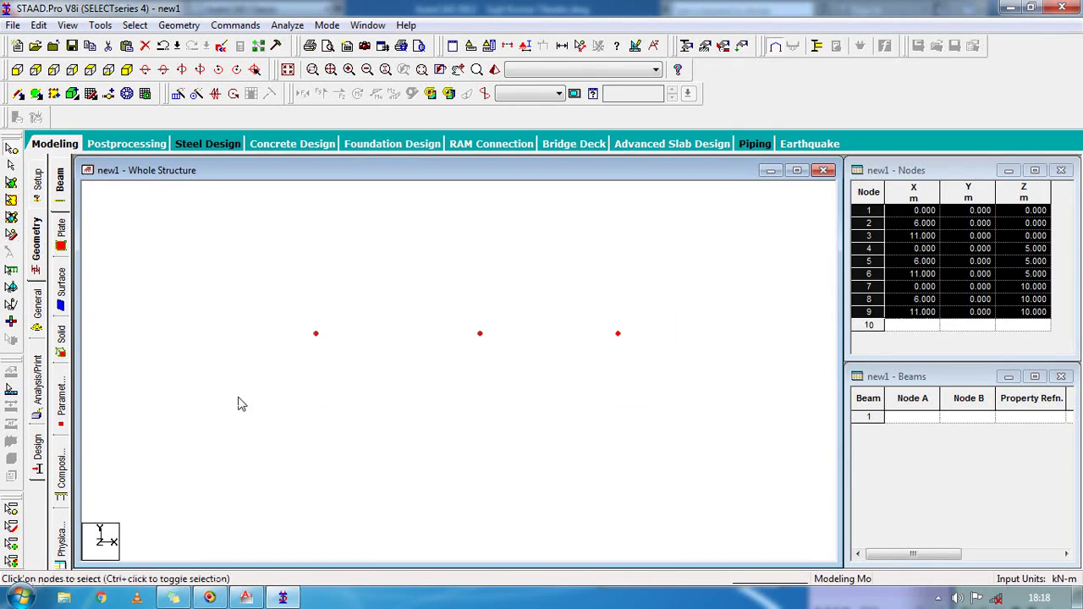
{"action": "right_click", "coordinate": [317, 337]}
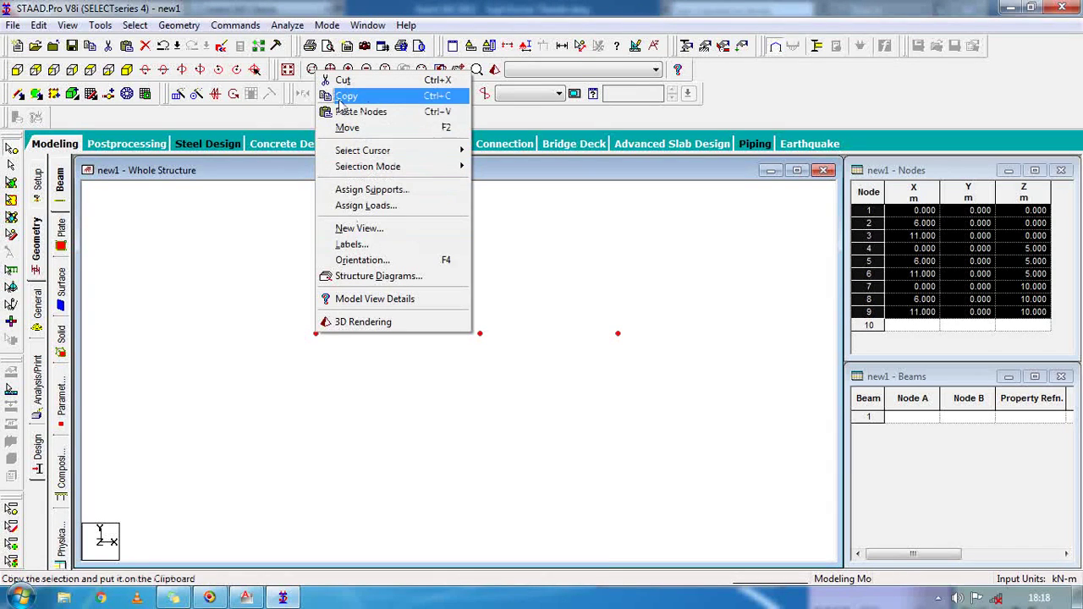
{"action": "left_click", "coordinate": [347, 98]}
{"action": "right_click", "coordinate": [317, 337]}
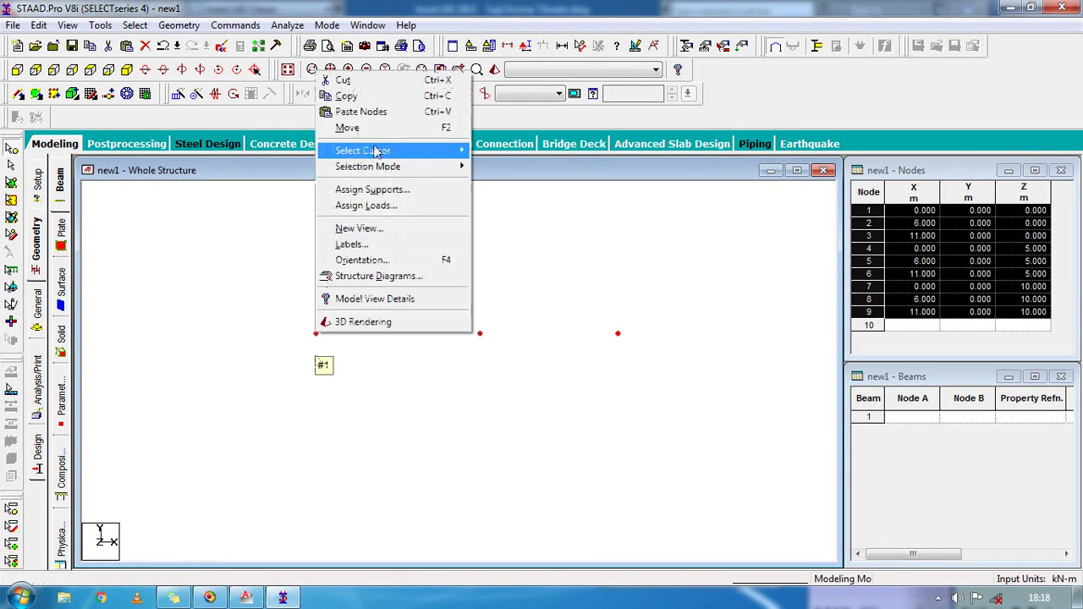
{"action": "left_click", "coordinate": [355, 109]}
{"action": "double_click", "coordinate": [480, 338]}
{"action": "type", "text": "1"}
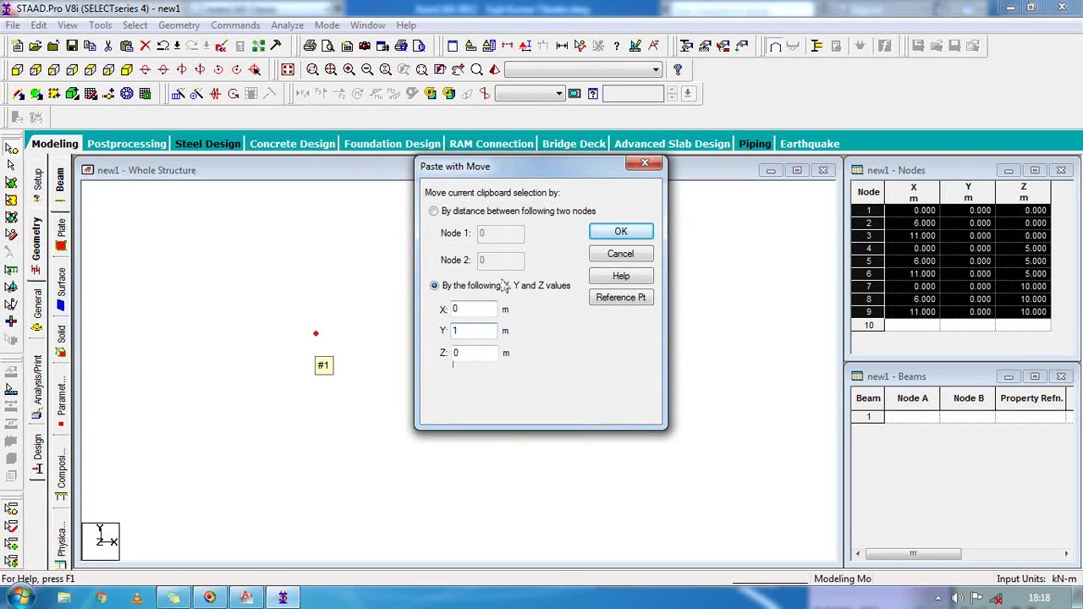
{"action": "left_click", "coordinate": [605, 232]}
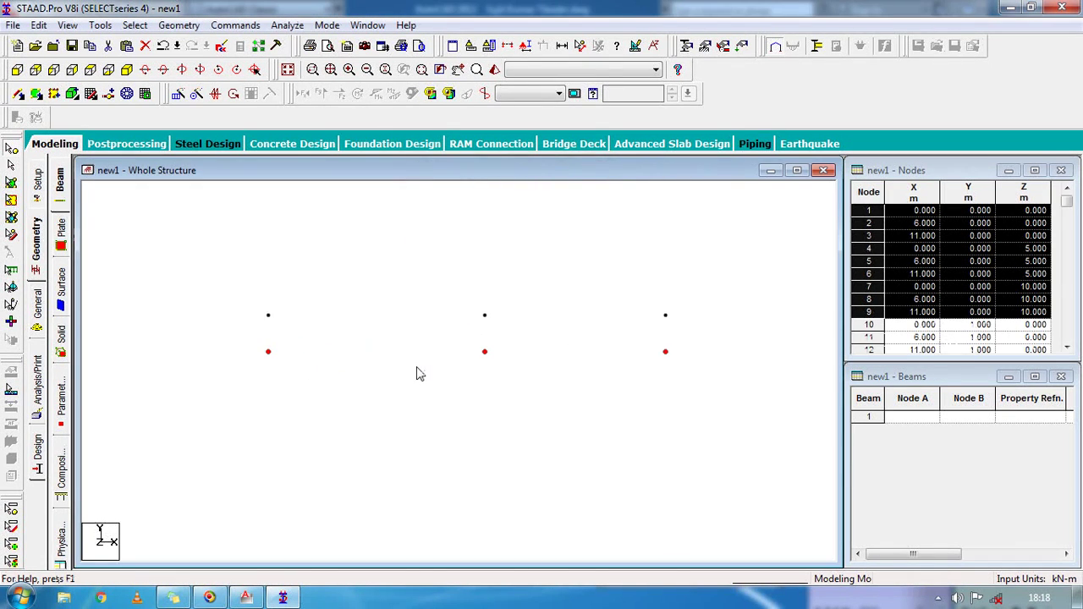
Repeat the nodes at the 1 m level along Y with Translational Repeat, using 6 steps at 3 m spacing.
{"action": "left_click", "coordinate": [125, 71]}
{"action": "left_click", "coordinate": [17, 69]}
{"action": "left_click", "coordinate": [456, 450]}
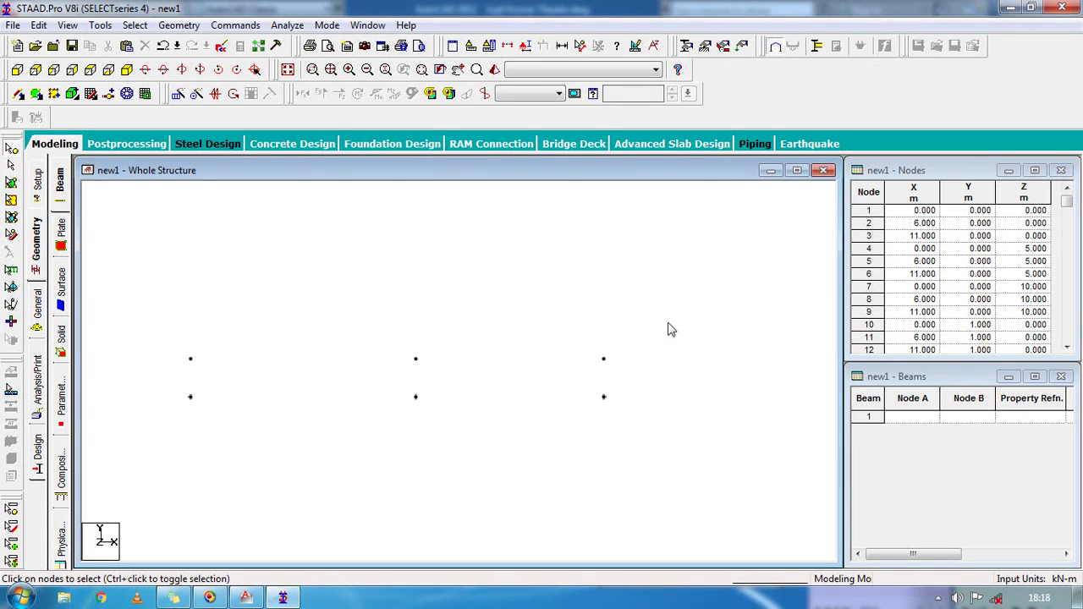
{"action": "left_click_drag", "start_coordinate": [360, 391], "coordinate": [168, 380]}
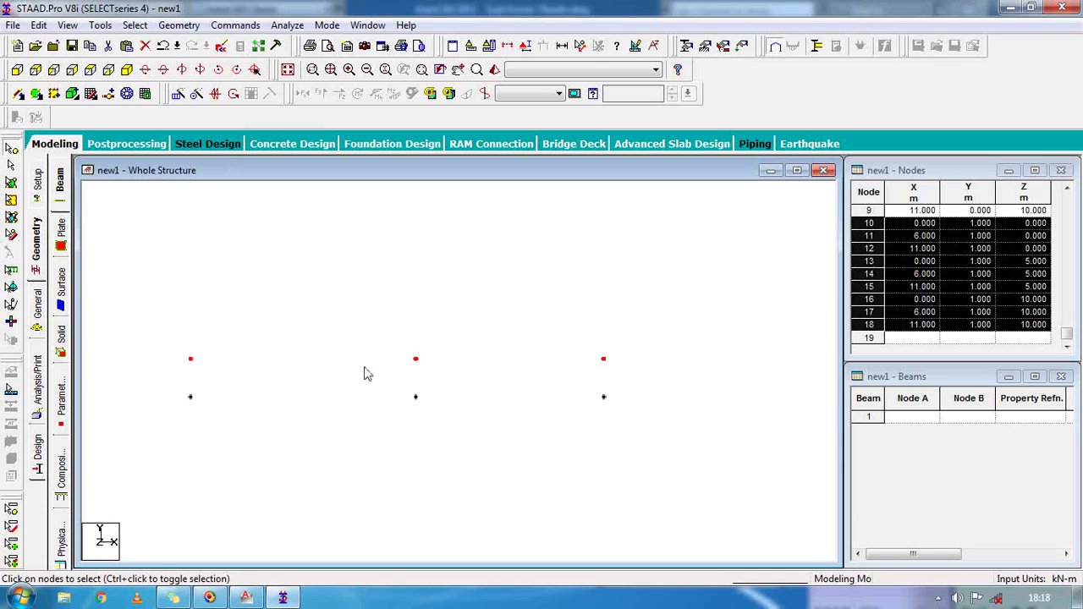
{"action": "left_click", "coordinate": [179, 93]}
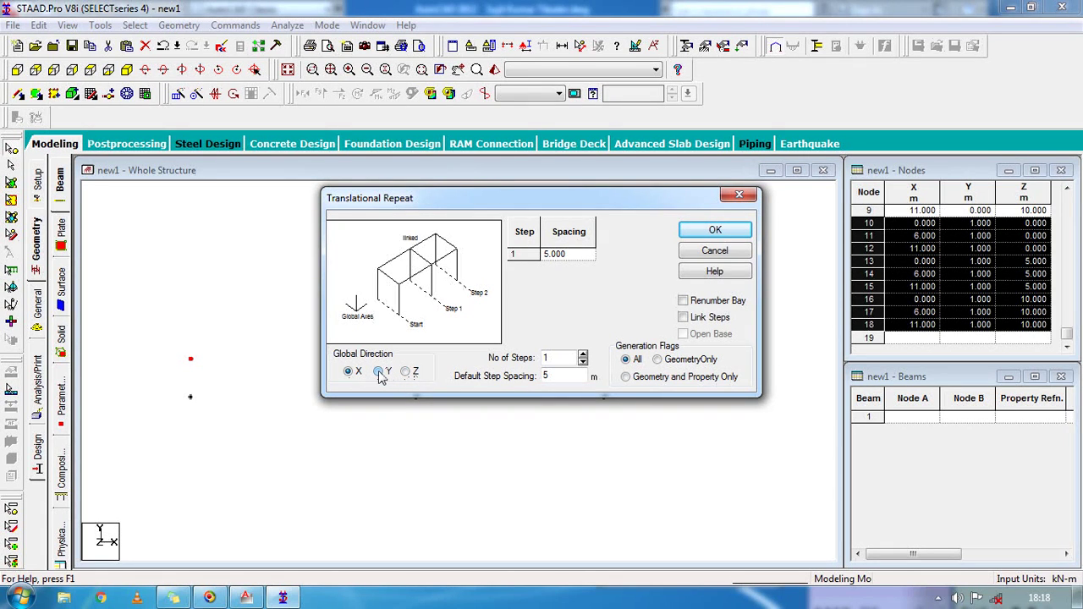
{"action": "left_click", "coordinate": [583, 353]}
{"action": "left_click", "coordinate": [583, 353]}
{"action": "left_click", "coordinate": [583, 353]}
{"action": "left_click", "coordinate": [583, 353]}
{"action": "left_click", "coordinate": [583, 354]}
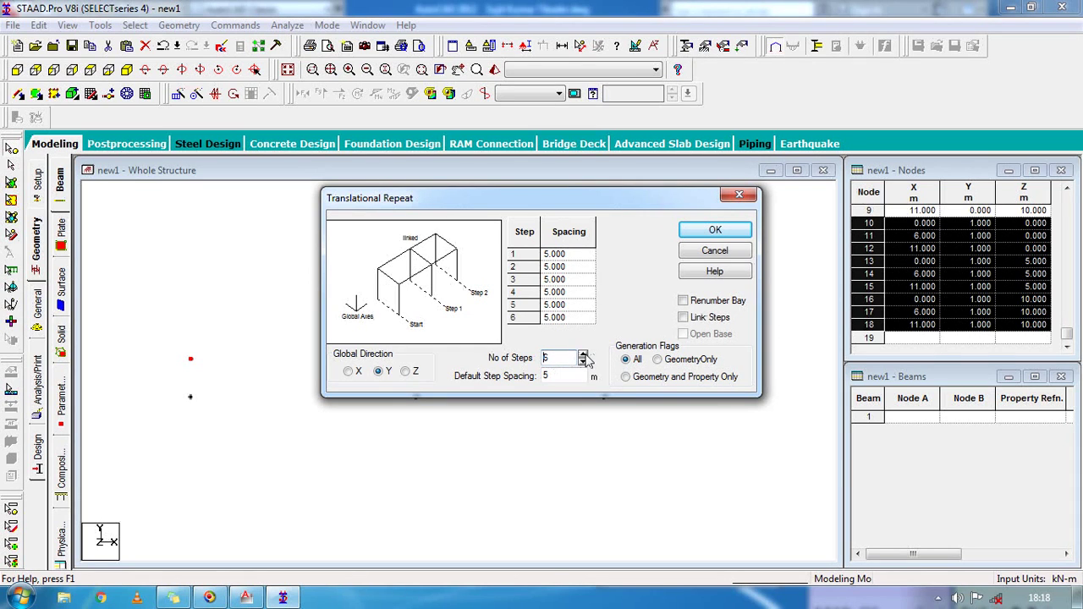
{"action": "double_click", "coordinate": [575, 378]}
{"action": "type", "text": "3"}
{"action": "left_click", "coordinate": [715, 231]}
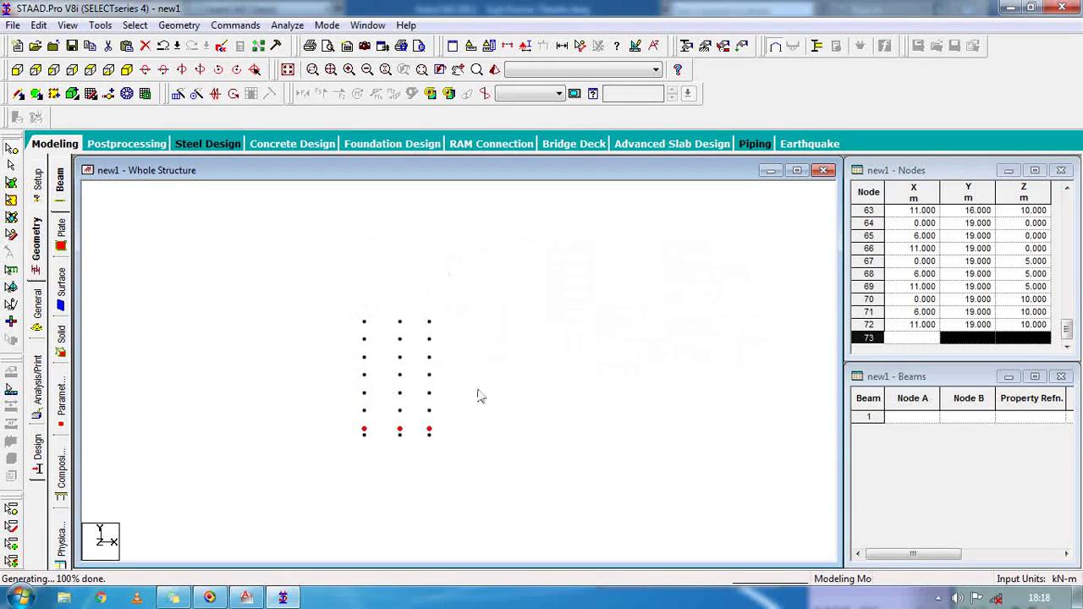
Select all nodes of the structure and connect them with members along the Y axis to form the columns.
{"action": "left_click", "coordinate": [139, 74]}
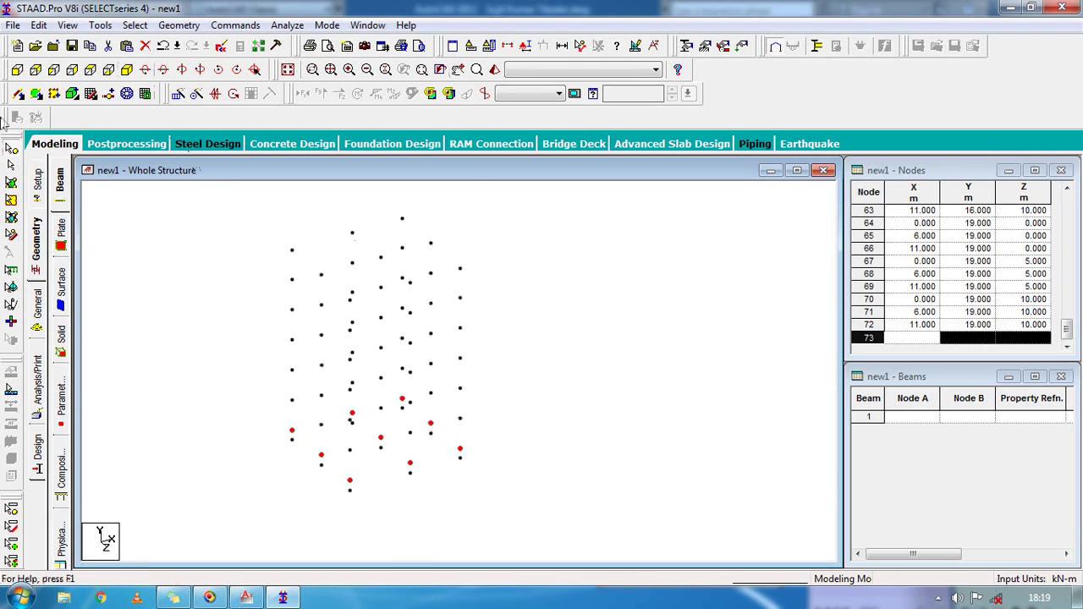
{"action": "left_click", "coordinate": [239, 298]}
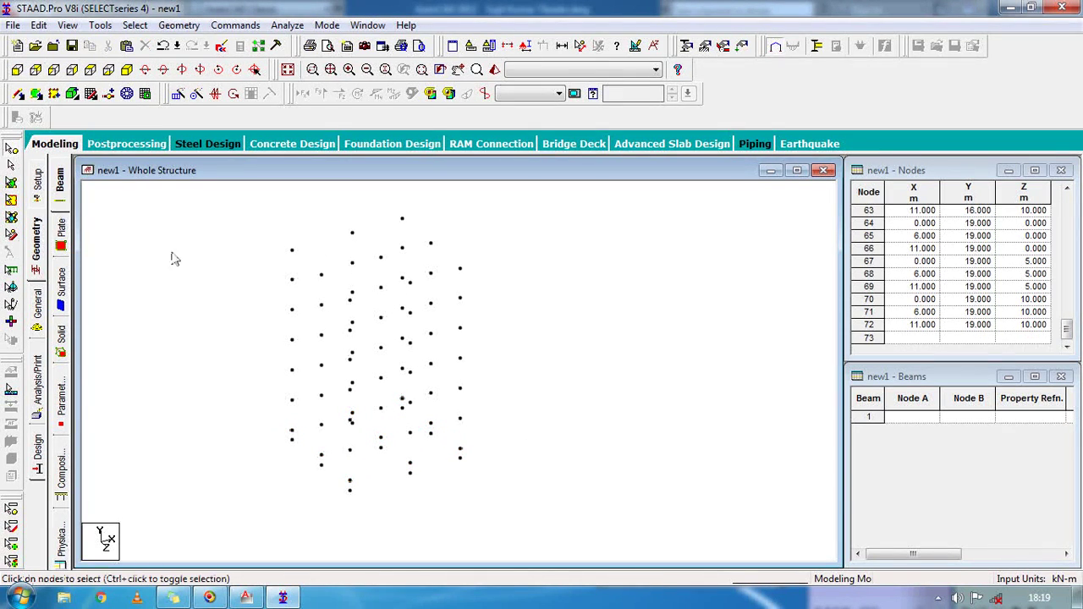
{"action": "left_click", "coordinate": [18, 70]}
{"action": "key", "text": "ctrl+a"}
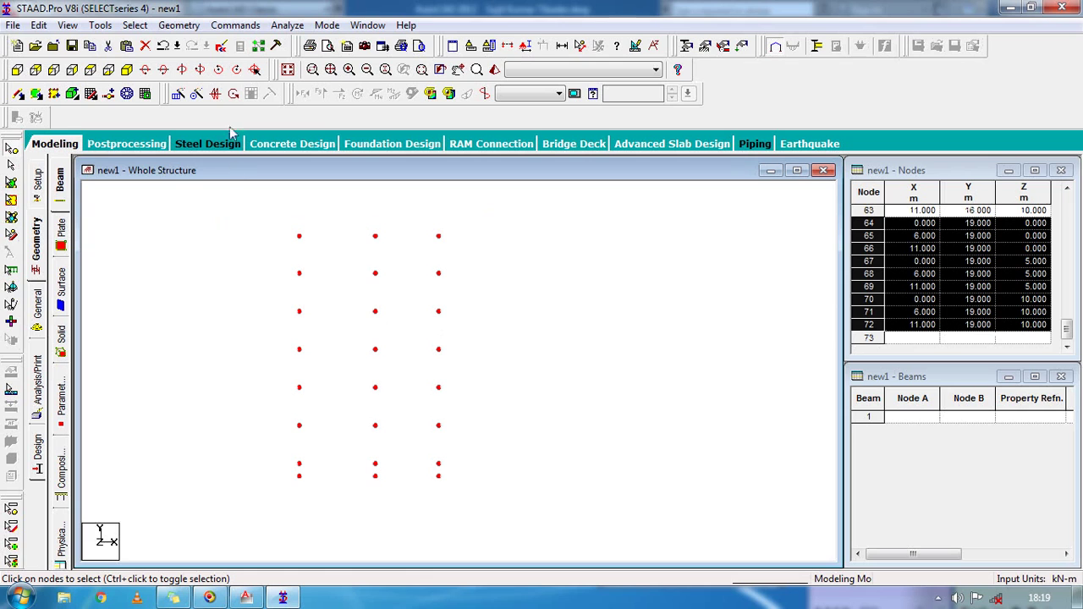
{"action": "left_click", "coordinate": [174, 27]}
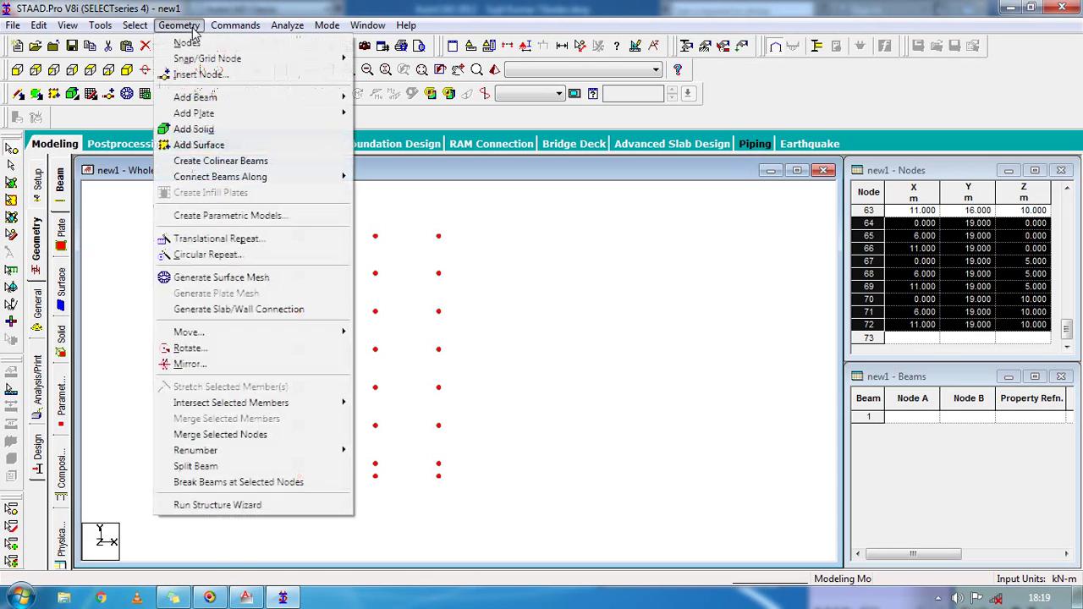
{"action": "mouse_move", "coordinate": [284, 185]}
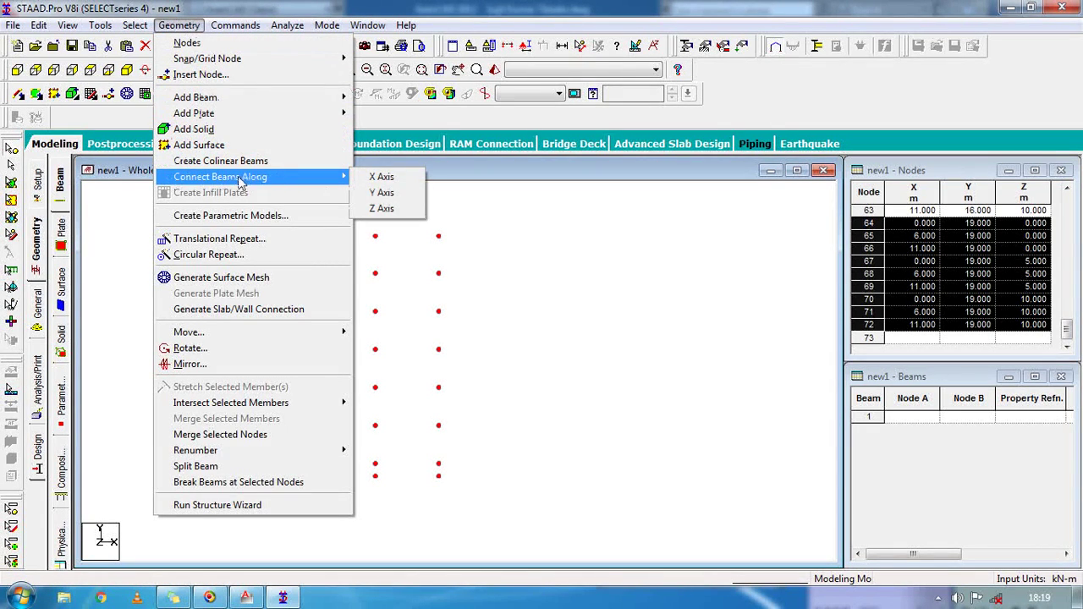
{"action": "left_click", "coordinate": [381, 192]}
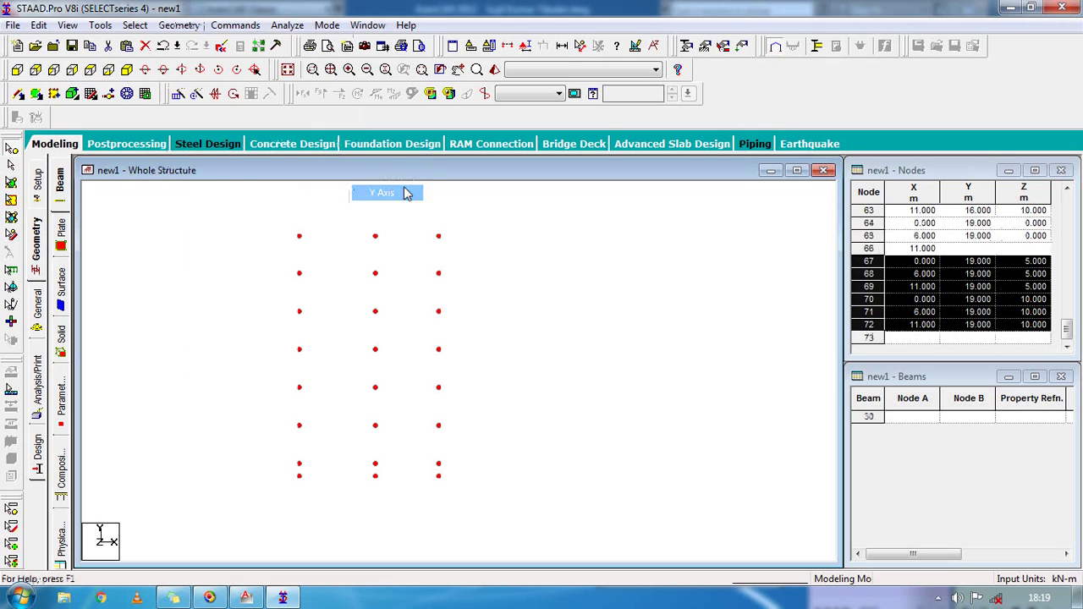
{"action": "left_click", "coordinate": [595, 337]}
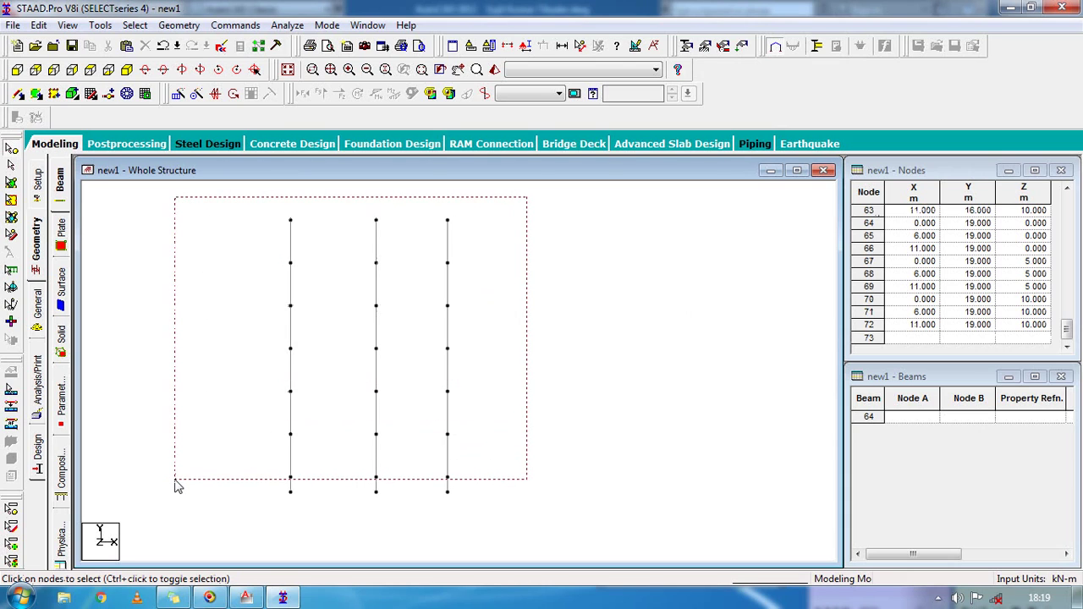
Select all nodes above the base level and connect them with beams along the X axis.
{"action": "left_click_drag", "start_coordinate": [178, 487], "coordinate": [178, 486]}
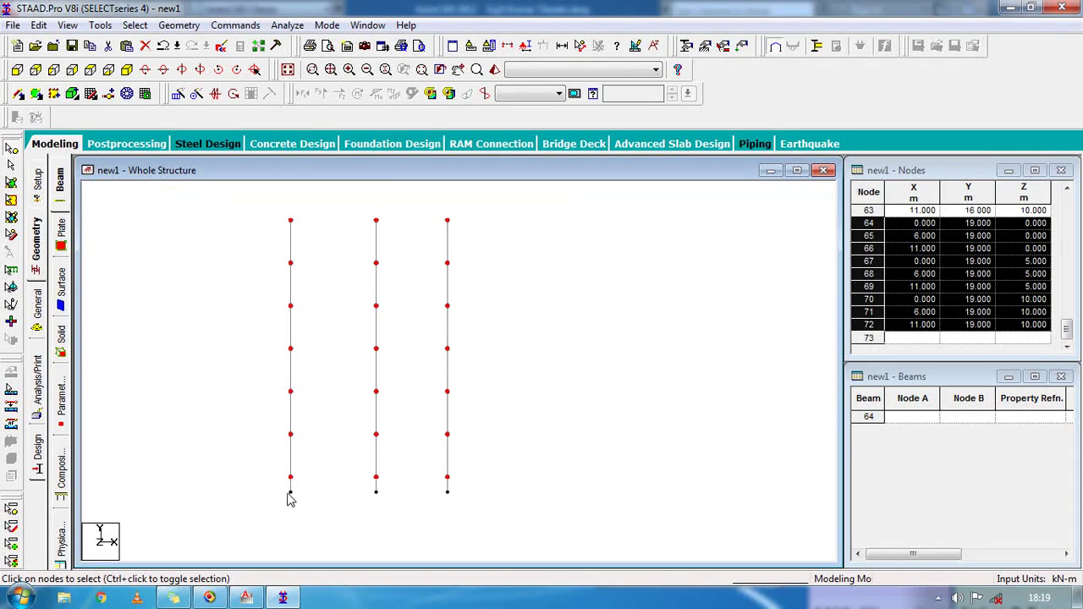
{"action": "left_click", "coordinate": [179, 24]}
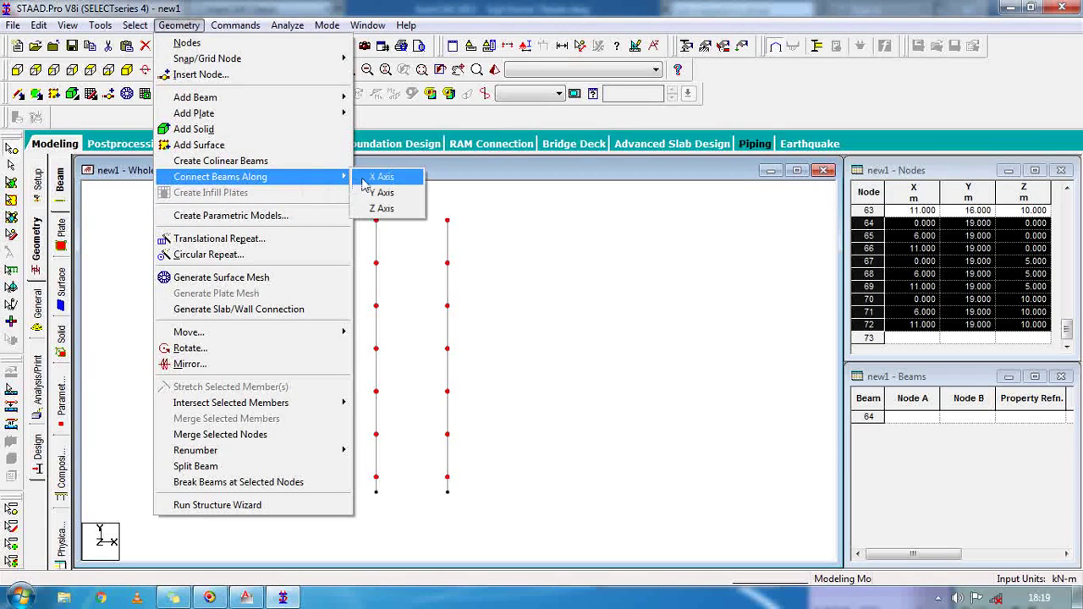
{"action": "left_click", "coordinate": [363, 179]}
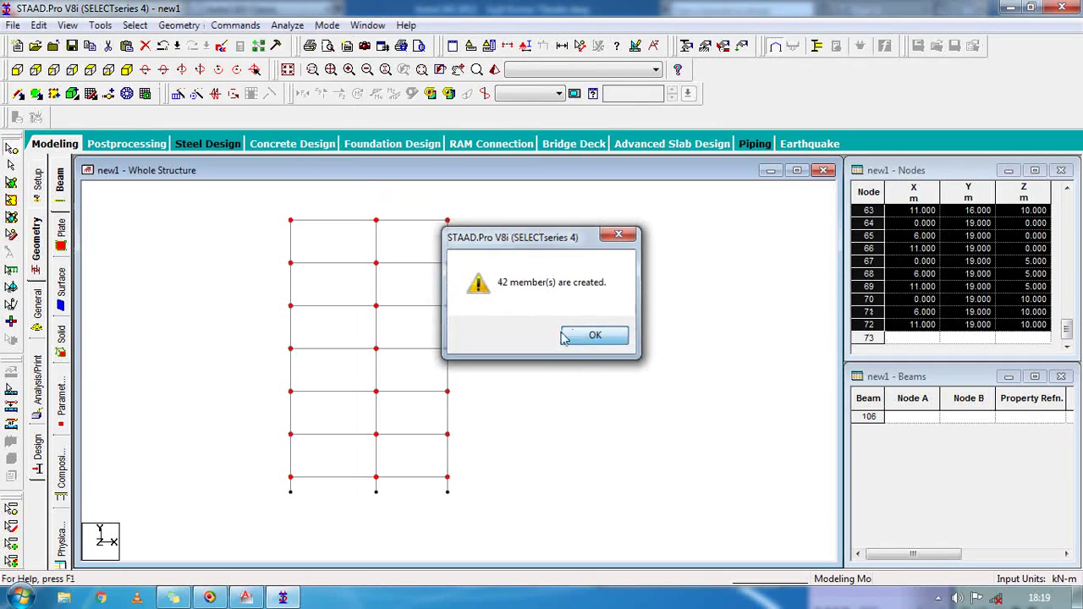
{"action": "left_click", "coordinate": [565, 338]}
Connect the same selected nodes above the base with beams along the Z axis.
{"action": "left_click", "coordinate": [179, 25]}
{"action": "mouse_move", "coordinate": [338, 177]}
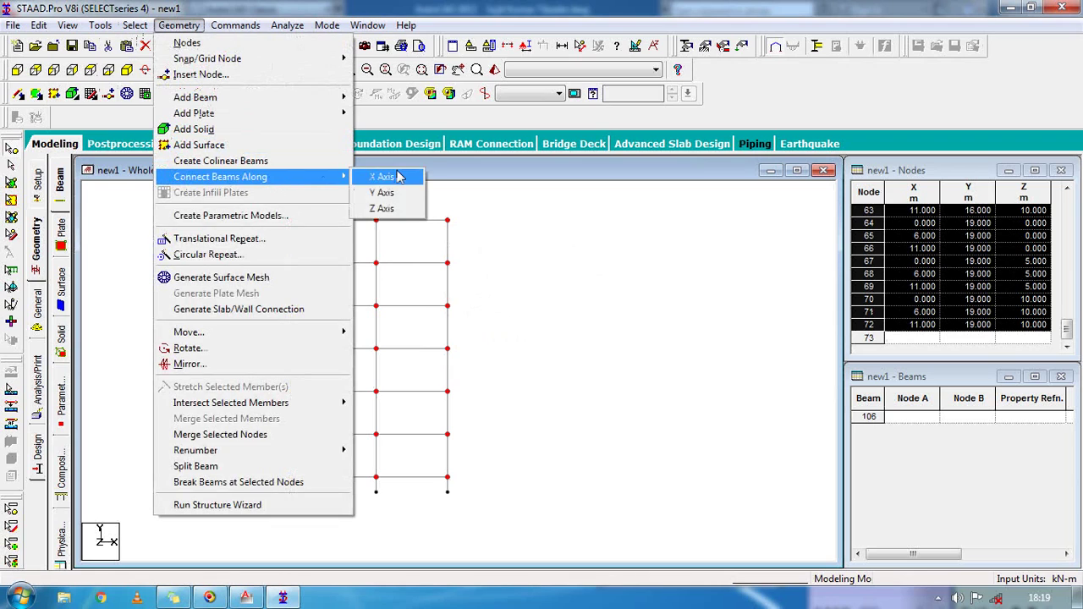
{"action": "left_click", "coordinate": [392, 209]}
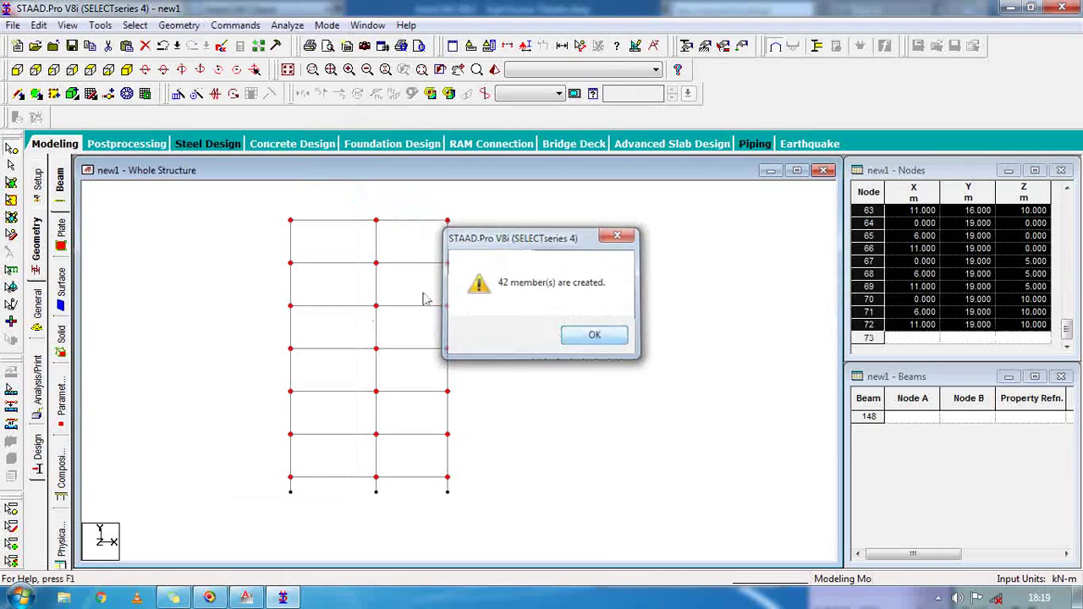
{"action": "left_click", "coordinate": [594, 334]}
Create a fixed support specification for the structure.
{"action": "left_click", "coordinate": [126, 69]}
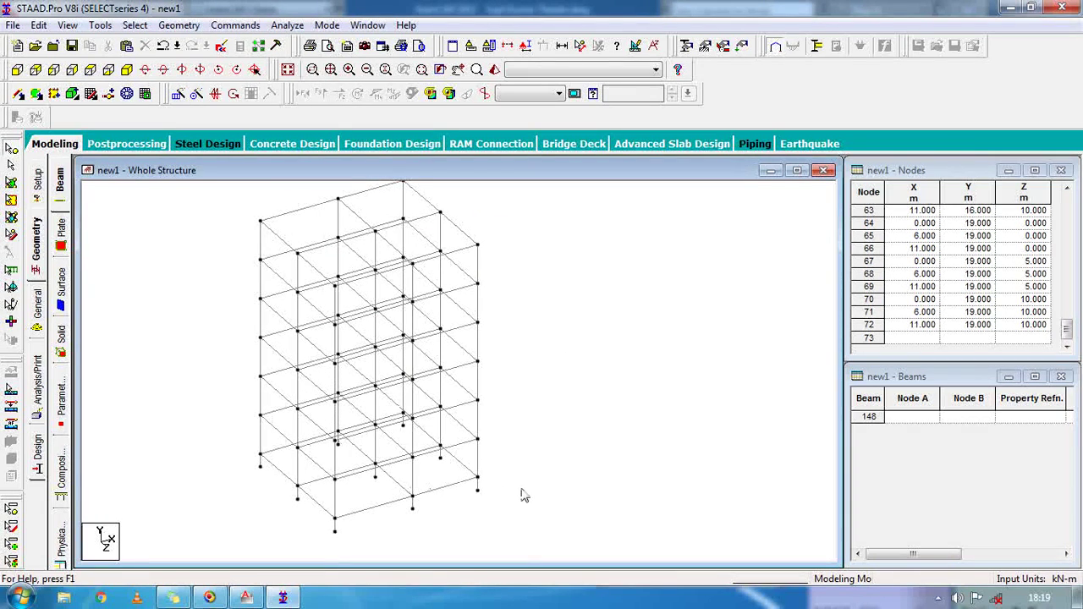
{"action": "middle_click_drag", "start_coordinate": [525, 496], "coordinate": [518, 473]}
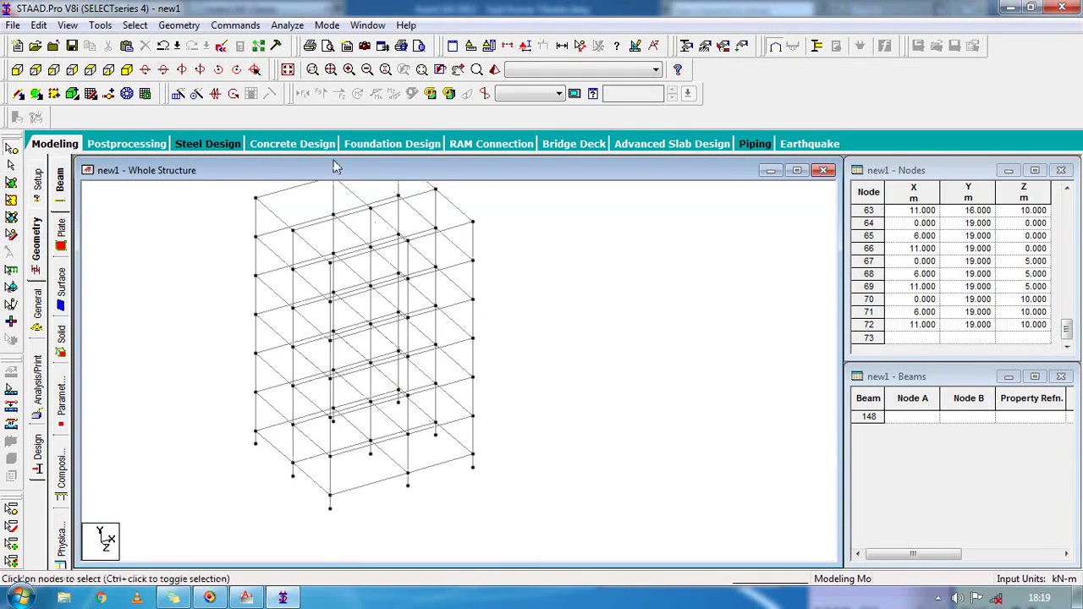
{"action": "left_click", "coordinate": [238, 30]}
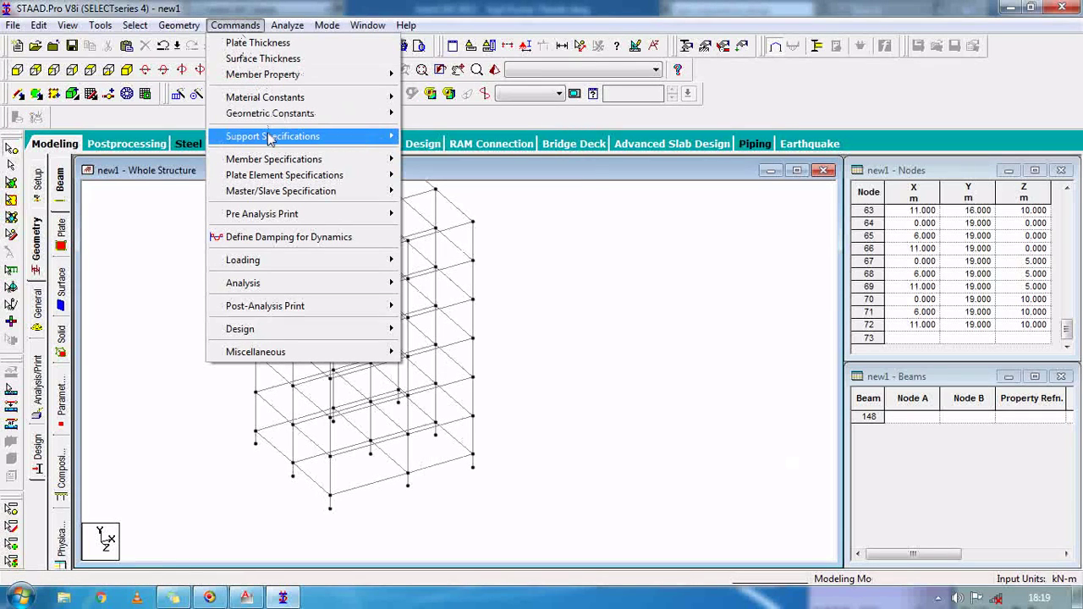
{"action": "mouse_move", "coordinate": [271, 138]}
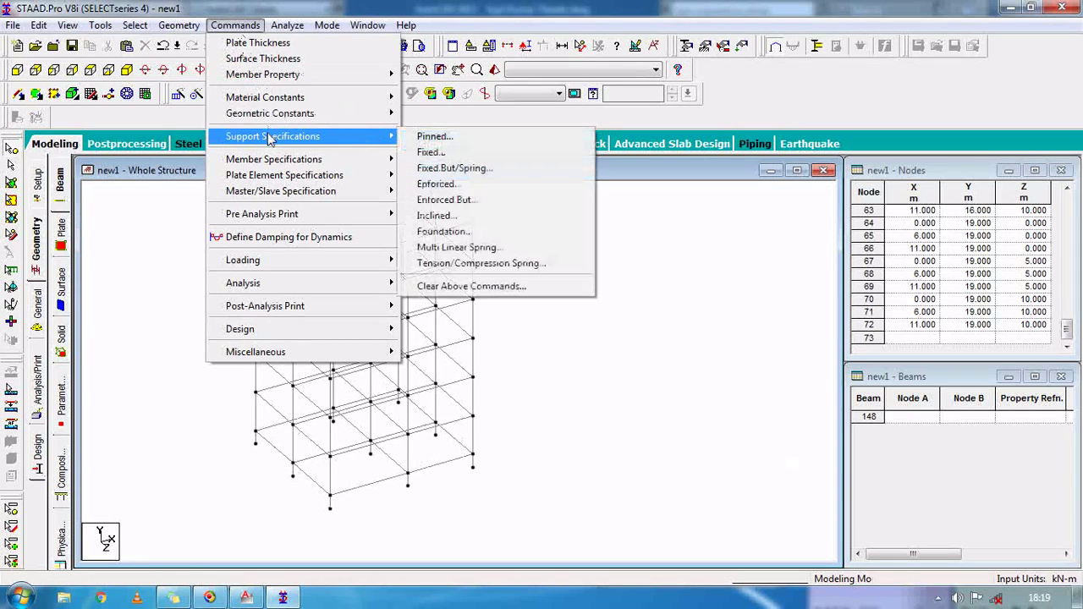
{"action": "left_click", "coordinate": [434, 153]}
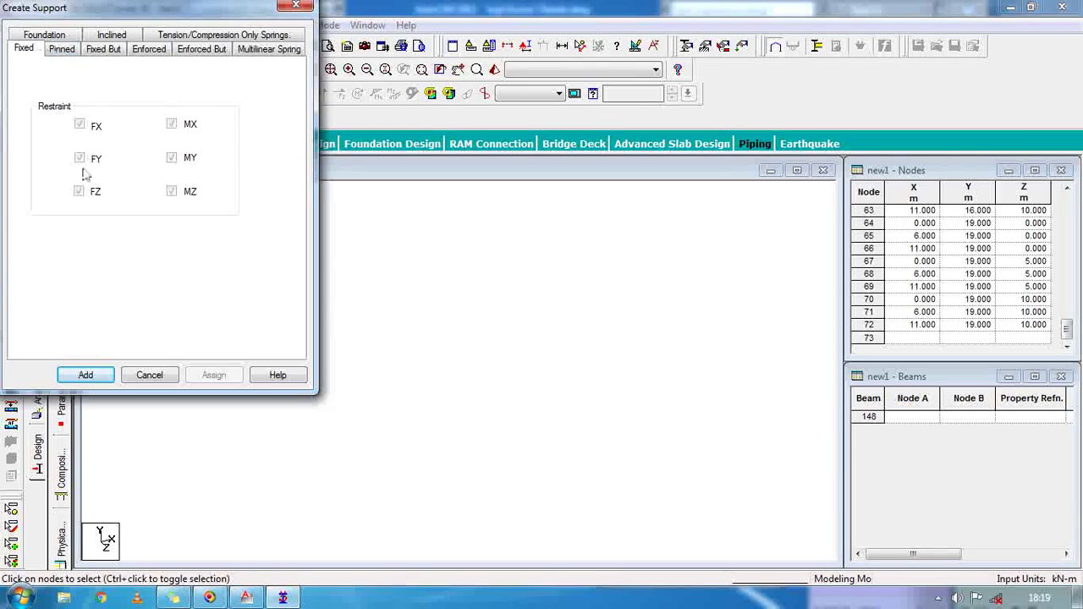
{"action": "left_click", "coordinate": [85, 375]}
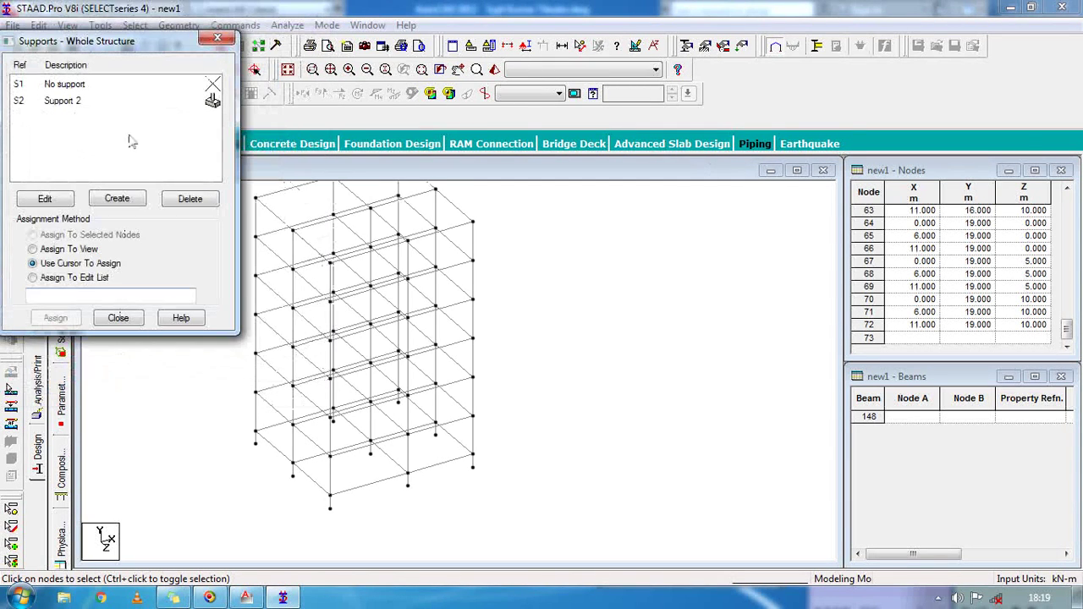
Assign the fixed support to all base nodes, selecting them in the front view, and return to the isometric view.
{"action": "left_click_drag", "start_coordinate": [108, 43], "coordinate": [774, 80]}
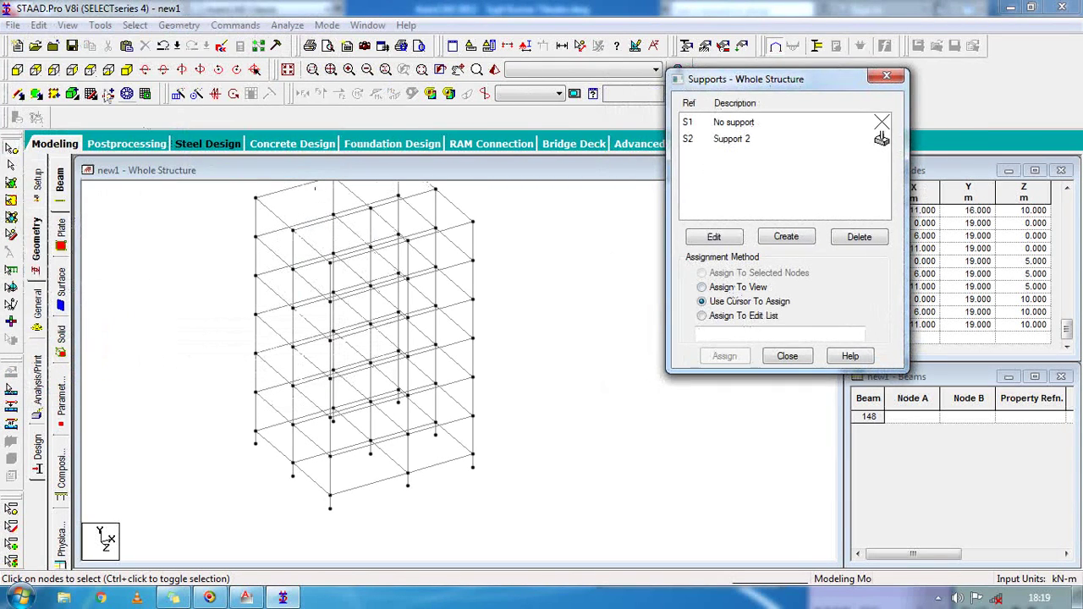
{"action": "left_click", "coordinate": [17, 69]}
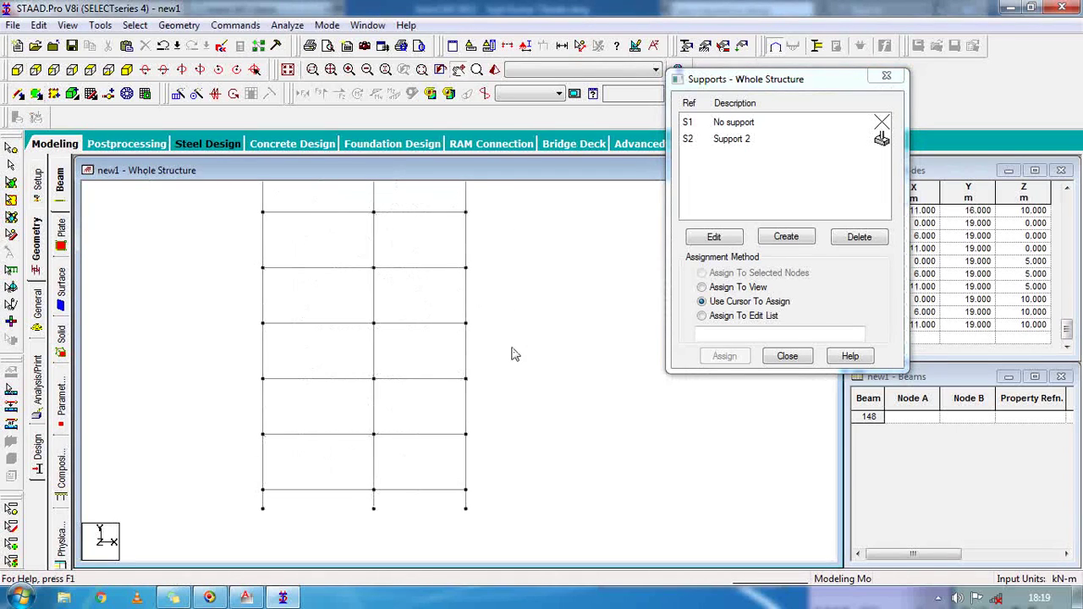
{"action": "left_click", "coordinate": [734, 139]}
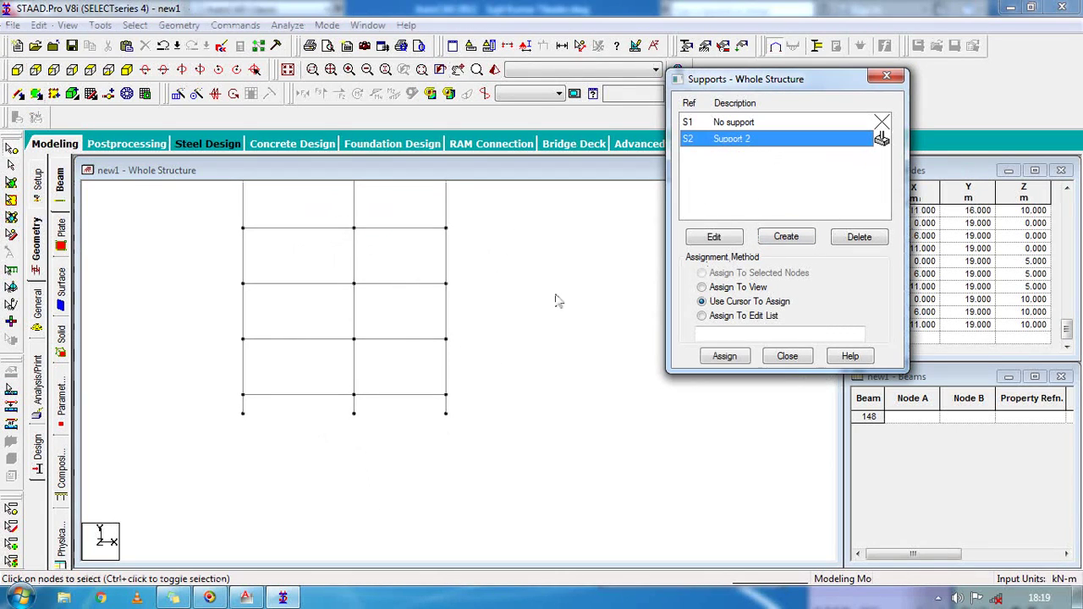
{"action": "left_click_drag", "start_coordinate": [461, 431], "coordinate": [179, 406]}
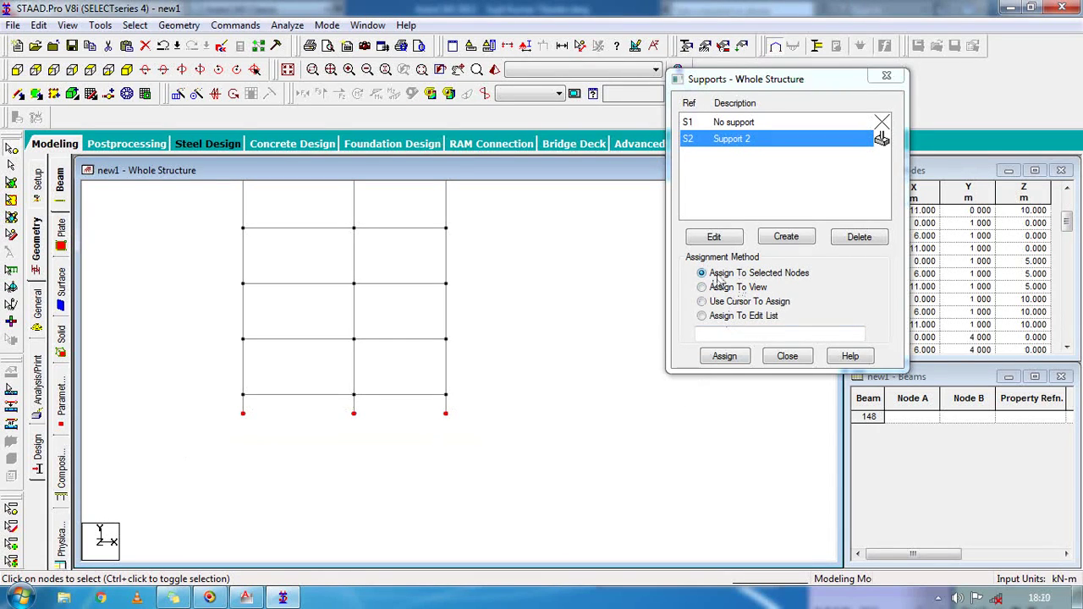
{"action": "left_click", "coordinate": [724, 356]}
{"action": "left_click", "coordinate": [855, 263]}
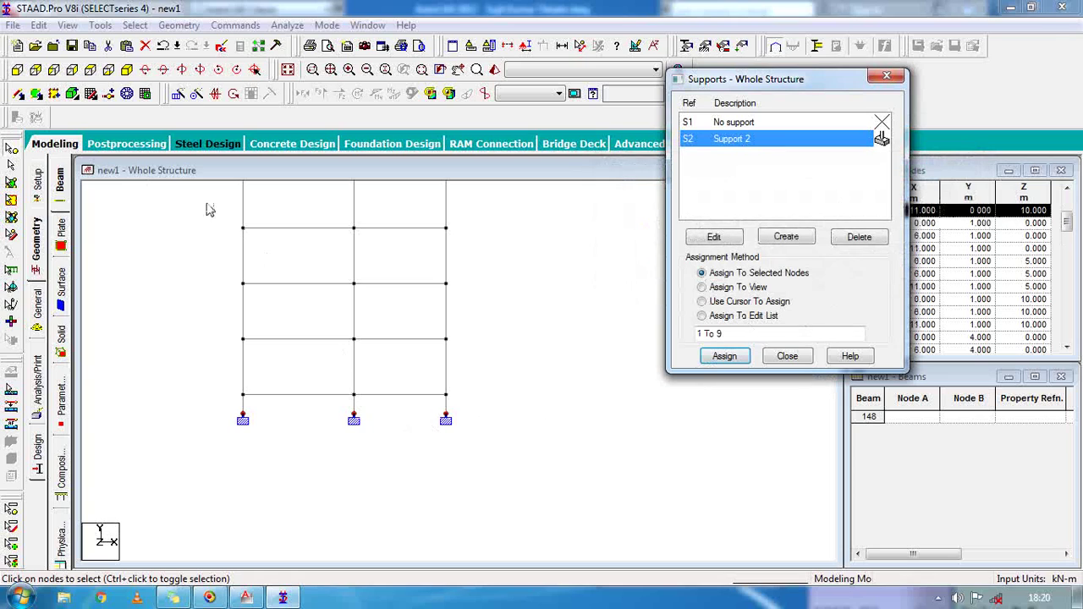
{"action": "left_click", "coordinate": [133, 71]}
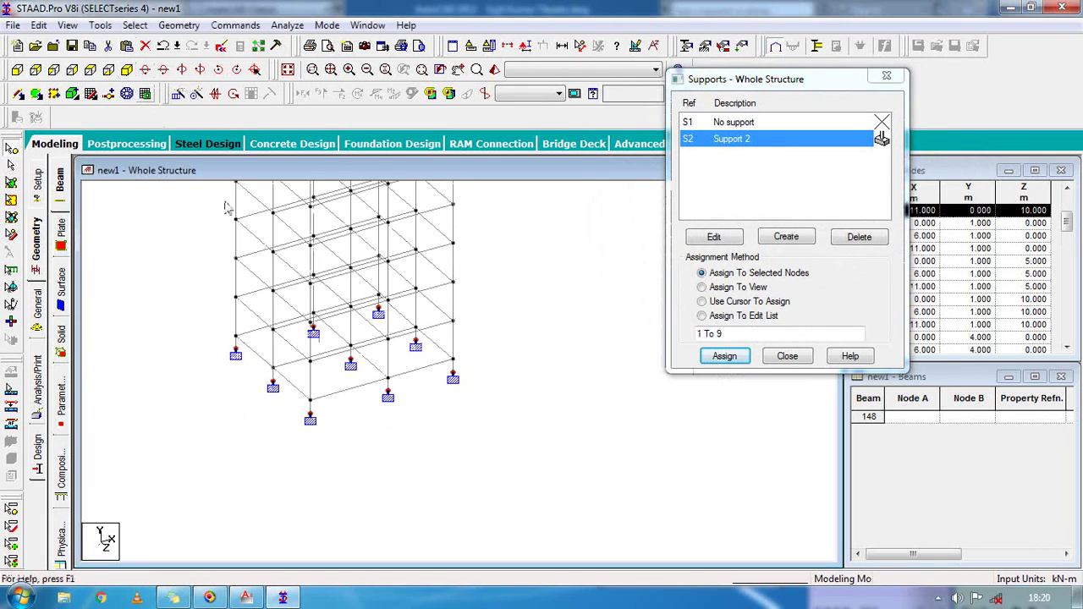
{"action": "middle_click_drag", "start_coordinate": [362, 435], "coordinate": [403, 446]}
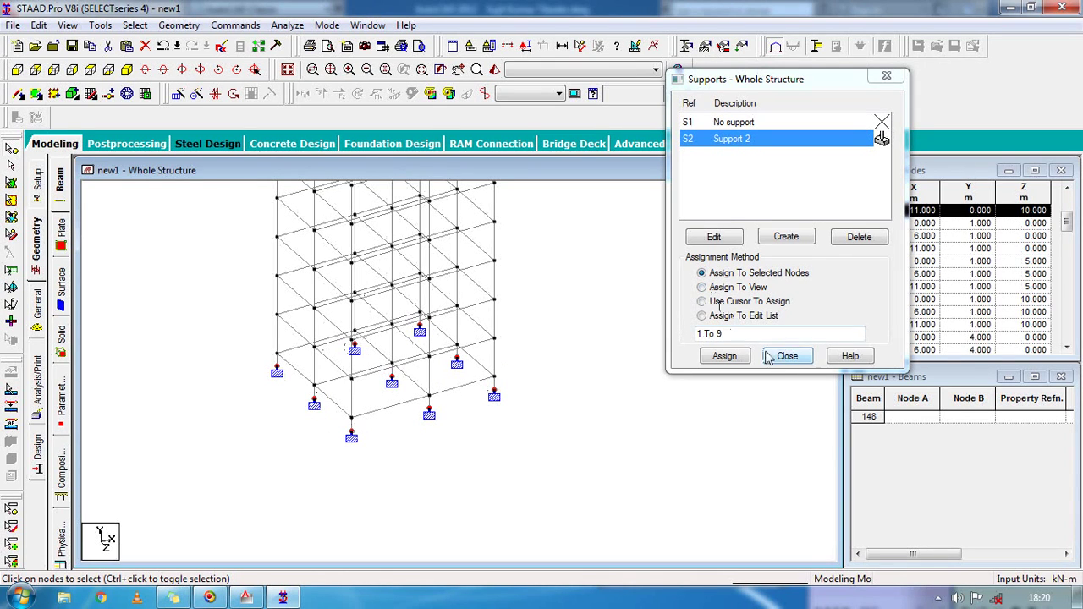
Add a rectangular prismatic section in concrete with YD 0.35 m and ZD 0.35 m.
{"action": "left_click", "coordinate": [181, 27]}
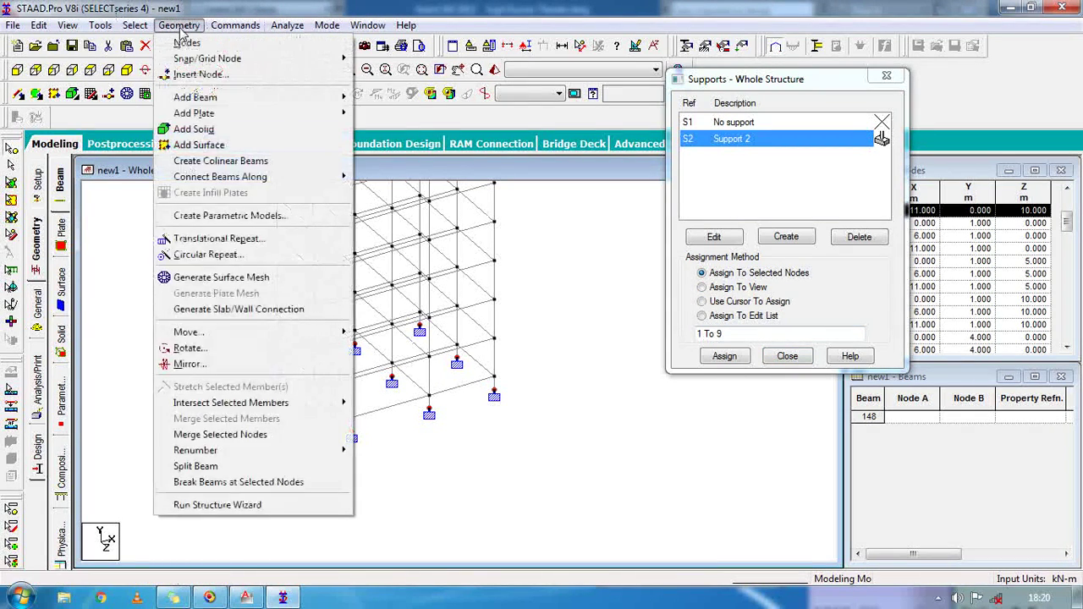
{"action": "mouse_move", "coordinate": [244, 30]}
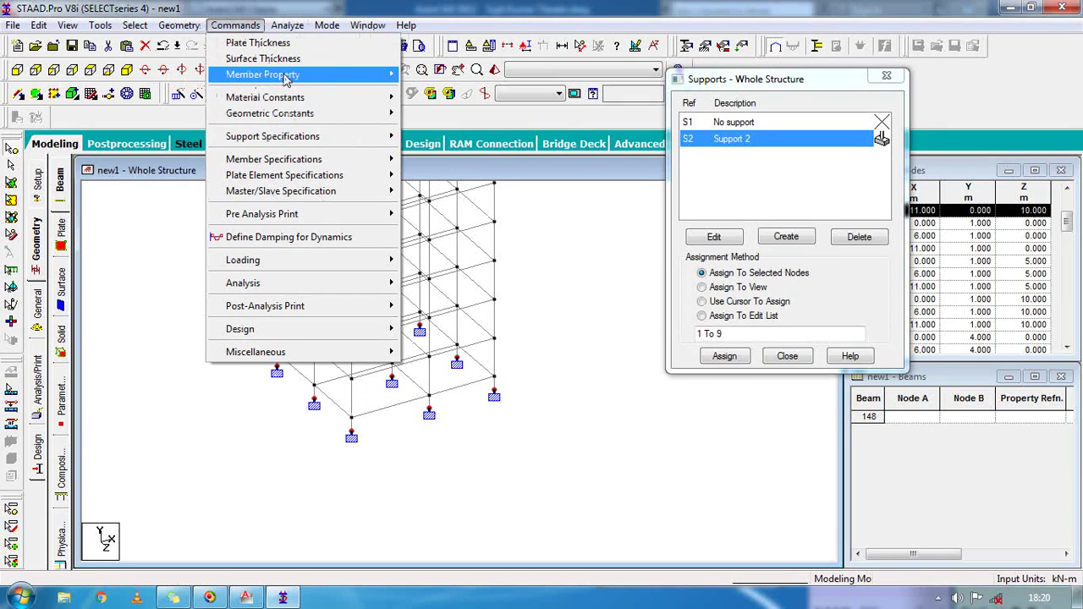
{"action": "mouse_move", "coordinate": [281, 77]}
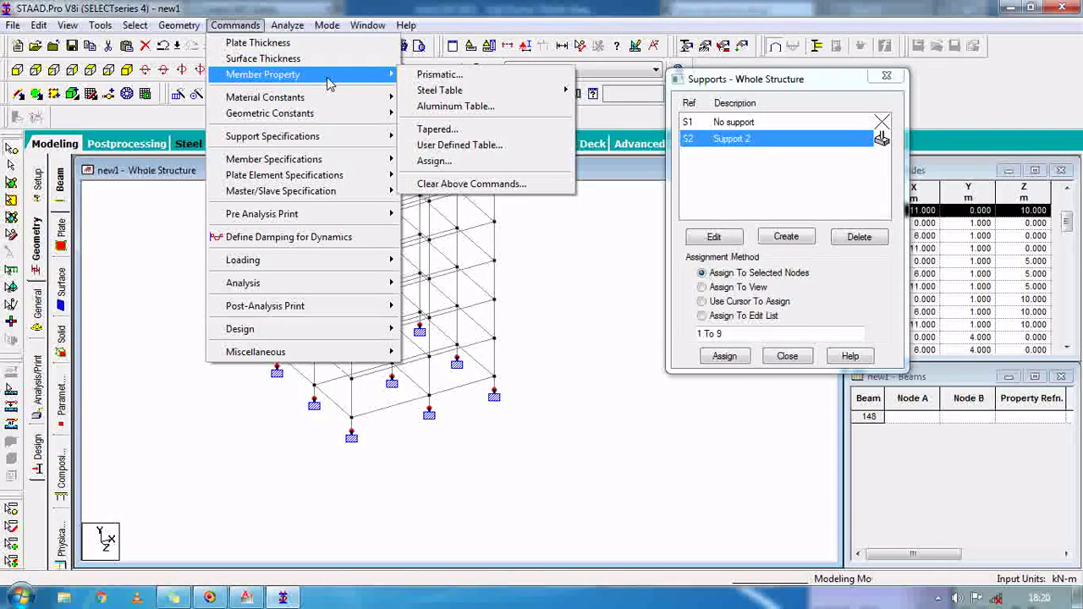
{"action": "left_click", "coordinate": [432, 76]}
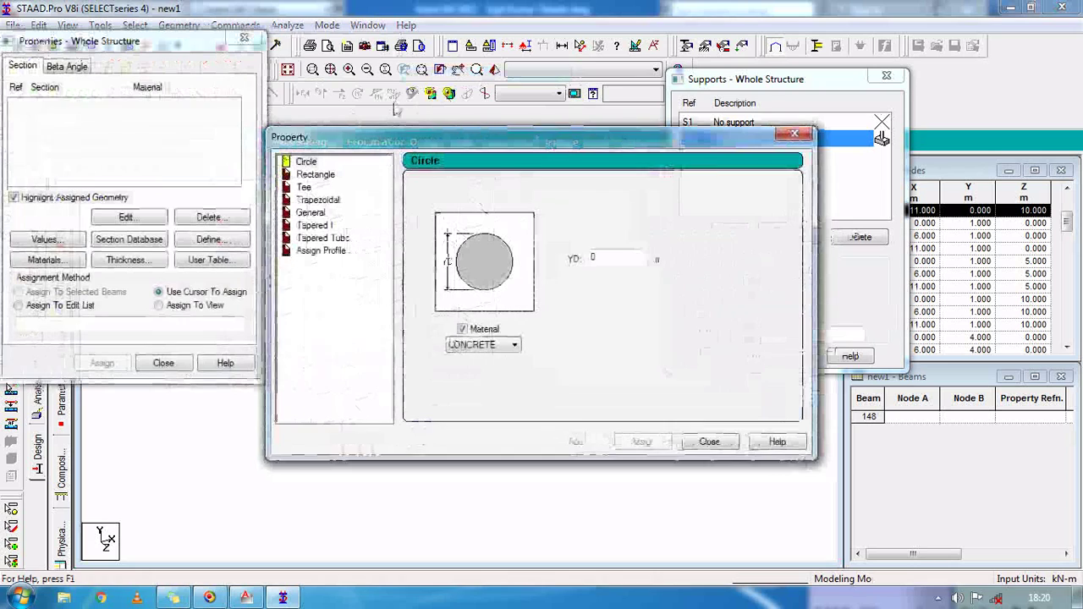
{"action": "left_click_drag", "start_coordinate": [362, 143], "coordinate": [473, 107]}
{"action": "left_click", "coordinate": [432, 139]}
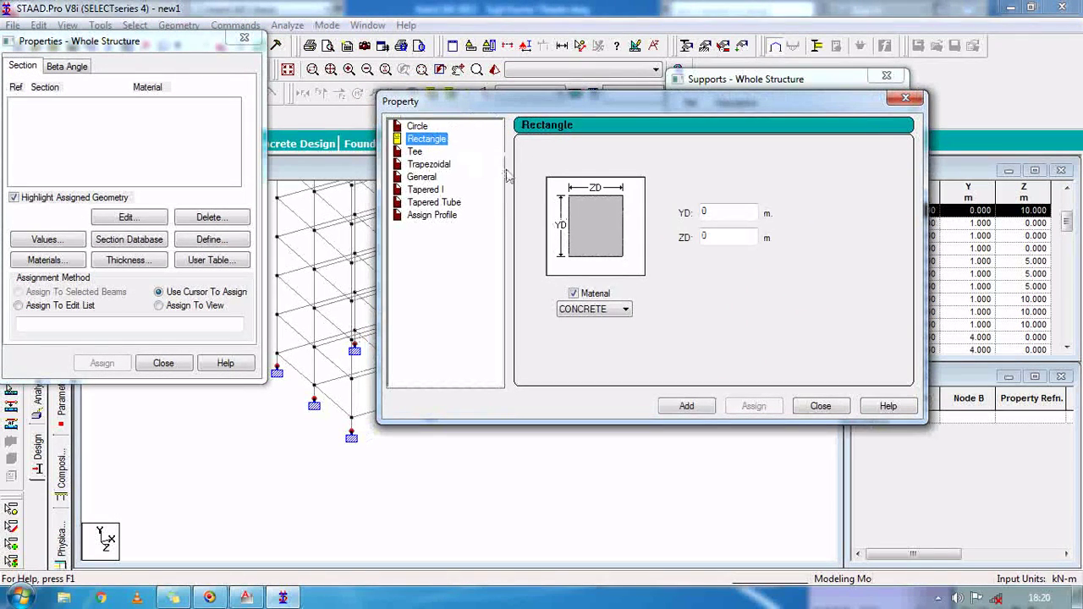
{"action": "double_click", "coordinate": [721, 218]}
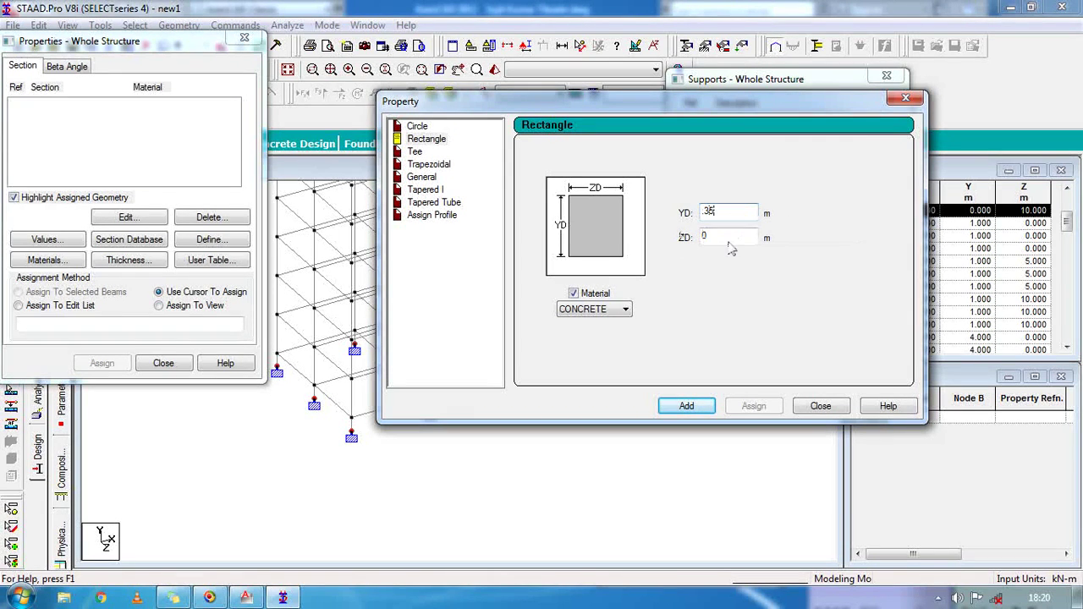
{"action": "type", "text": ".35"}
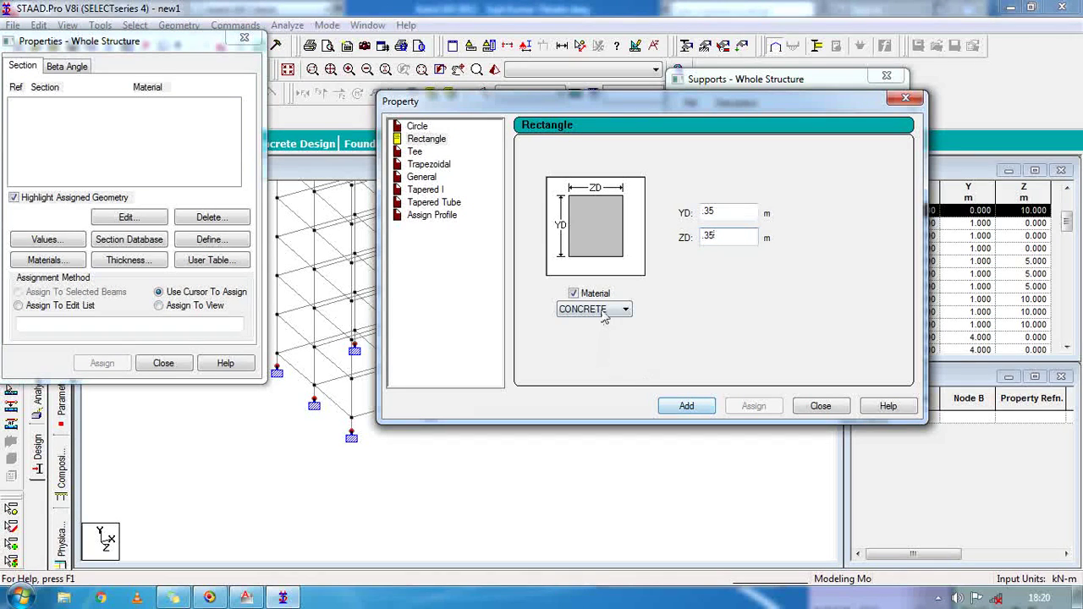
{"action": "left_click", "coordinate": [682, 406]}
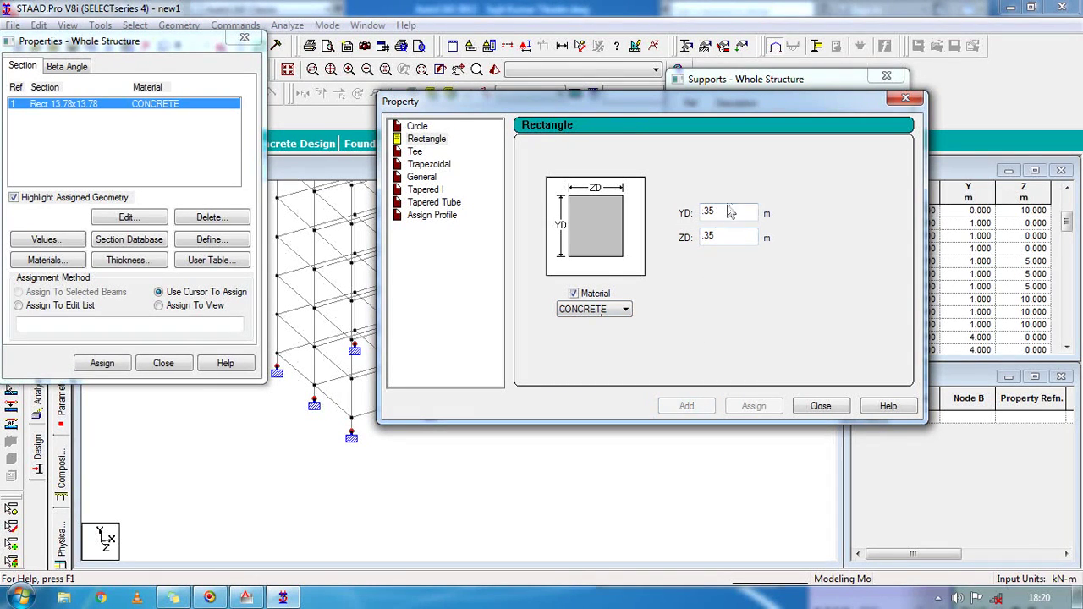
Add a second rectangular concrete section with YD and ZD of 0.500 m.
{"action": "double_click", "coordinate": [738, 215]}
{"action": "key", "text": "BackSpace"}
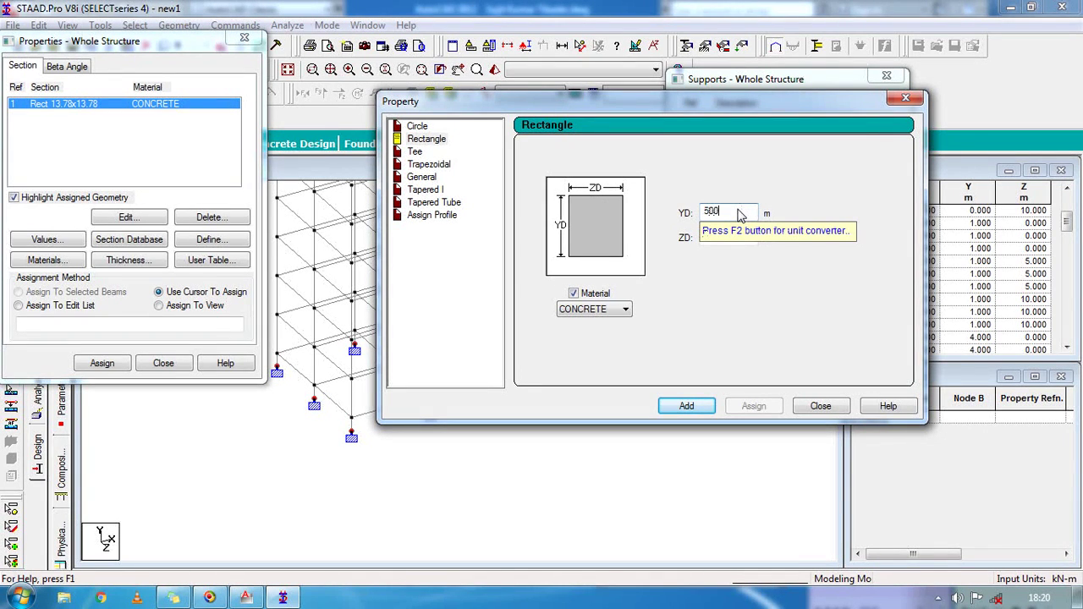
{"action": "type", "text": ".500"}
{"action": "double_click", "coordinate": [715, 240]}
{"action": "key", "text": "BackSpace"}
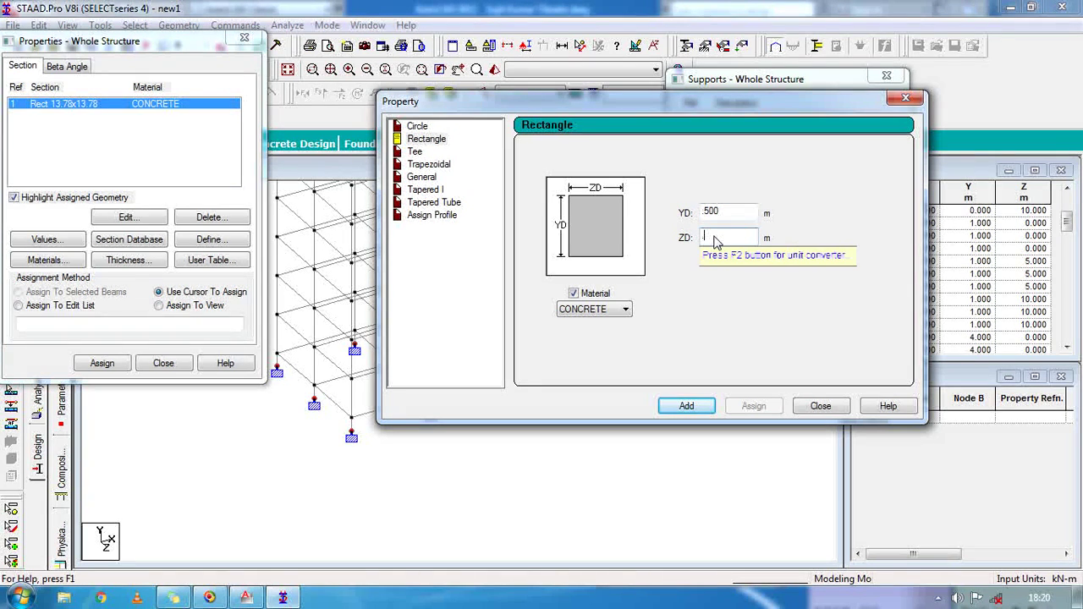
{"action": "left_click", "coordinate": [687, 406]}
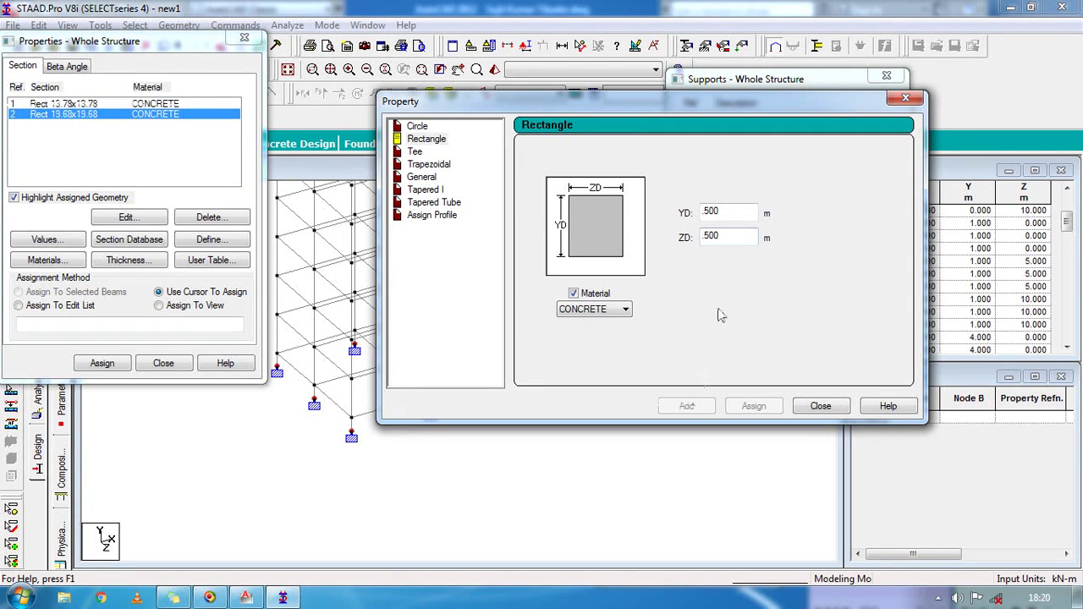
Add a third rectangular concrete section with YD and ZD of 0.300 m and finish defining sections, keeping the model view clear.
{"action": "double_click", "coordinate": [728, 217]}
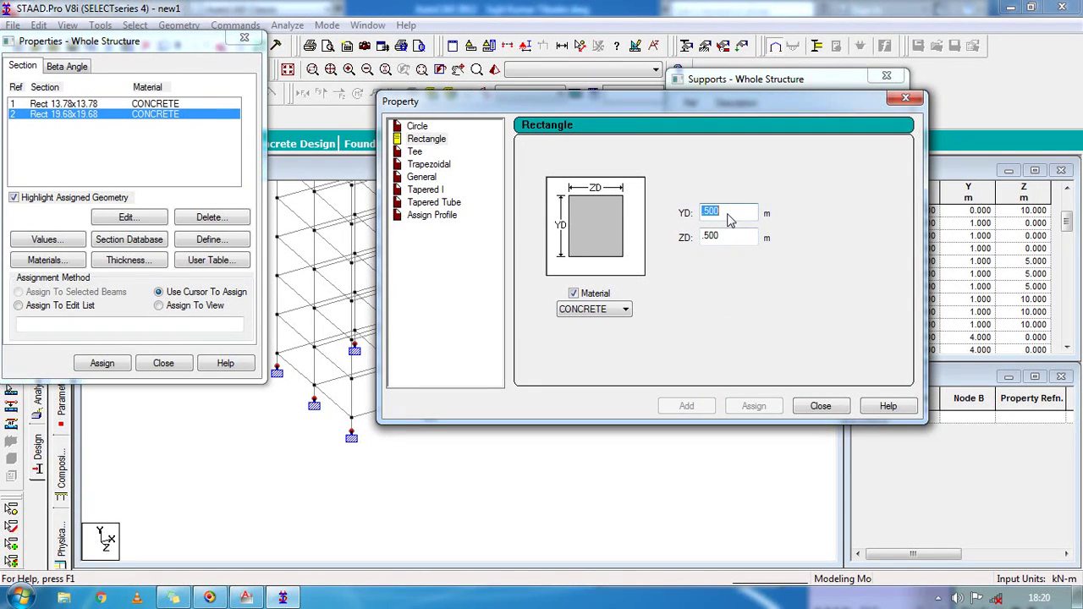
{"action": "type", "text": "3"}
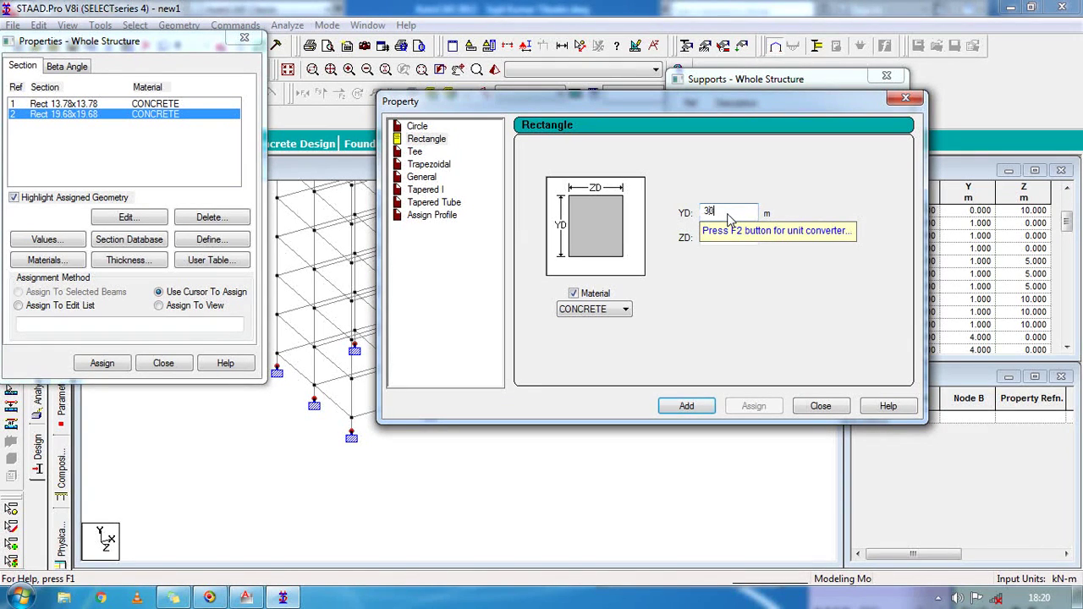
{"action": "double_click", "coordinate": [721, 238]}
{"action": "type", "text": ".3"}
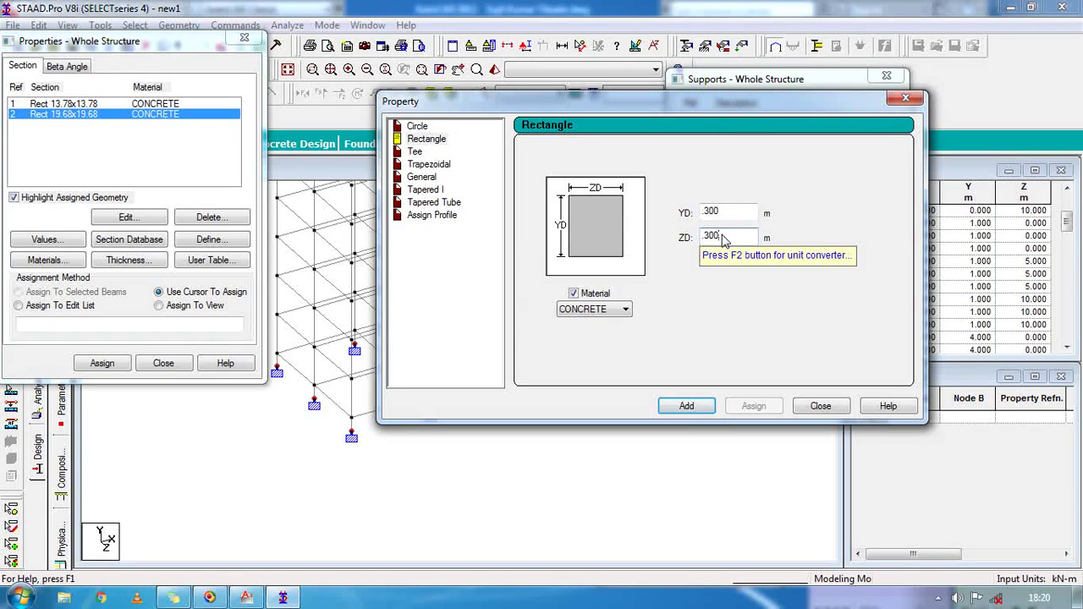
{"action": "left_click", "coordinate": [686, 406]}
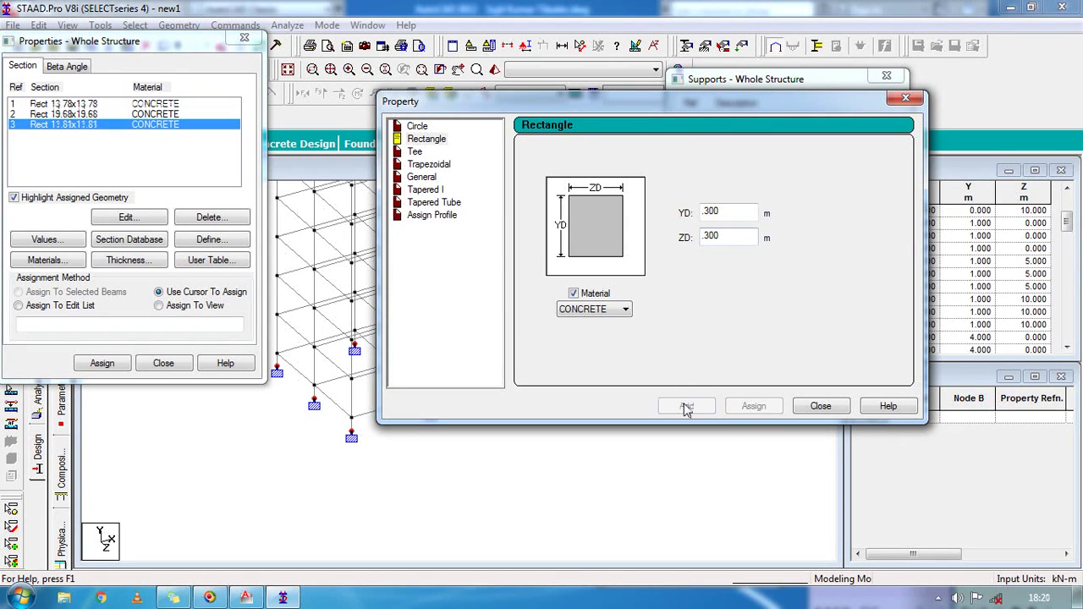
{"action": "left_click", "coordinate": [820, 406]}
{"action": "left_click_drag", "start_coordinate": [145, 42], "coordinate": [836, 129]}
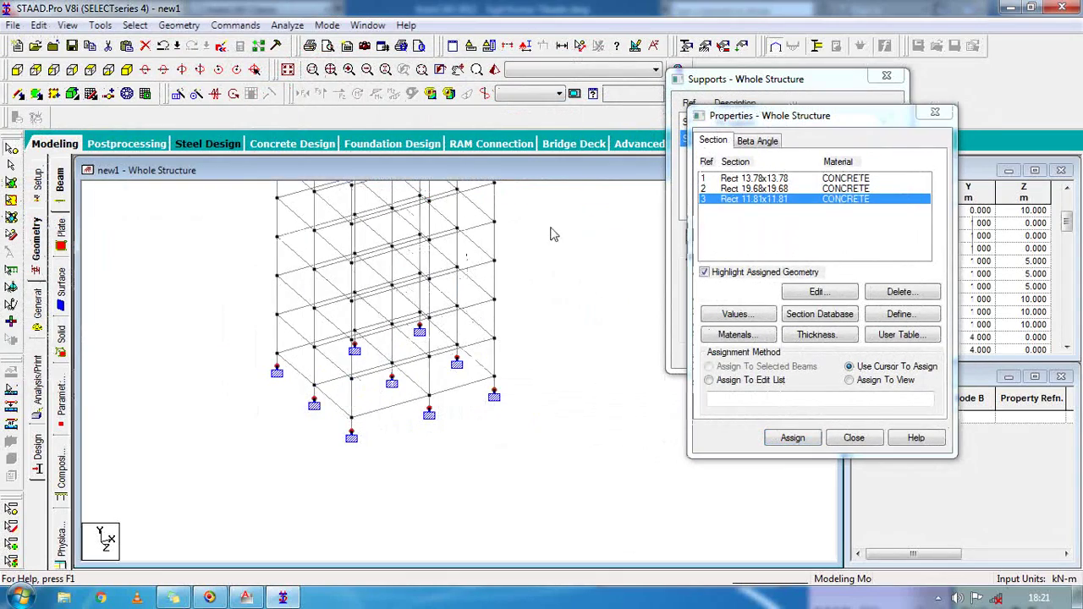
Decline the auto-save and select all members parallel to the Y axis.
{"action": "scroll", "coordinate": [550, 235], "scroll_direction": "up", "scroll_amount": 2}
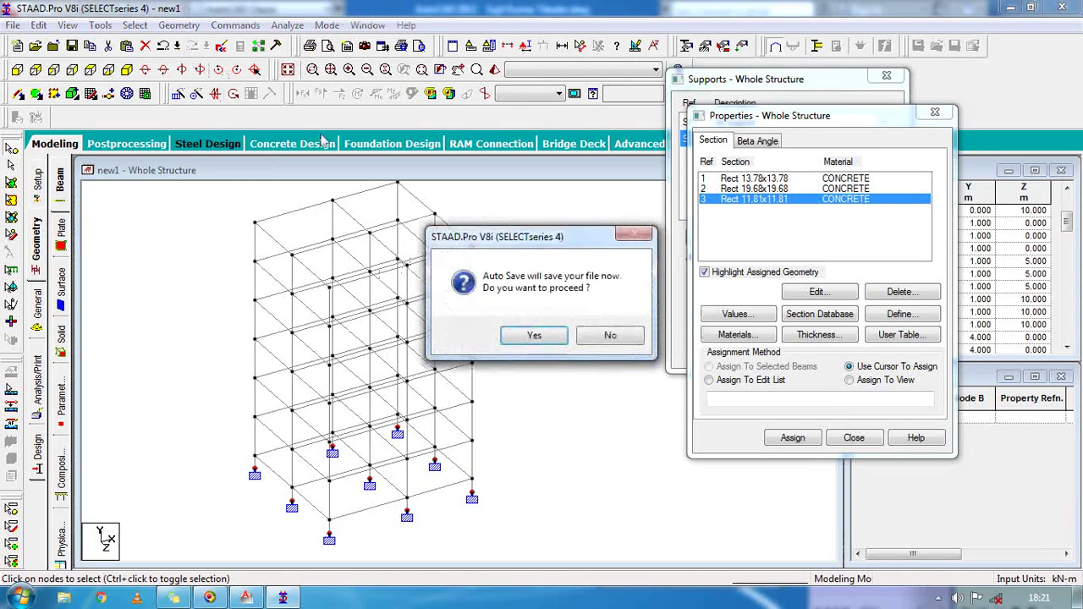
{"action": "left_click", "coordinate": [608, 337]}
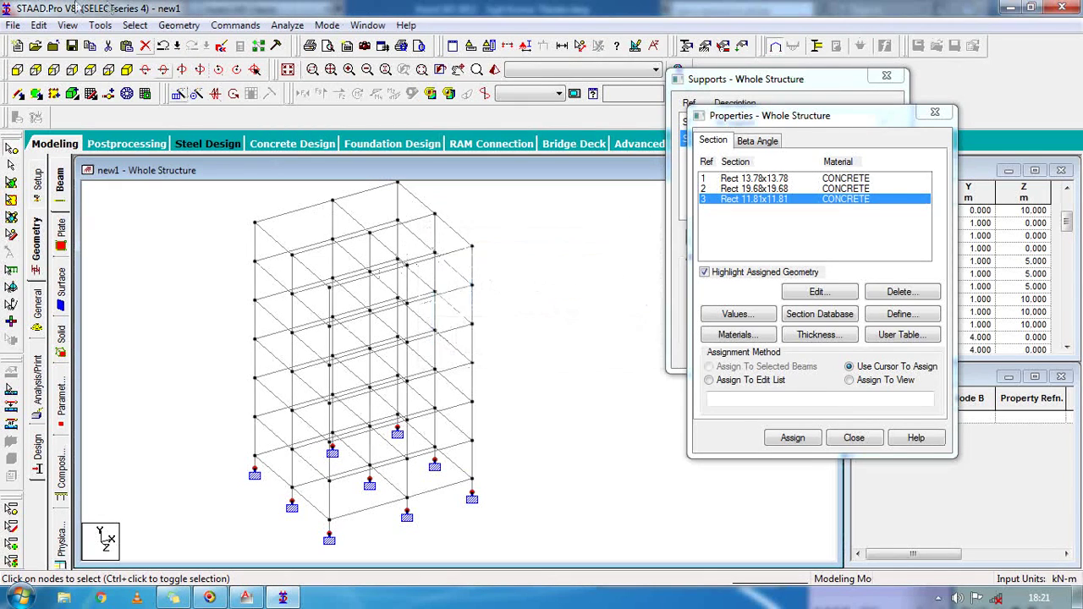
{"action": "left_click", "coordinate": [134, 25]}
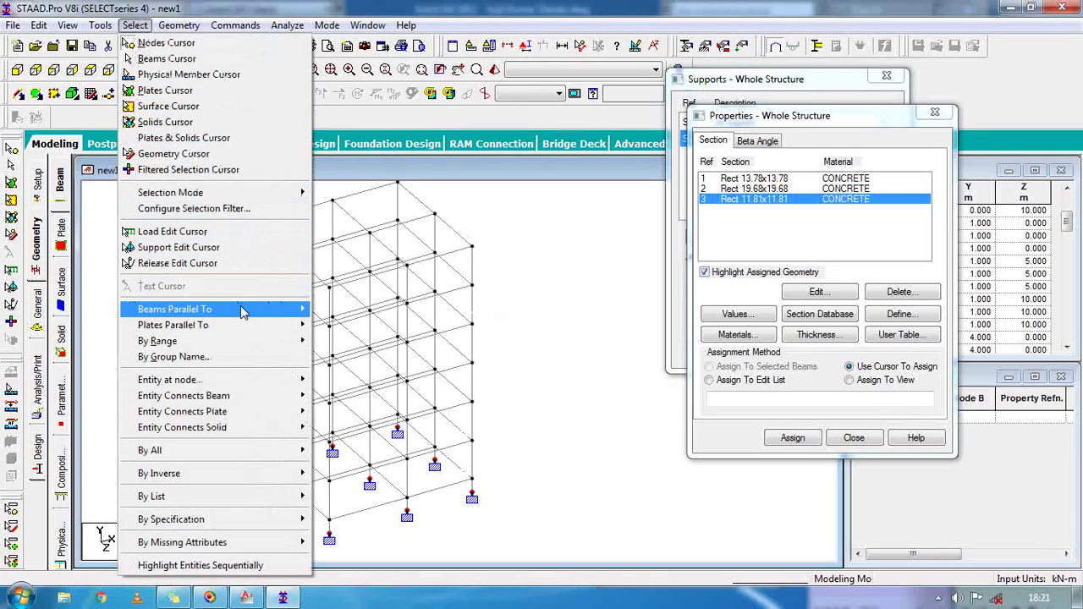
{"action": "mouse_move", "coordinate": [242, 313]}
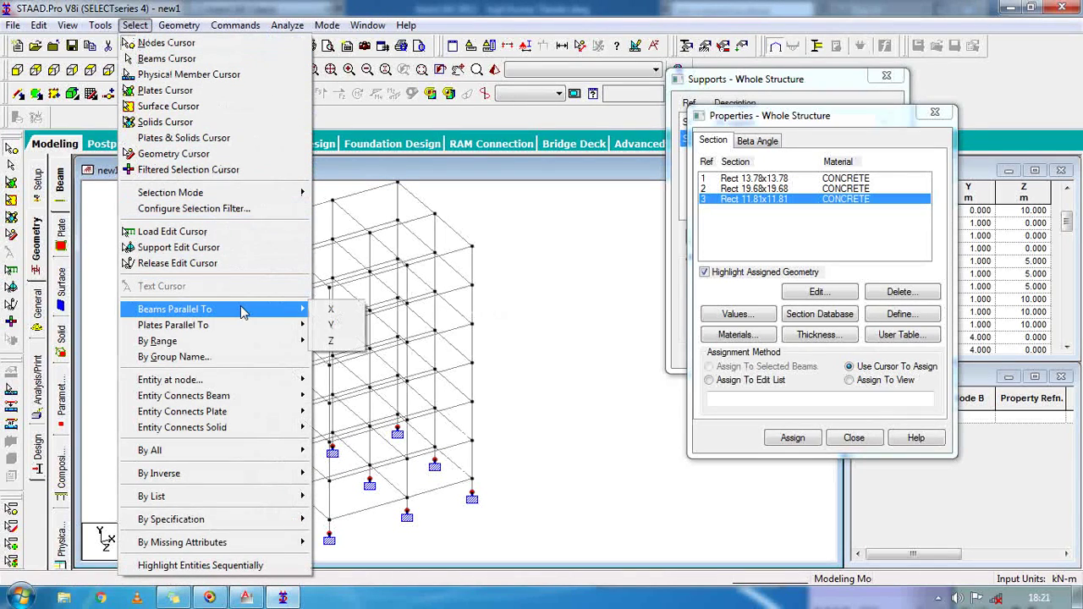
{"action": "left_click", "coordinate": [330, 325]}
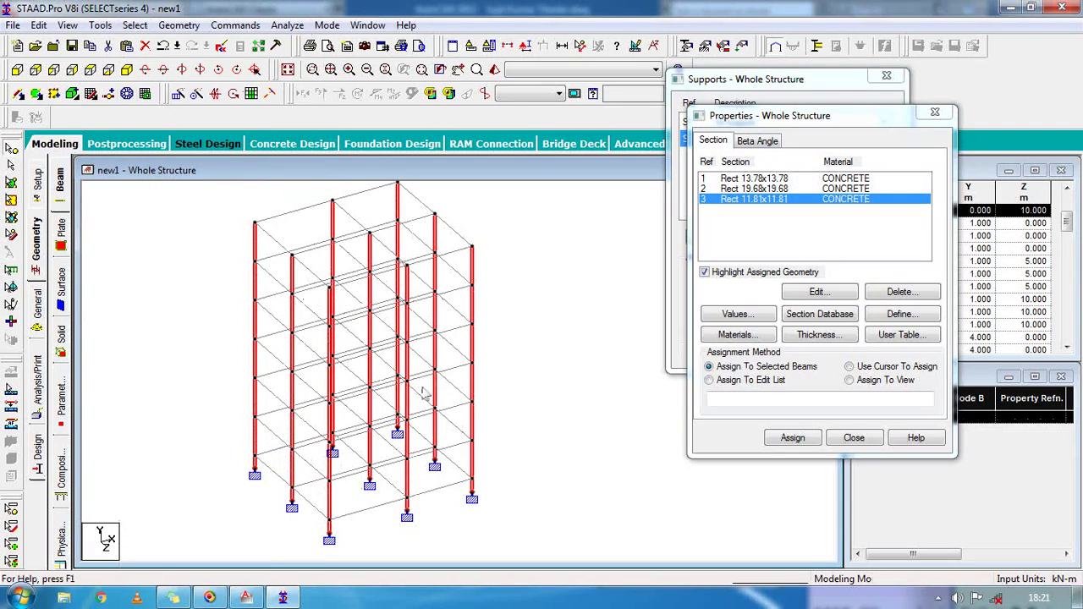
{"action": "middle_click_drag", "start_coordinate": [501, 395], "coordinate": [491, 388]}
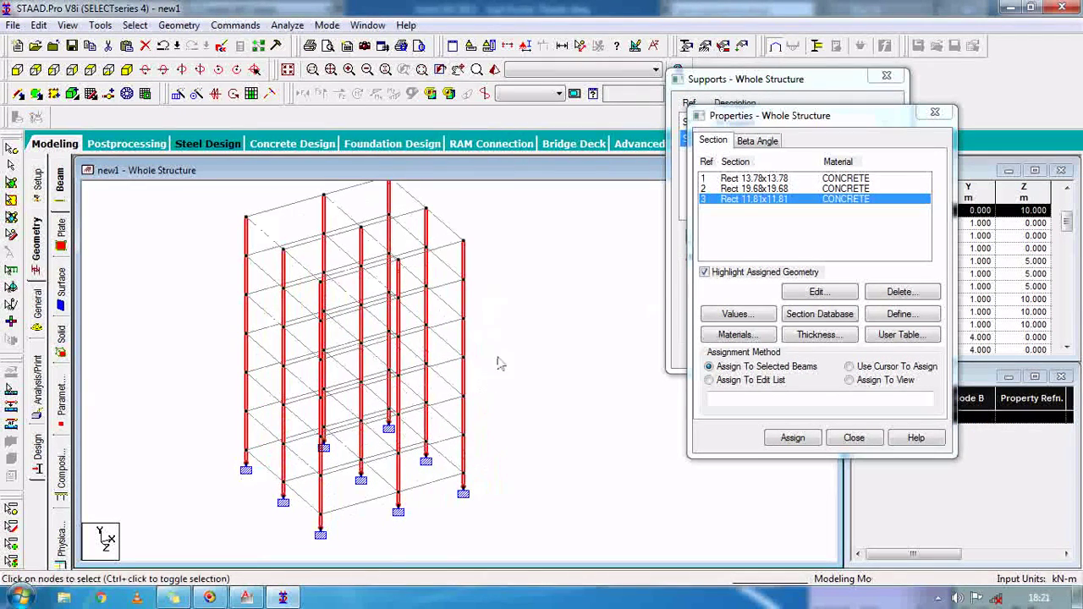
Assign the 0.5 m square concrete section to all members parallel to the Y axis, checking the section dimensions first.
{"action": "double_click", "coordinate": [785, 200]}
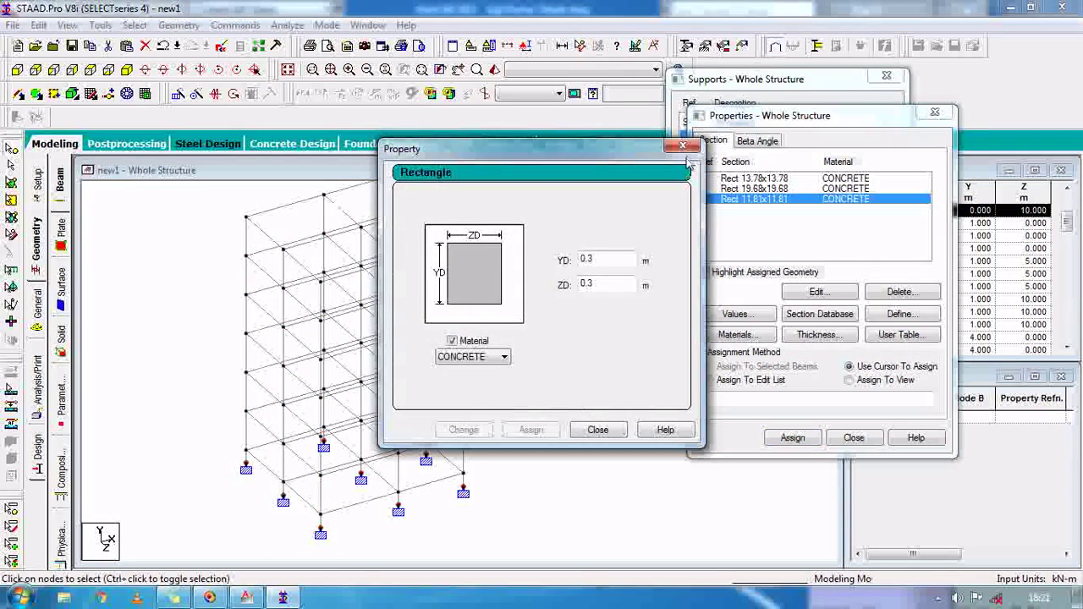
{"action": "double_click", "coordinate": [753, 188]}
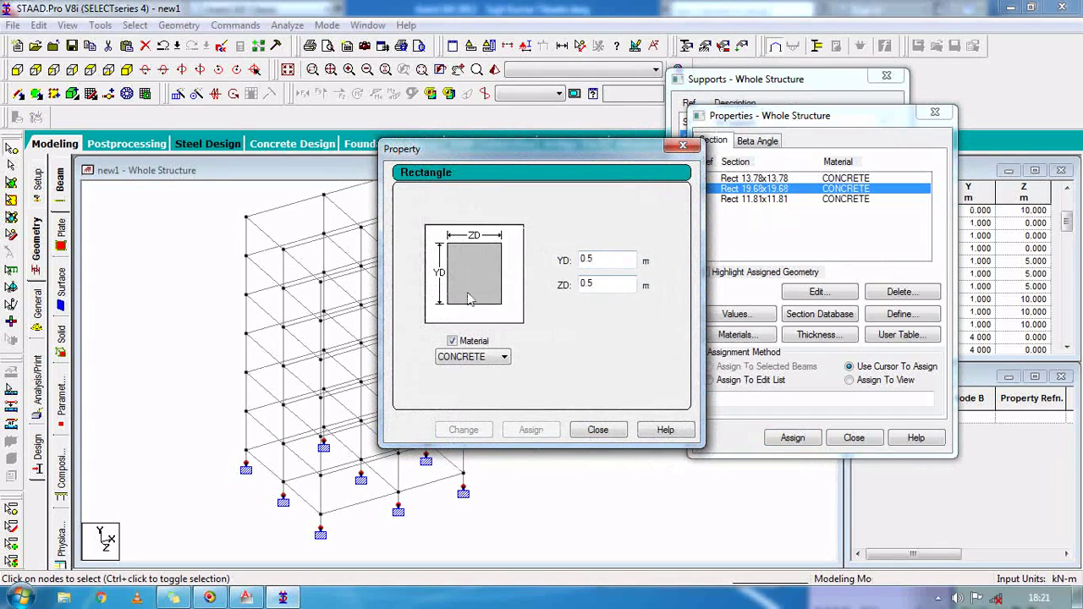
{"action": "left_click", "coordinate": [684, 148]}
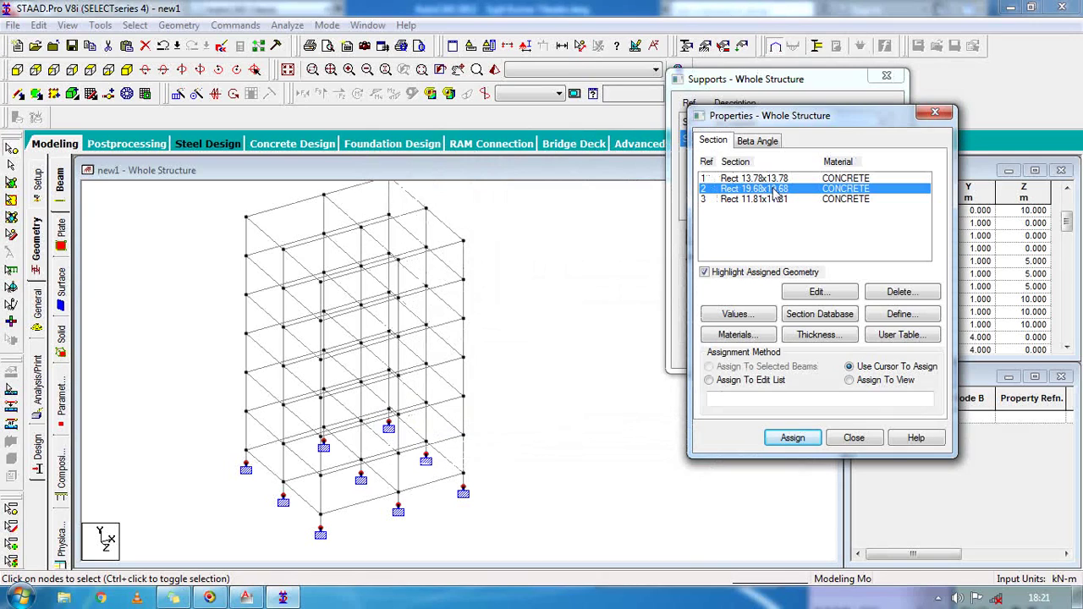
{"action": "left_click", "coordinate": [136, 24]}
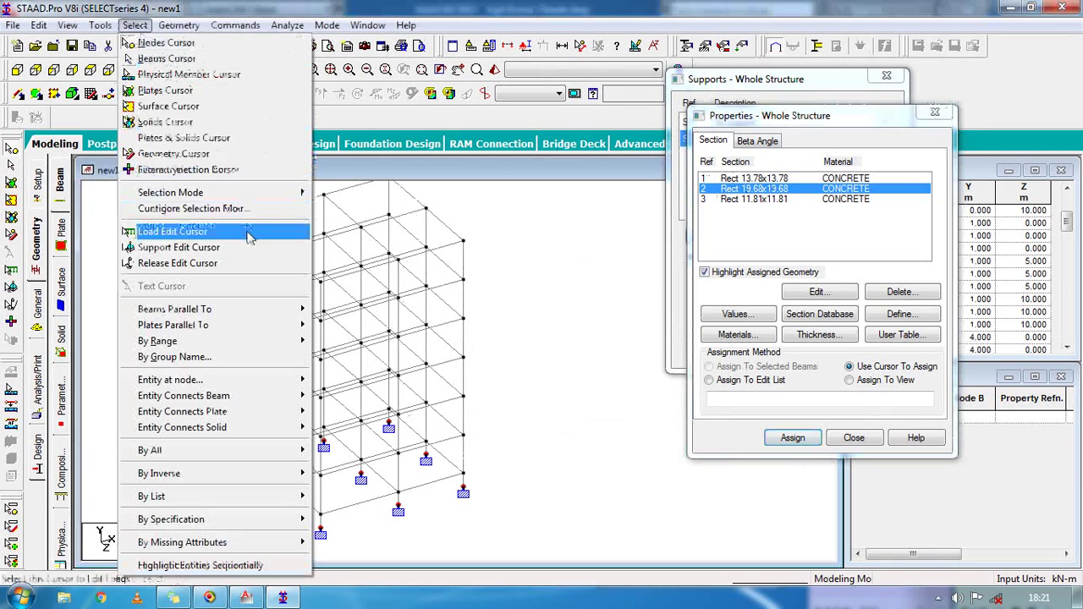
{"action": "mouse_move", "coordinate": [273, 310]}
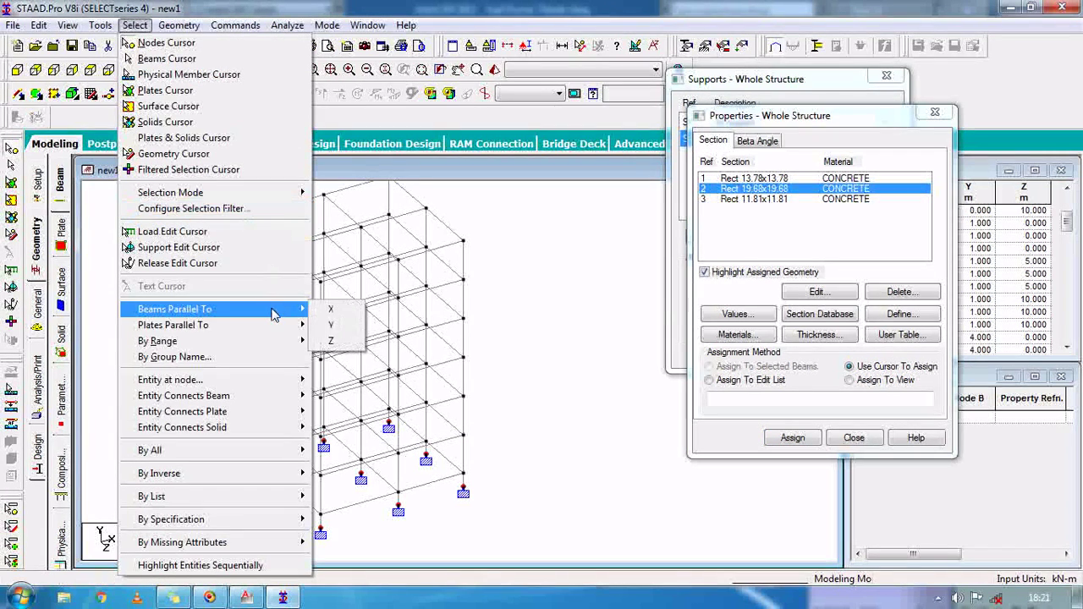
{"action": "left_click", "coordinate": [333, 324]}
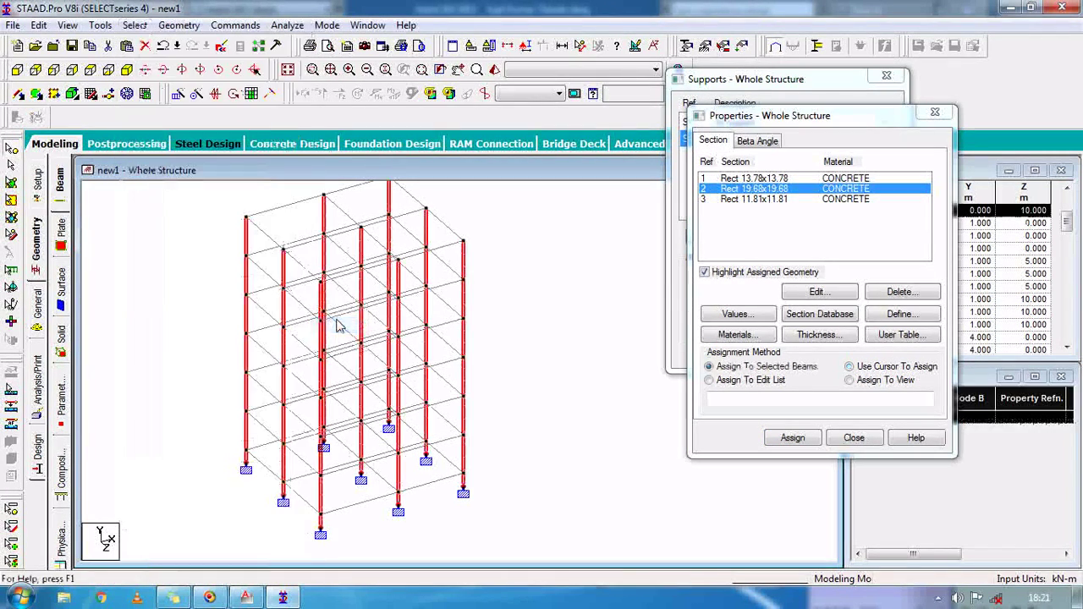
{"action": "left_click", "coordinate": [793, 442]}
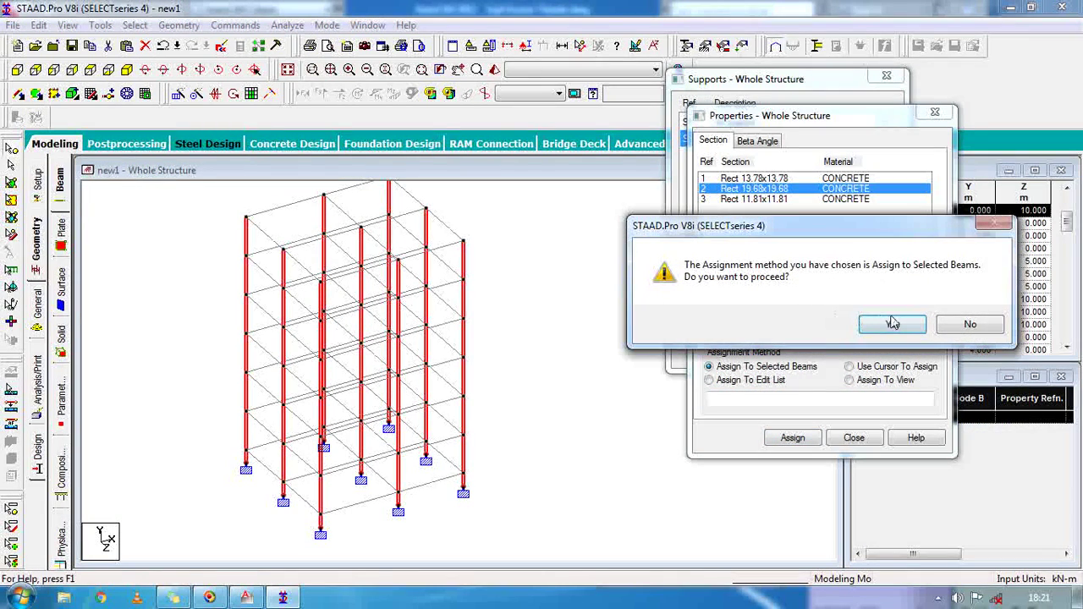
{"action": "left_click", "coordinate": [892, 324]}
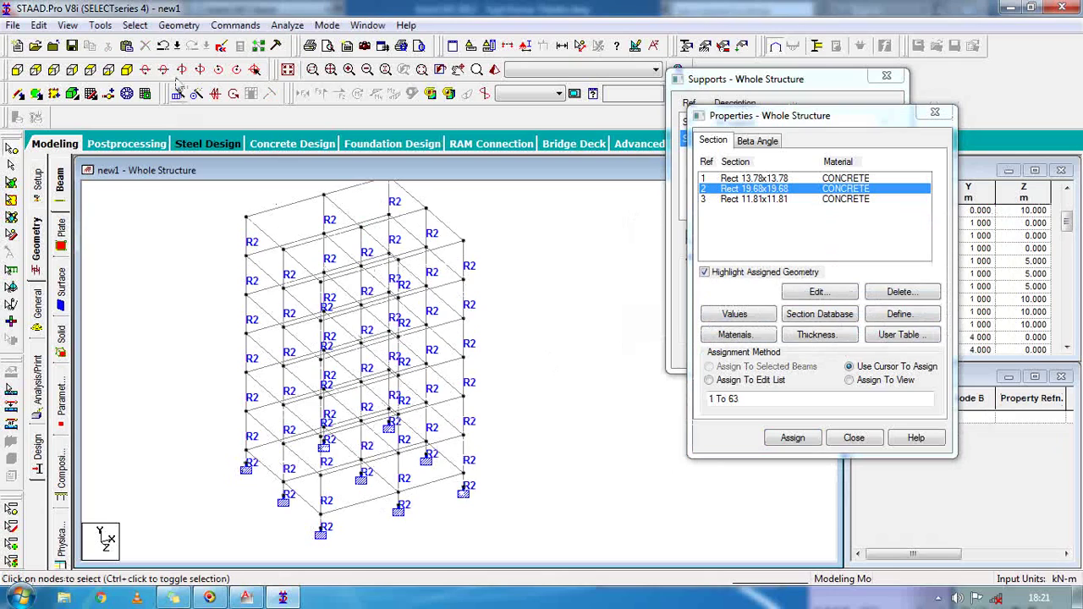
Check the dimensions of the third concrete section, then make the 0.35 m square section current for assignment.
{"action": "left_click", "coordinate": [134, 26]}
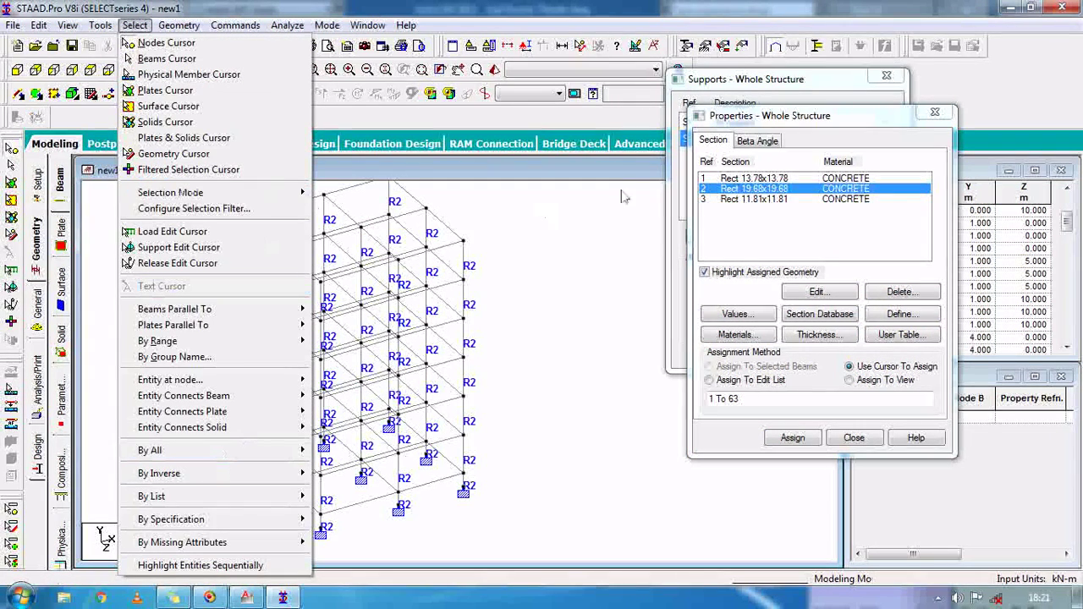
{"action": "left_click", "coordinate": [765, 200]}
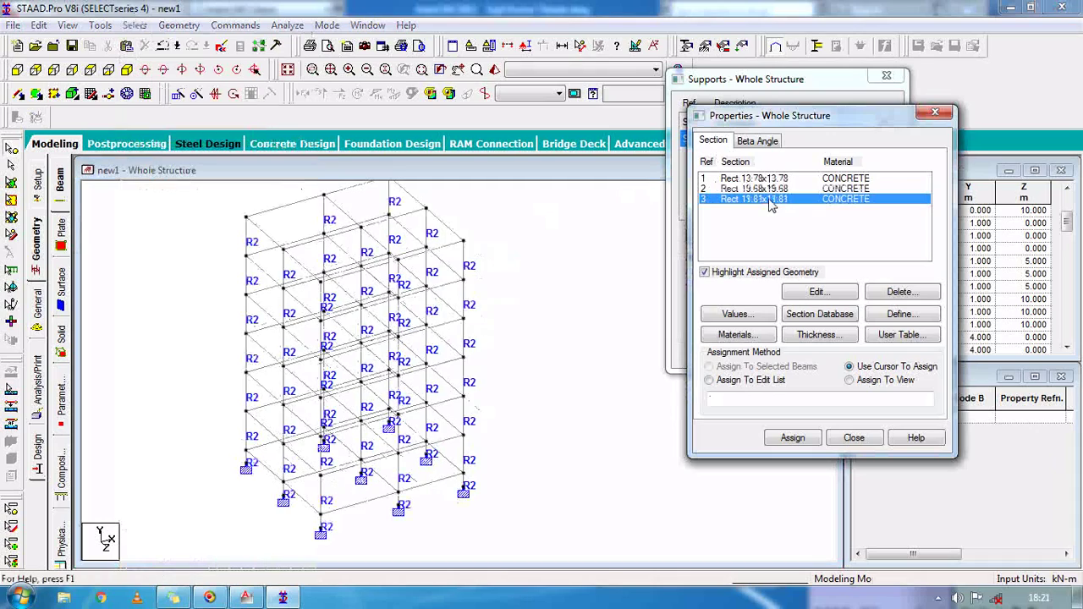
{"action": "double_click", "coordinate": [766, 201]}
{"action": "left_click", "coordinate": [597, 429]}
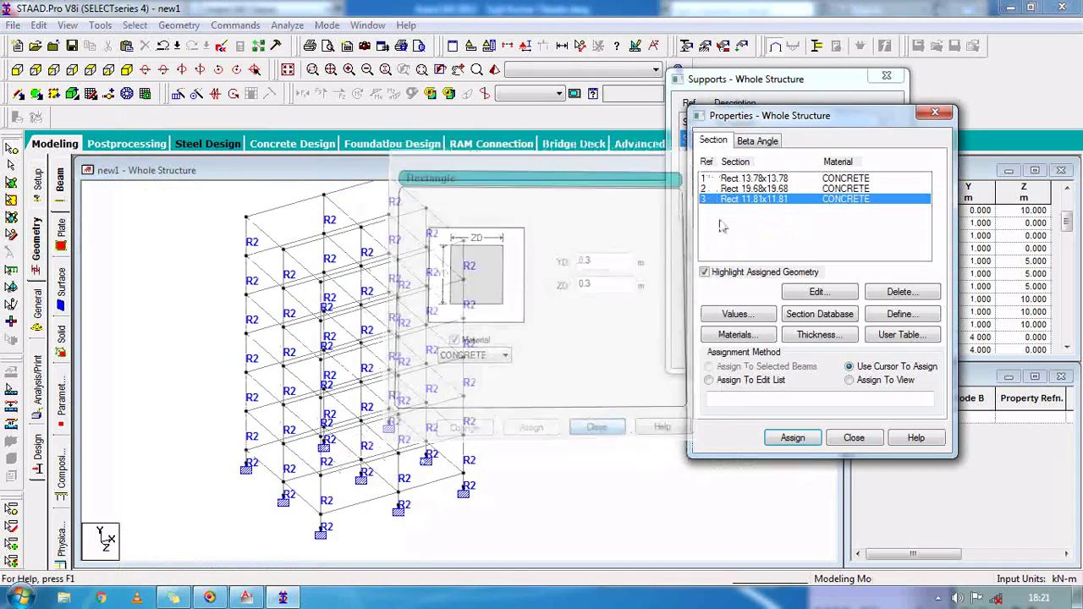
{"action": "left_click", "coordinate": [765, 179]}
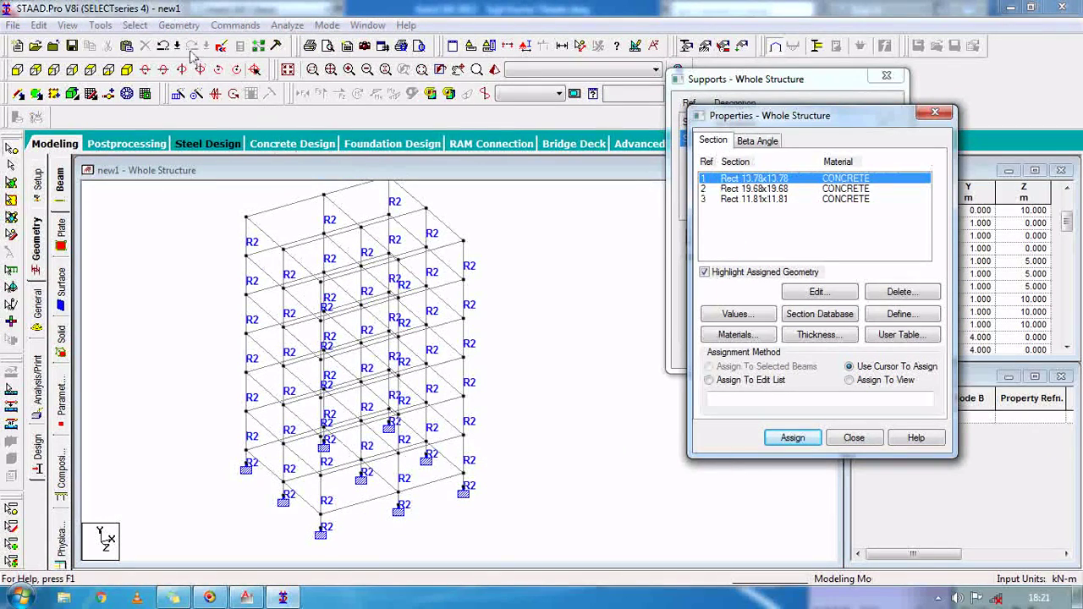
{"action": "left_click", "coordinate": [138, 25]}
{"action": "mouse_move", "coordinate": [275, 315]}
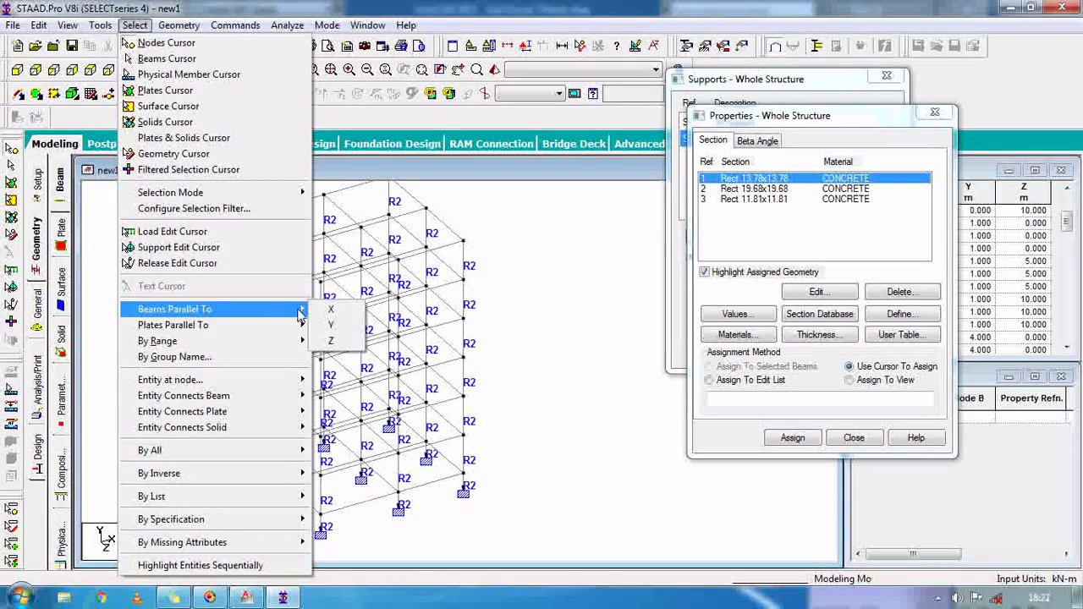
{"action": "left_click", "coordinate": [327, 311]}
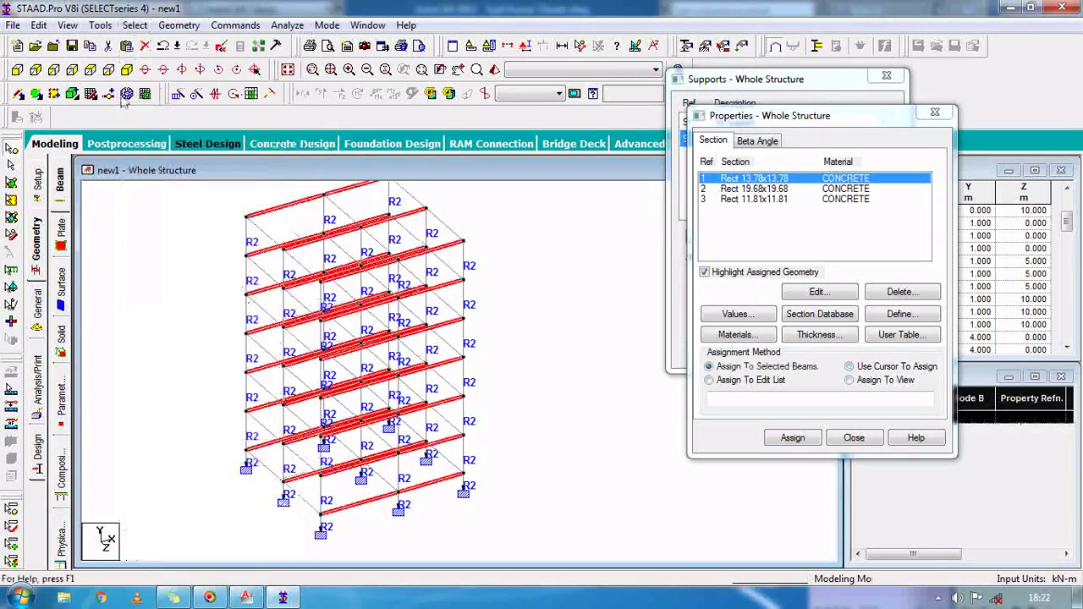
{"action": "left_click", "coordinate": [136, 25]}
{"action": "mouse_move", "coordinate": [275, 323]}
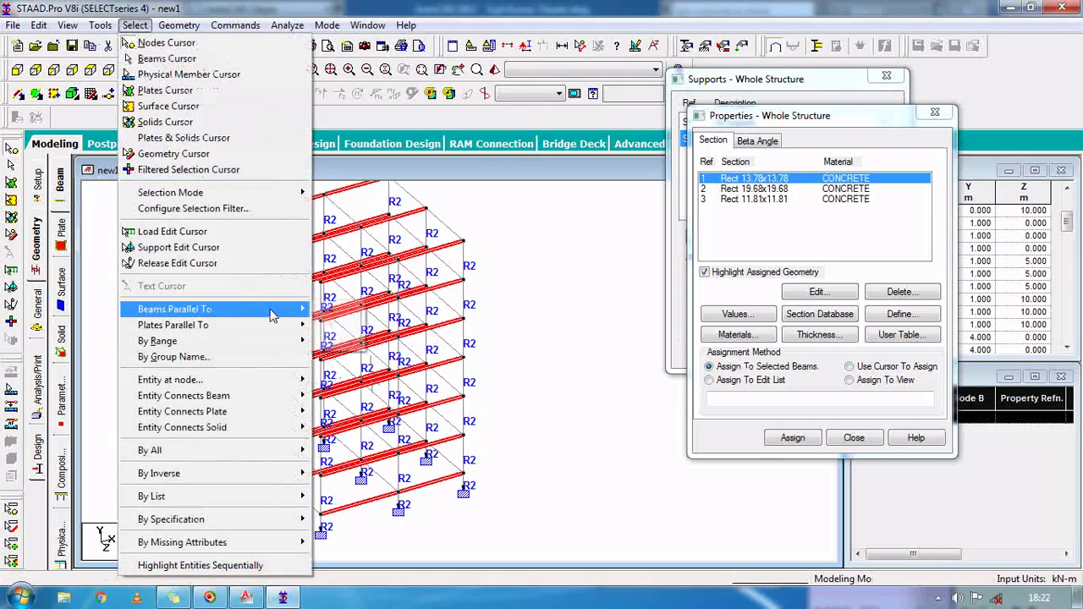
{"action": "left_click", "coordinate": [333, 344]}
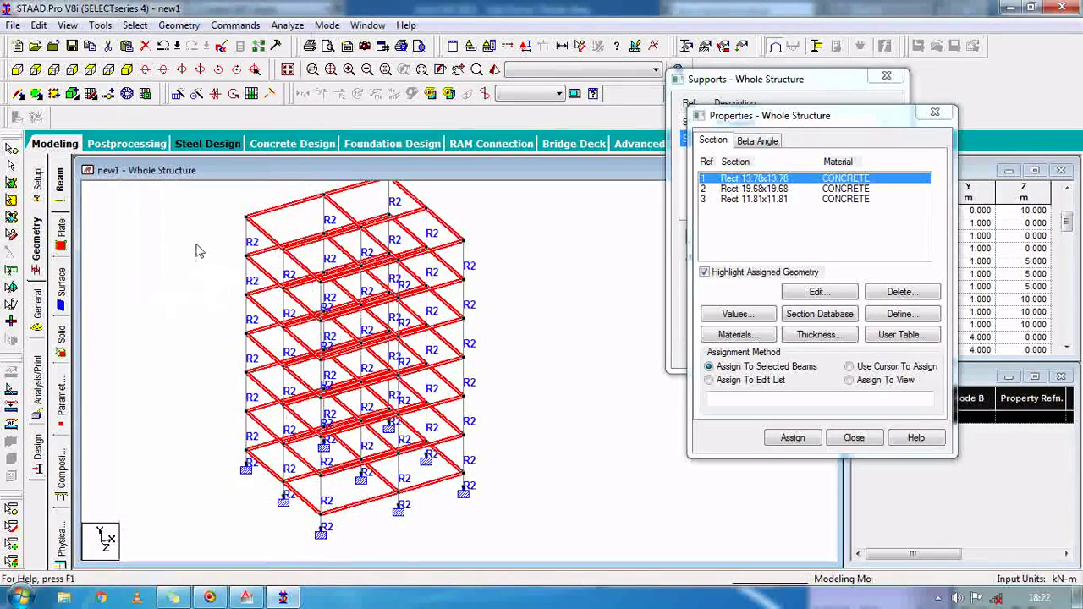
{"action": "key", "text": "Down"}
{"action": "key", "text": "Down"}
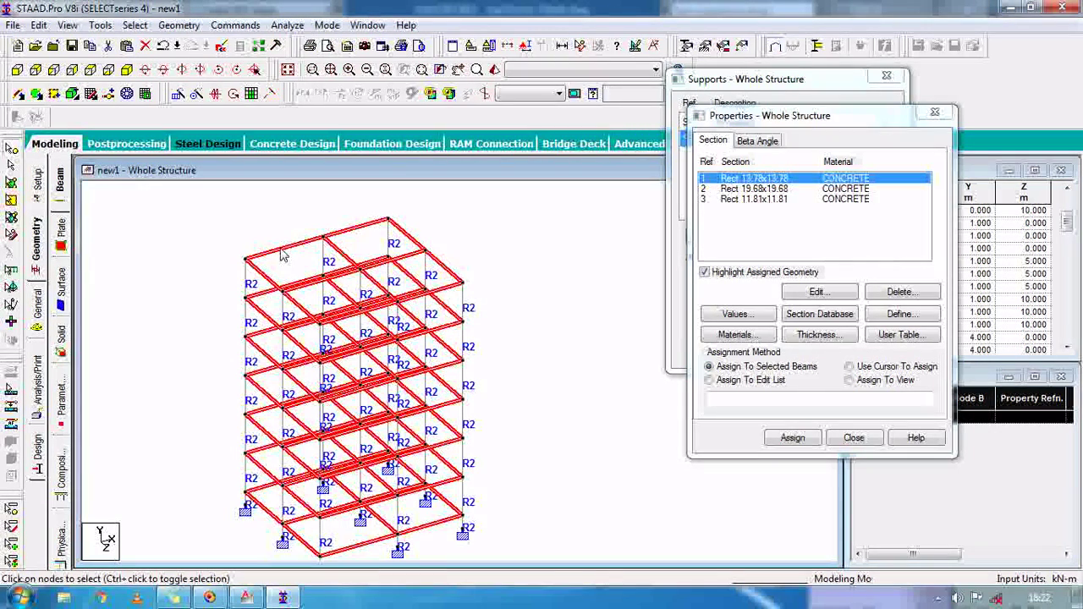
{"action": "left_click", "coordinate": [284, 257]}
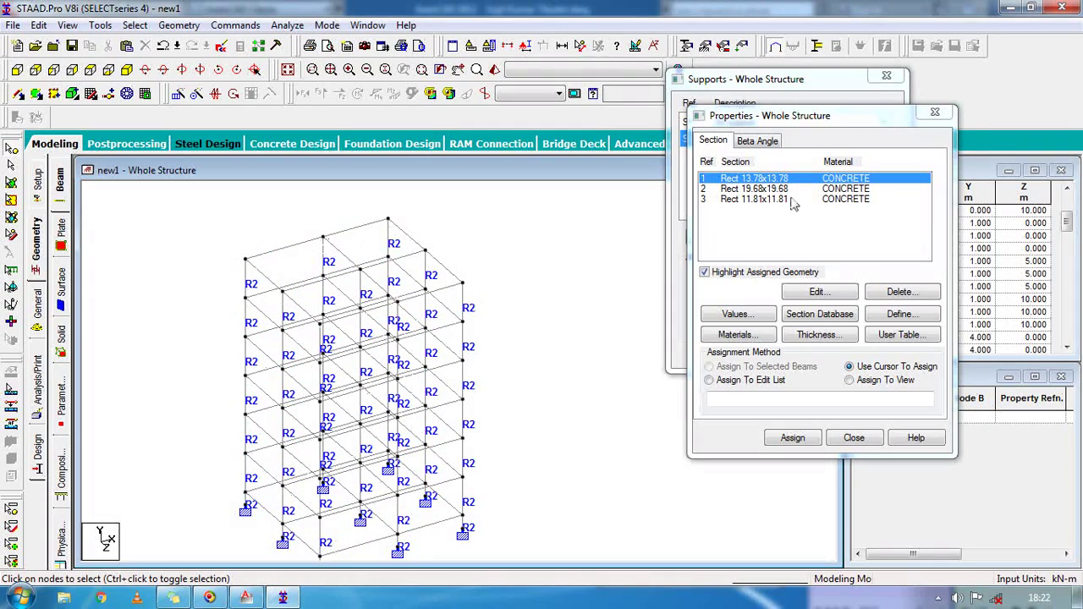
{"action": "left_click", "coordinate": [134, 24]}
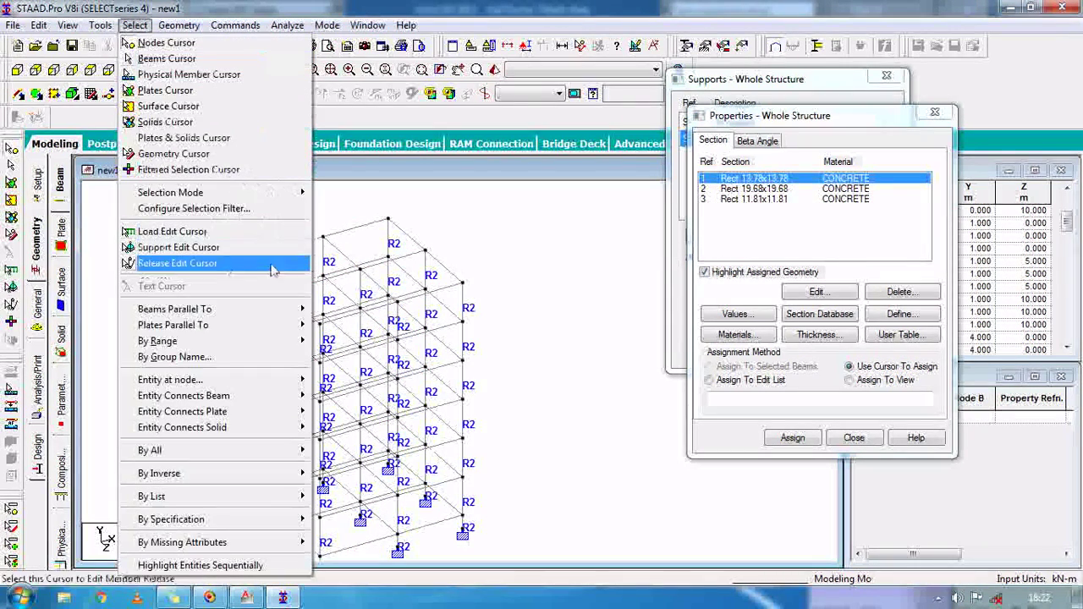
{"action": "mouse_move", "coordinate": [280, 309]}
{"action": "left_click", "coordinate": [347, 311]}
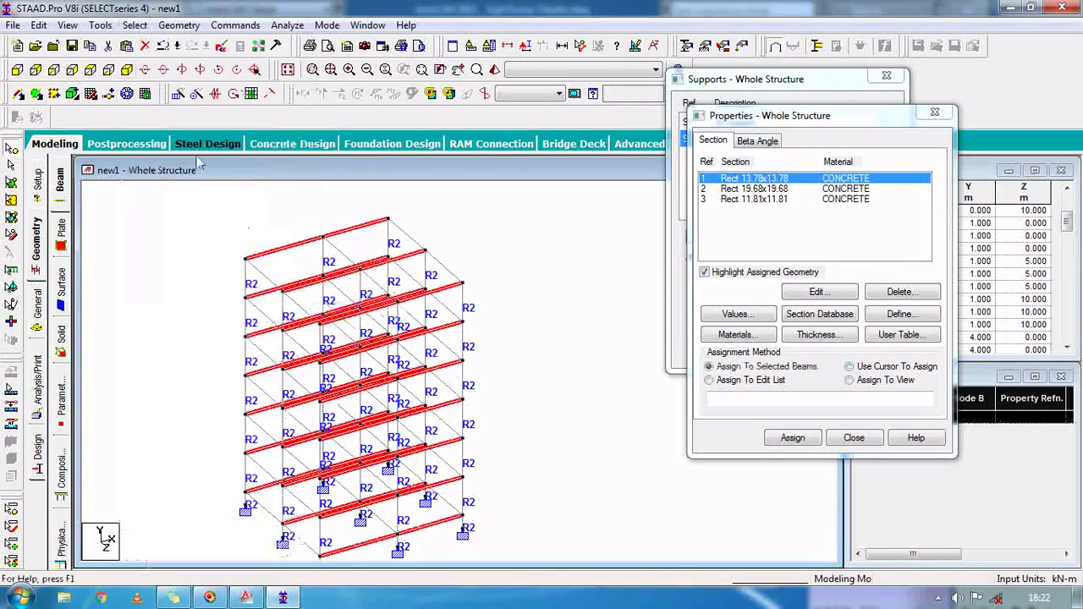
{"action": "left_click", "coordinate": [134, 24]}
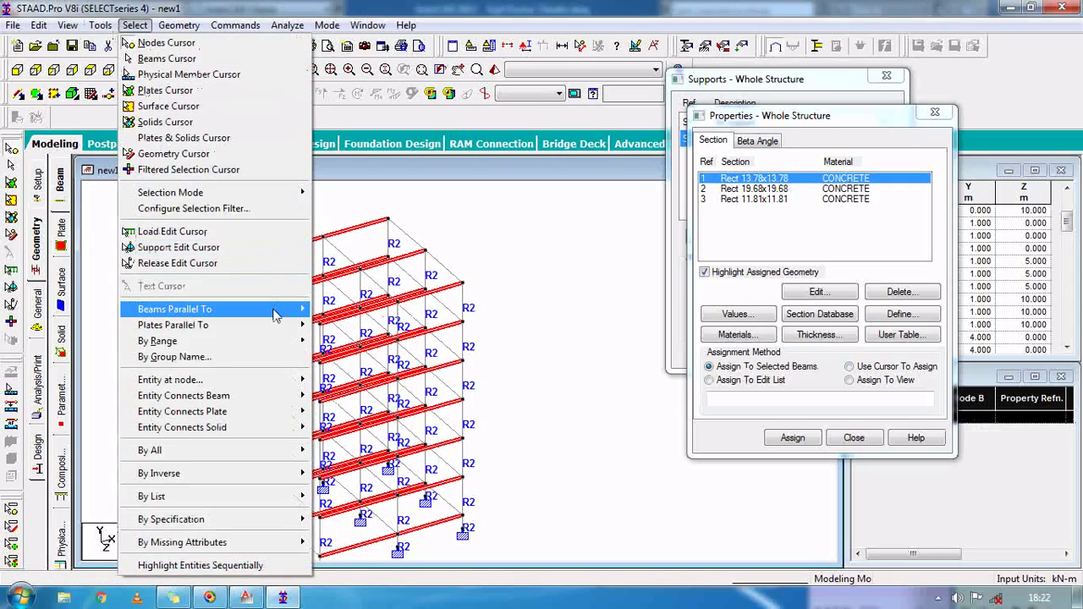
{"action": "left_click", "coordinate": [347, 341]}
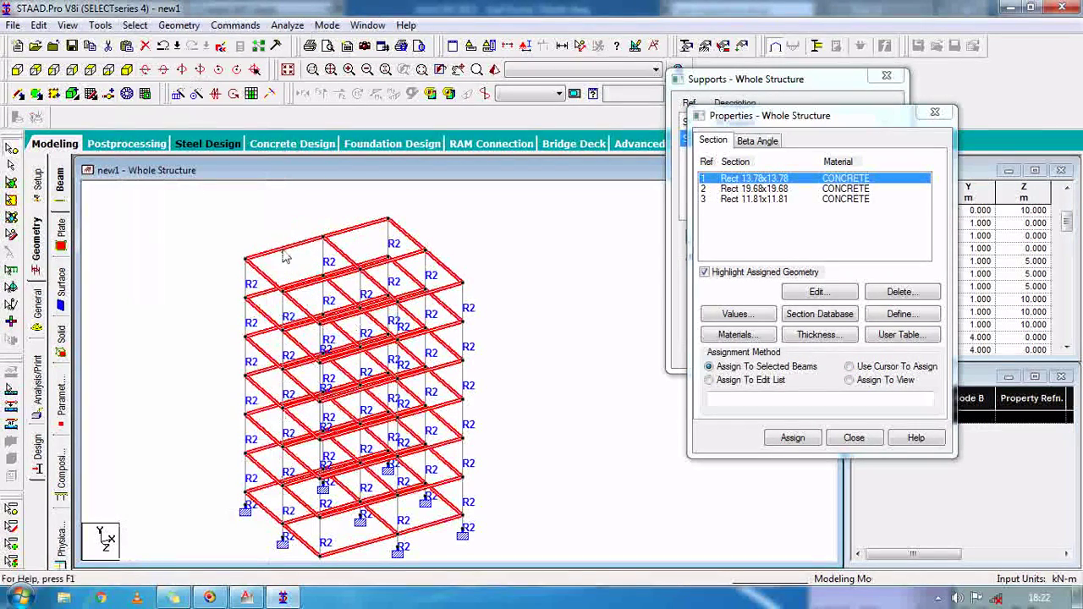
{"action": "left_click", "coordinate": [286, 258]}
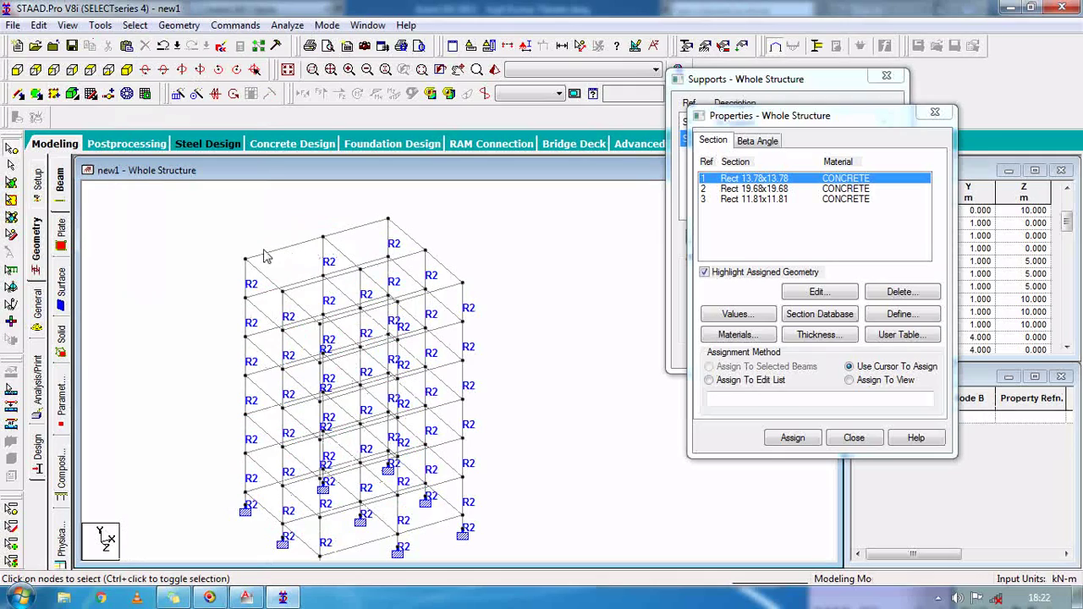
Assign the 0.35 m square concrete section to all beams parallel to the X and Z axes.
{"action": "left_click", "coordinate": [134, 25]}
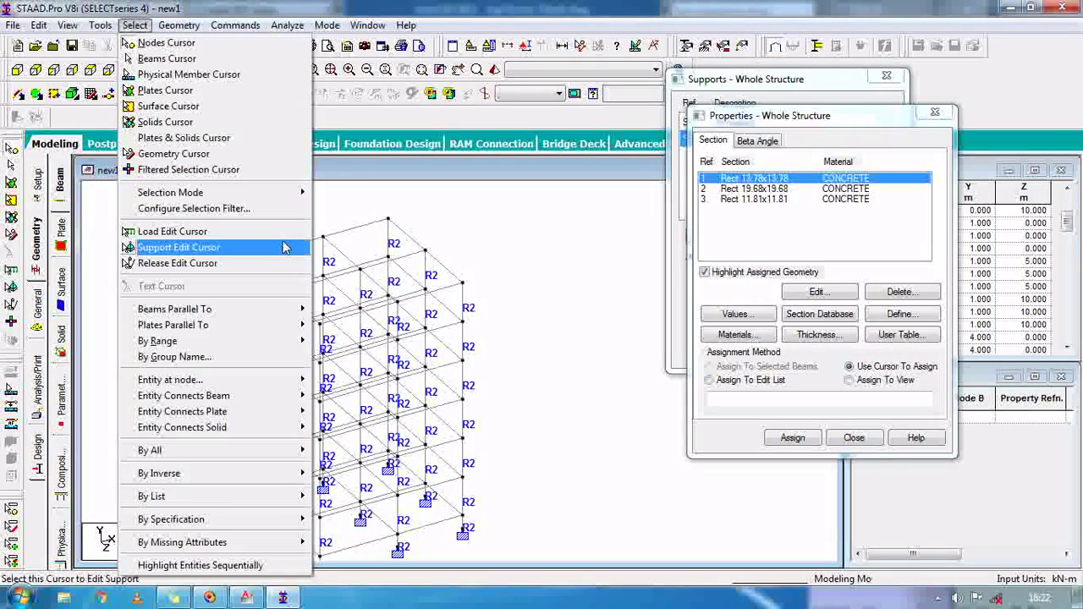
{"action": "mouse_move", "coordinate": [288, 310]}
{"action": "left_click", "coordinate": [329, 310]}
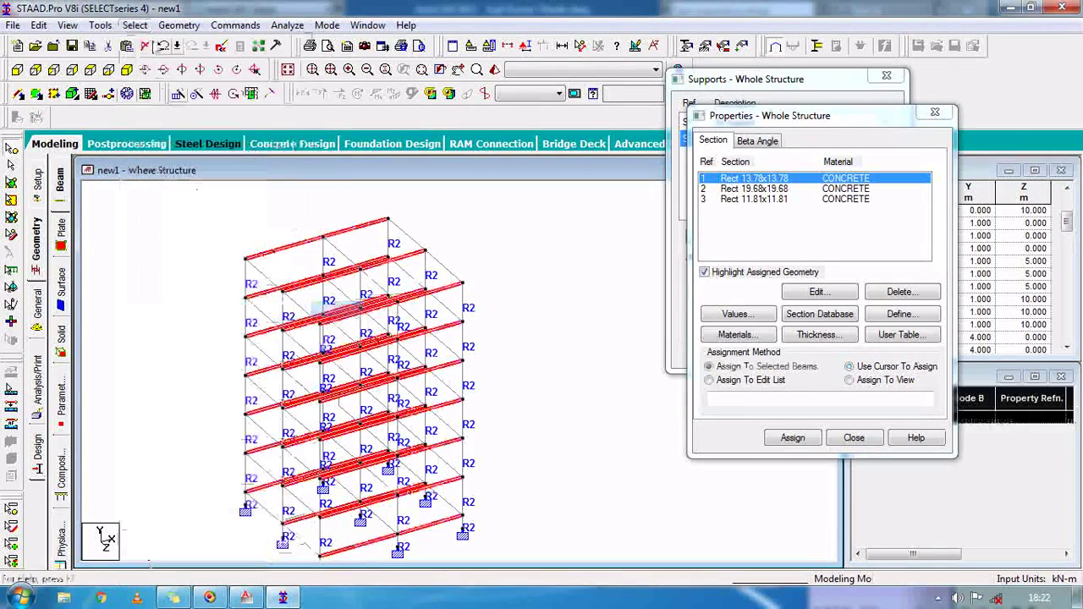
{"action": "left_click", "coordinate": [135, 25]}
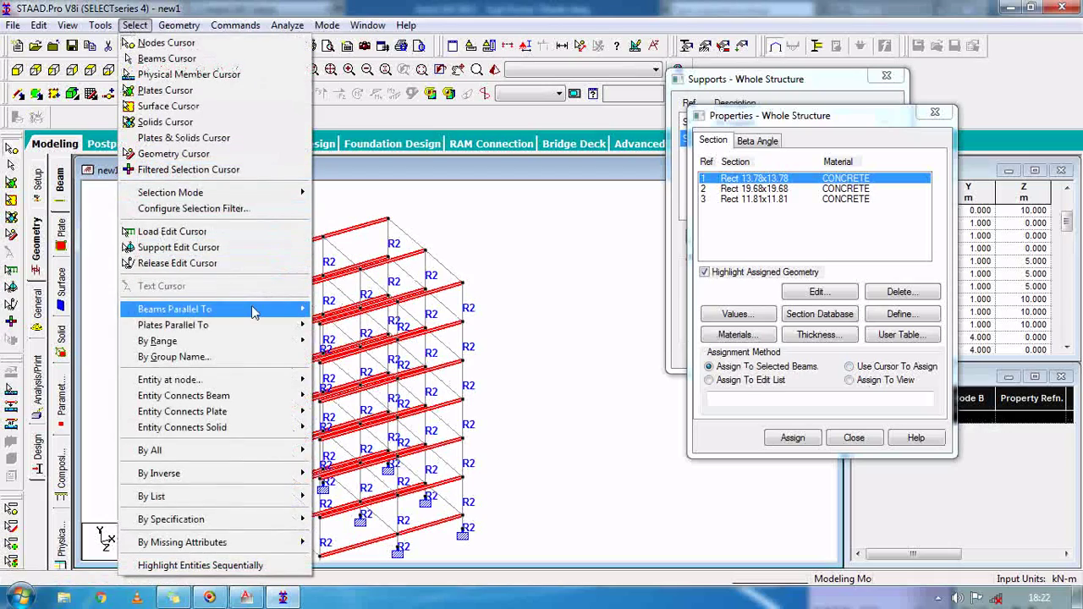
{"action": "mouse_move", "coordinate": [288, 309]}
{"action": "left_click", "coordinate": [329, 328]}
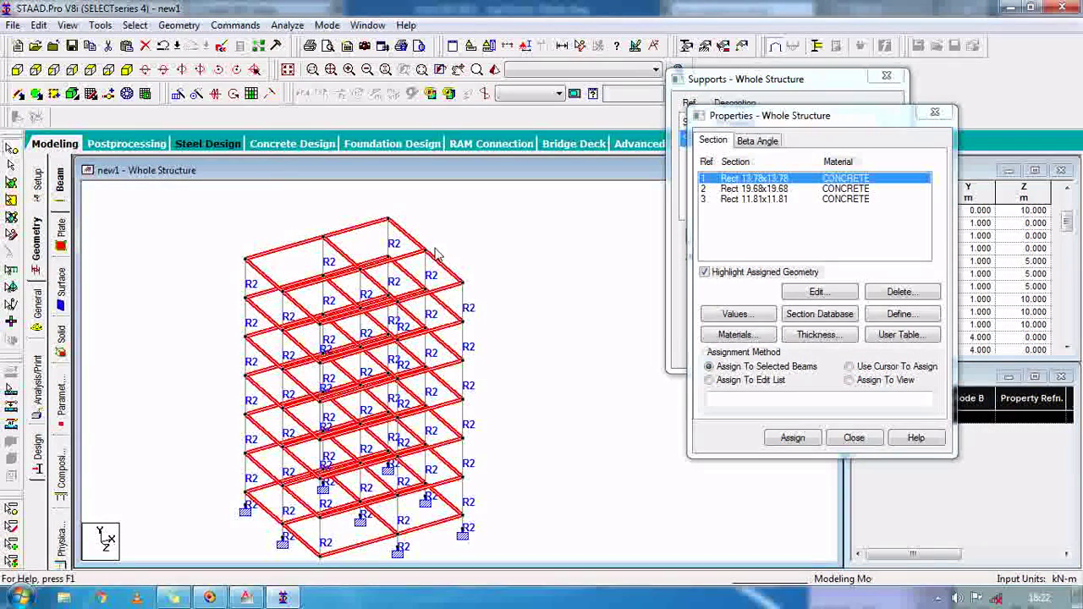
{"action": "left_click", "coordinate": [791, 439]}
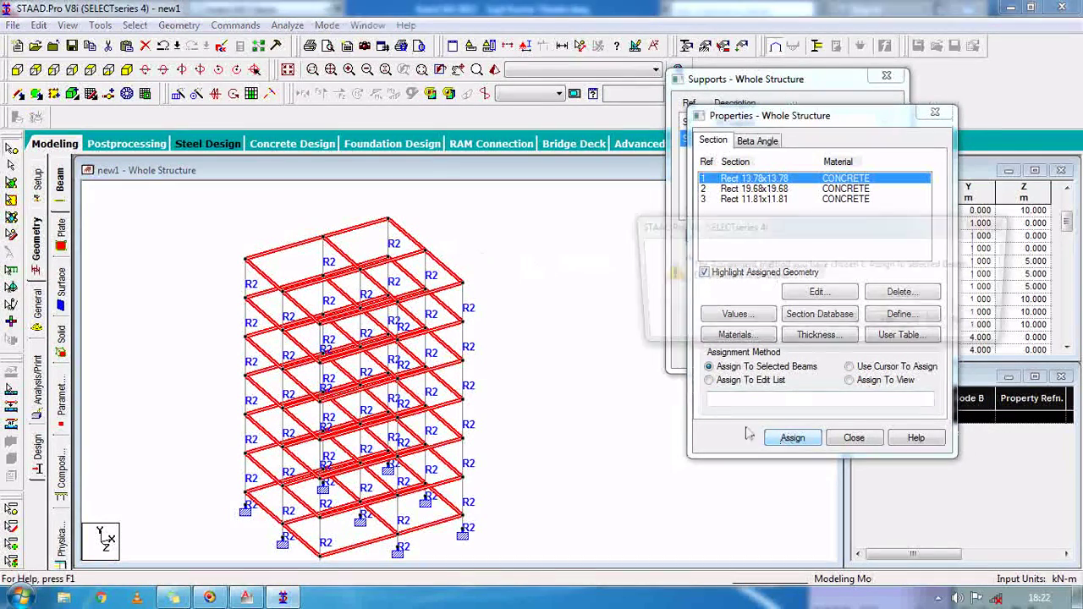
{"action": "left_click", "coordinate": [893, 322]}
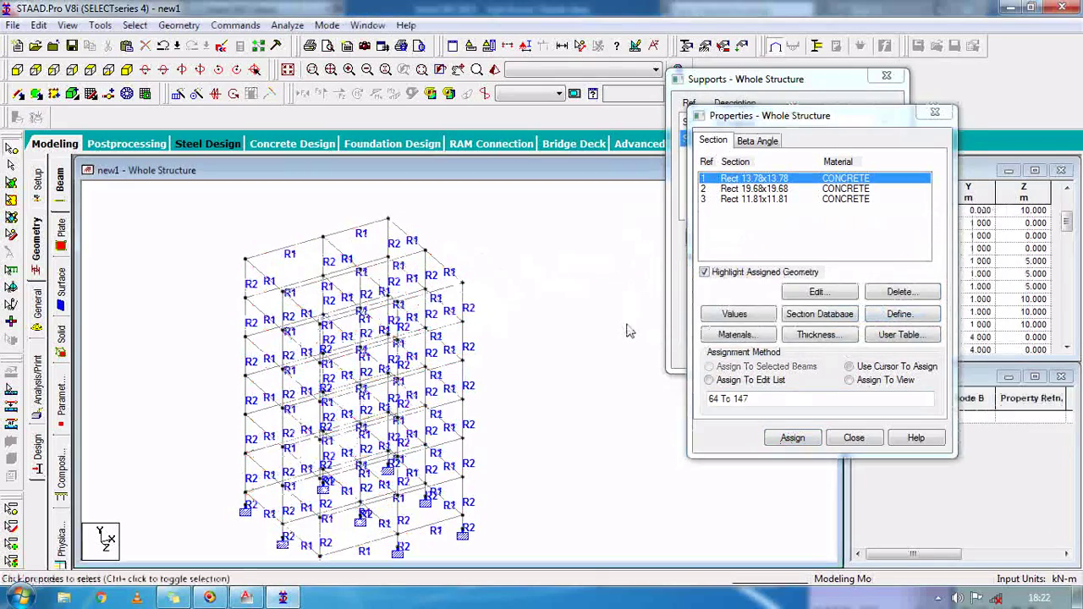
Examine the frame's member sections in a 3D rendered view and close the rendering.
{"action": "left_click", "coordinate": [493, 71]}
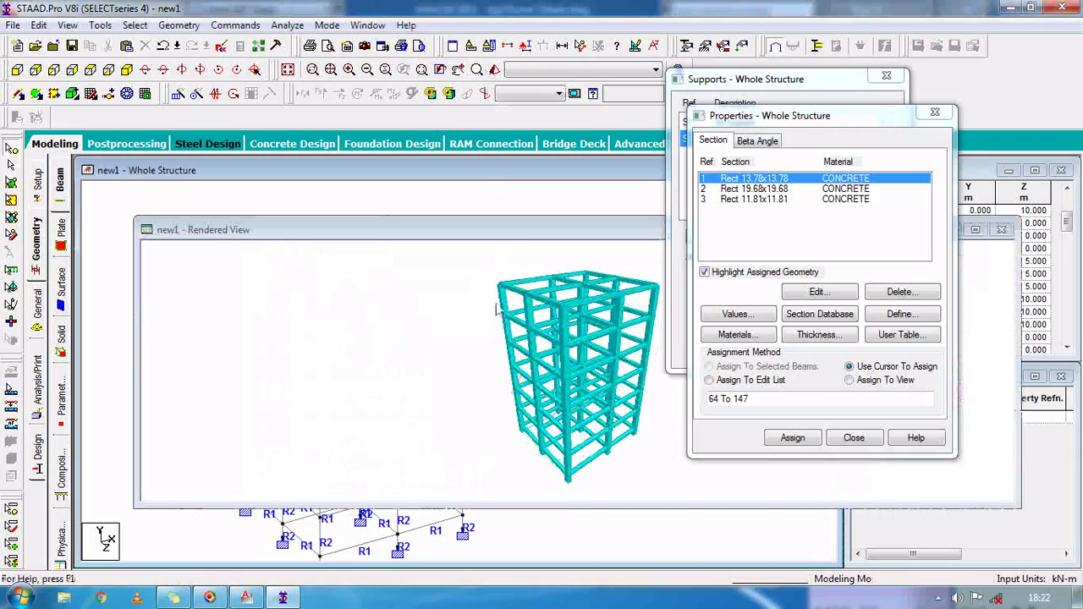
{"action": "double_click", "coordinate": [521, 226]}
{"action": "scroll", "coordinate": [396, 423], "scroll_direction": "up", "scroll_amount": 3}
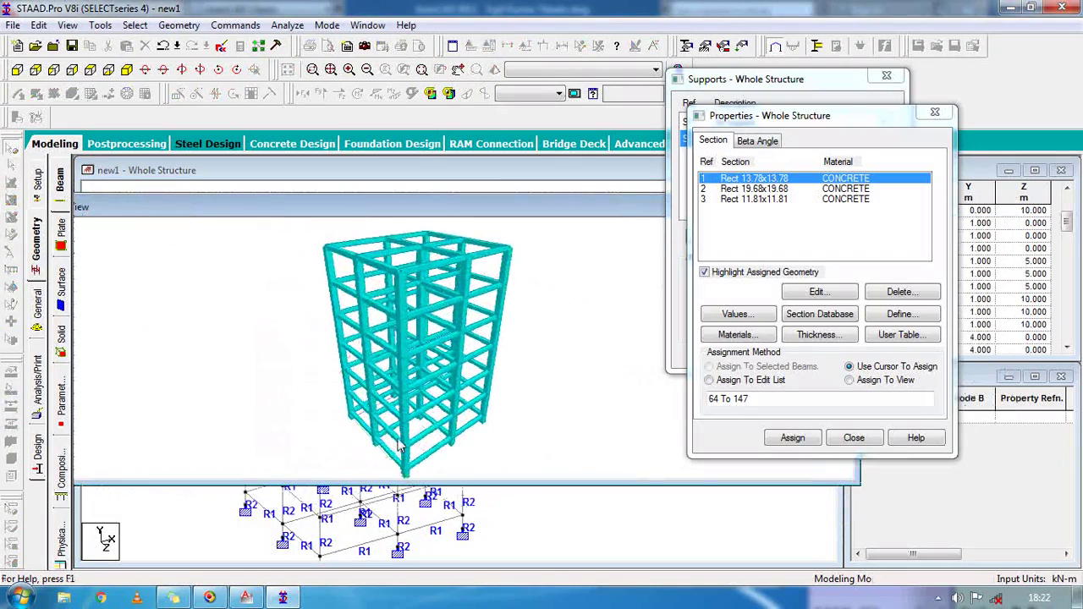
{"action": "left_click_drag", "start_coordinate": [396, 423], "coordinate": [613, 205]}
{"action": "left_click", "coordinate": [613, 204]}
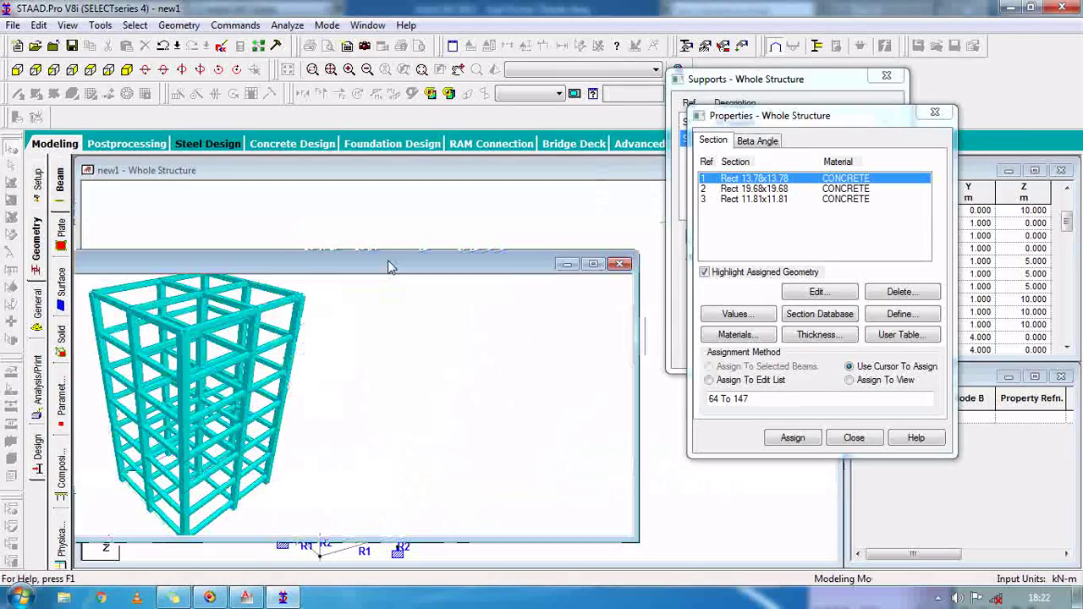
{"action": "left_click", "coordinate": [620, 264]}
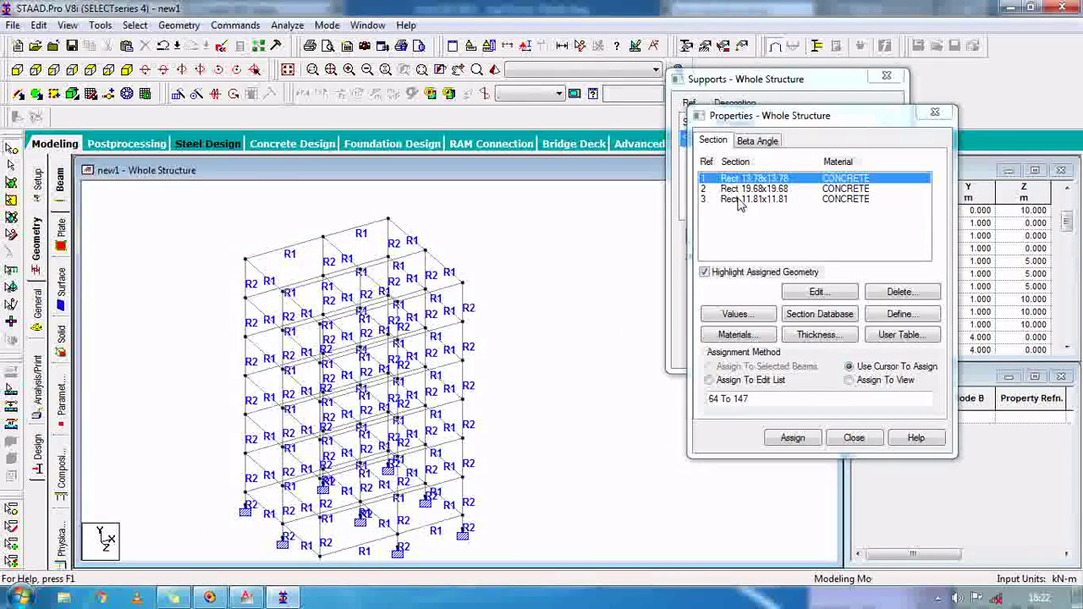
Assign the Rect 11.81x11.81 concrete section to all beams at the roof level, selecting them in the front view.
{"action": "left_click", "coordinate": [739, 200]}
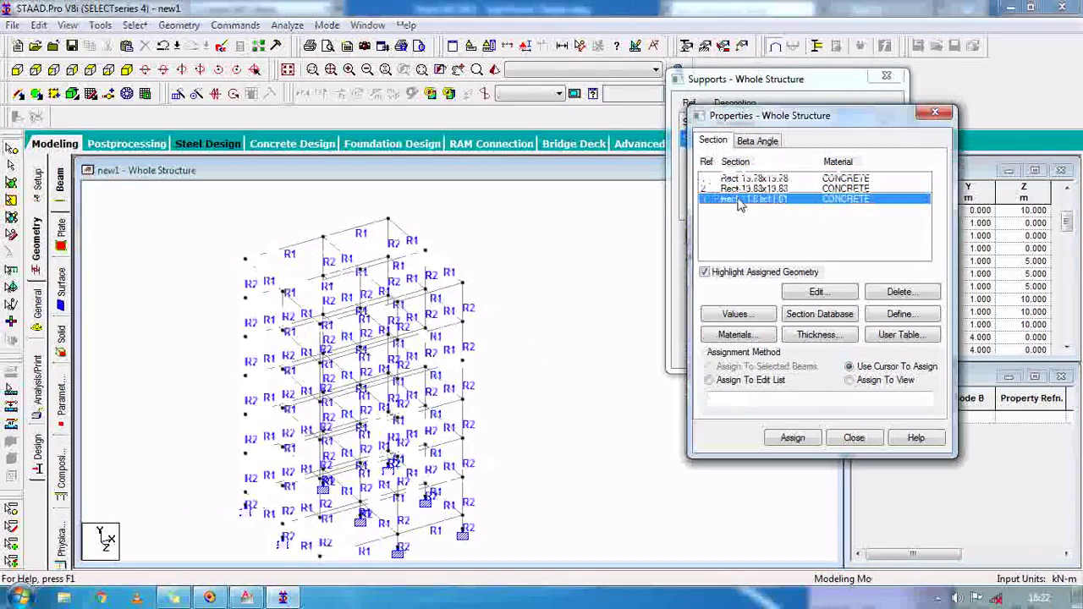
{"action": "left_click", "coordinate": [275, 258]}
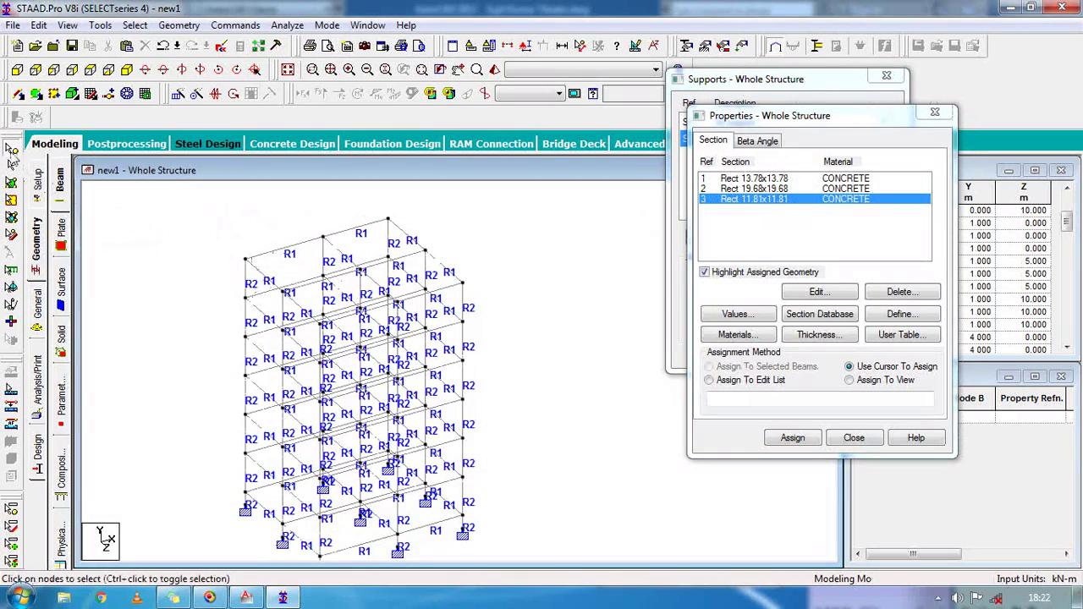
{"action": "left_click", "coordinate": [11, 165]}
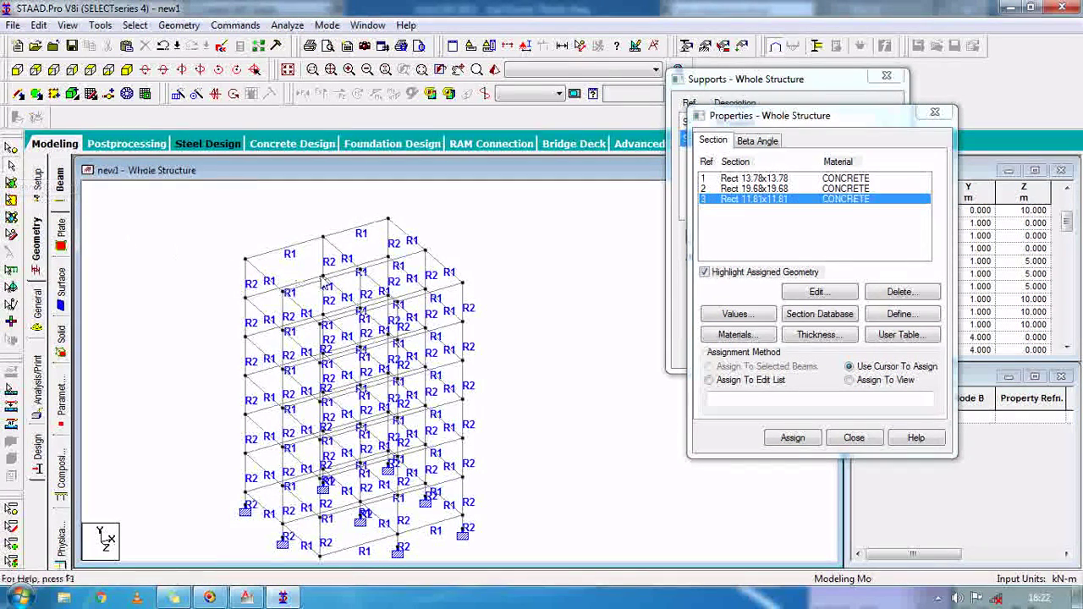
{"action": "left_click", "coordinate": [300, 247]}
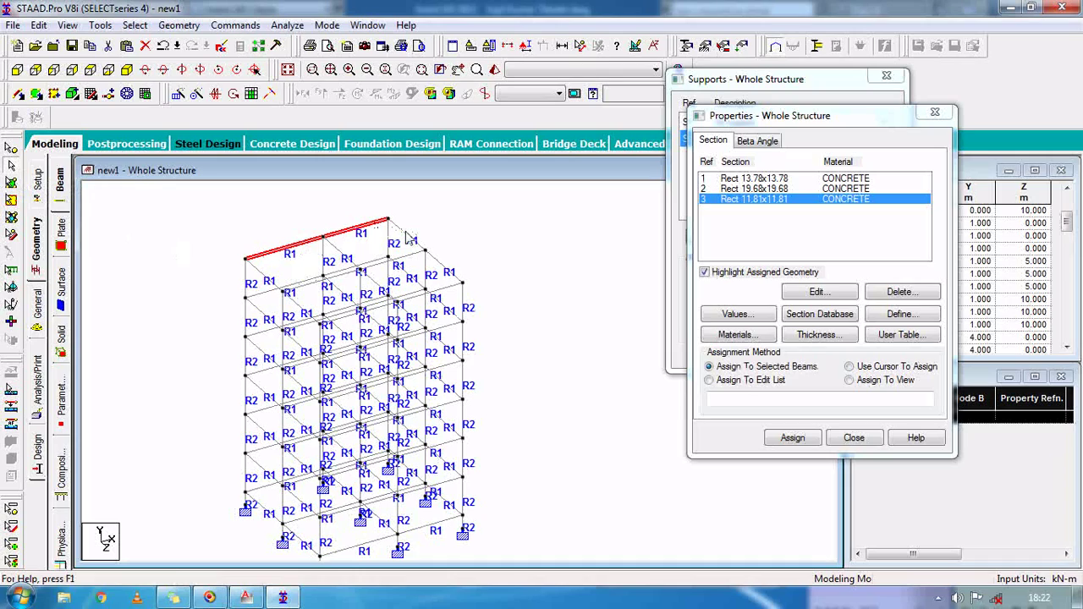
{"action": "left_click", "coordinate": [430, 293], "text": "ctrl"}
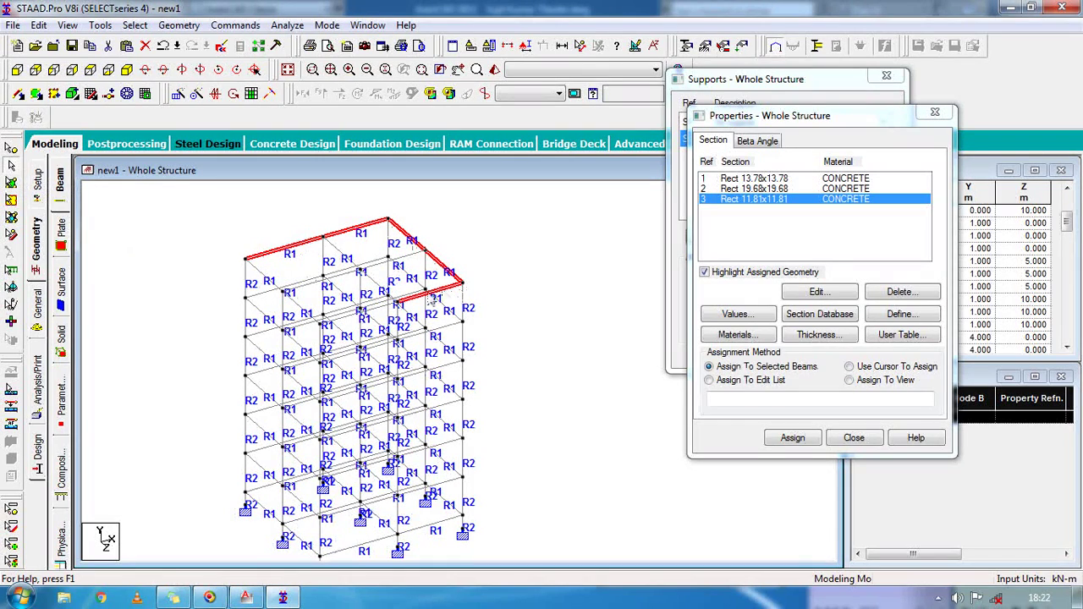
{"action": "left_click", "coordinate": [17, 71]}
{"action": "left_click_drag", "start_coordinate": [504, 204], "coordinate": [192, 236]}
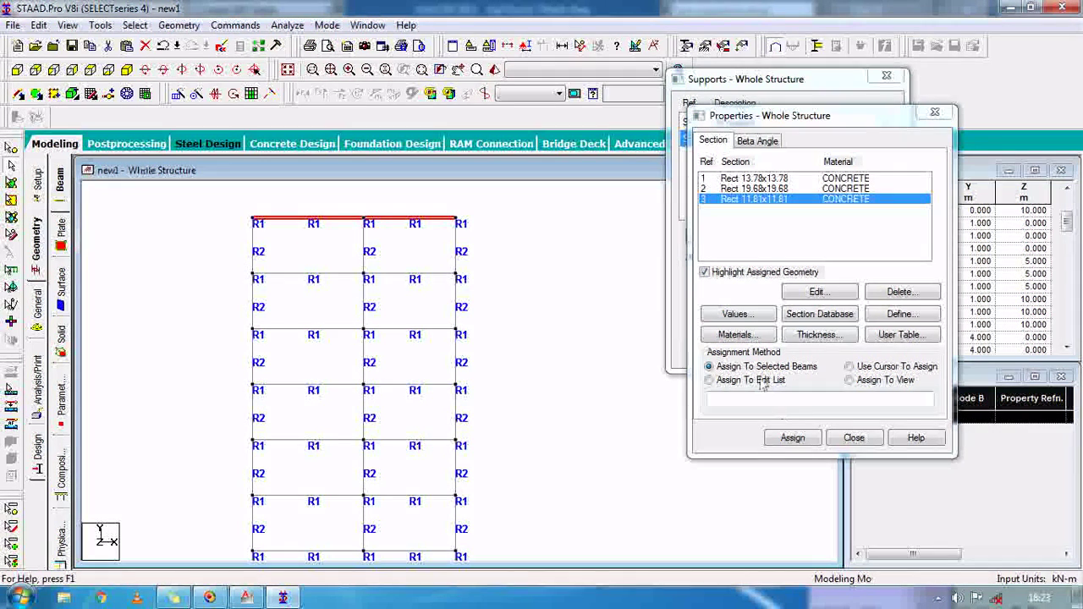
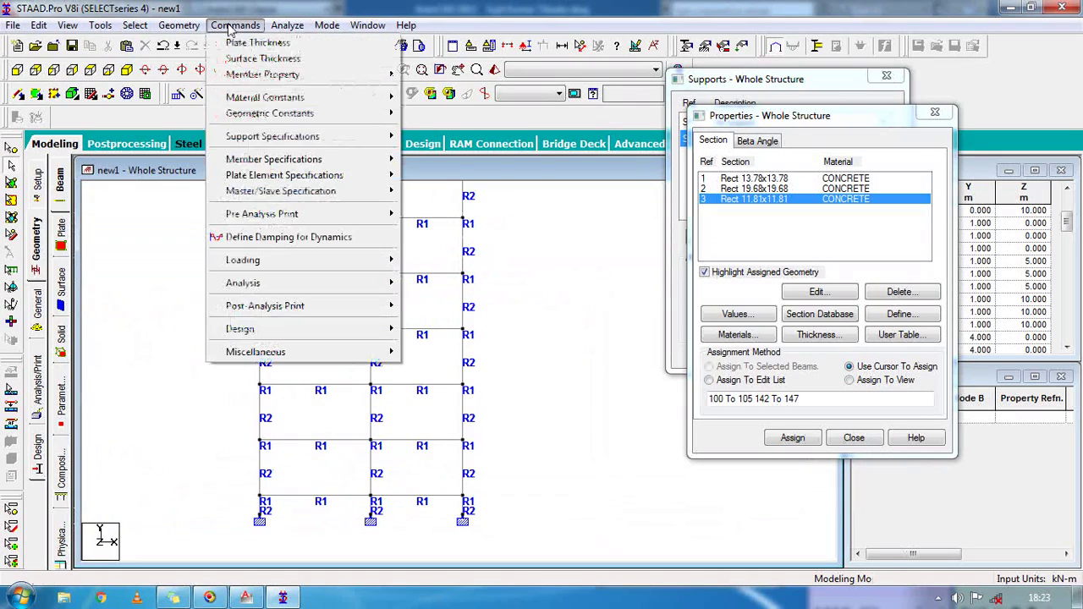
Create primary load case 1 with loading type Dead and the title "dead".
{"action": "mouse_move", "coordinate": [286, 147]}
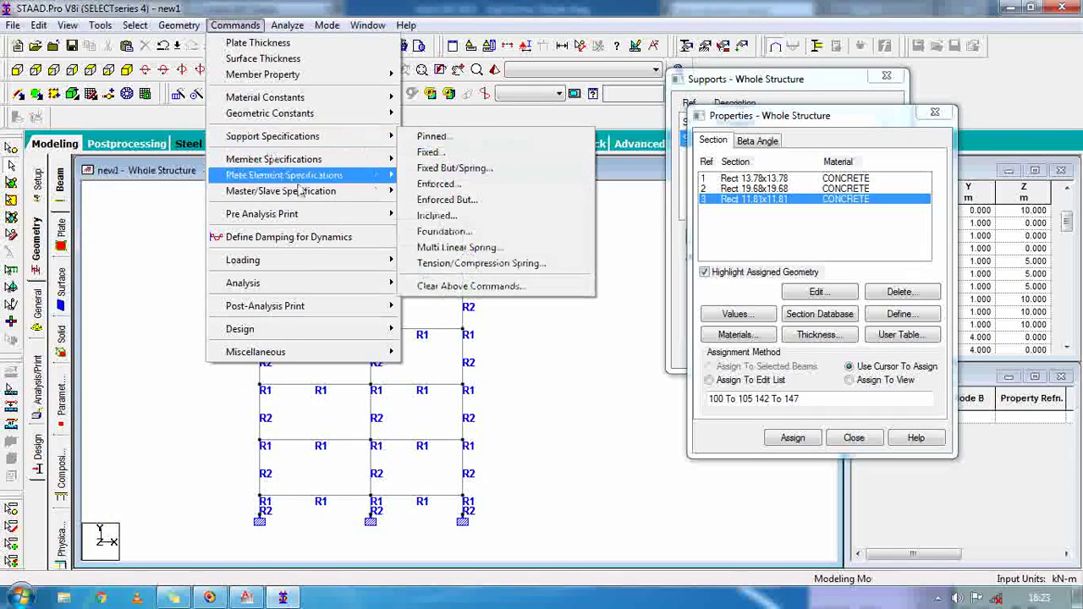
{"action": "mouse_move", "coordinate": [321, 269]}
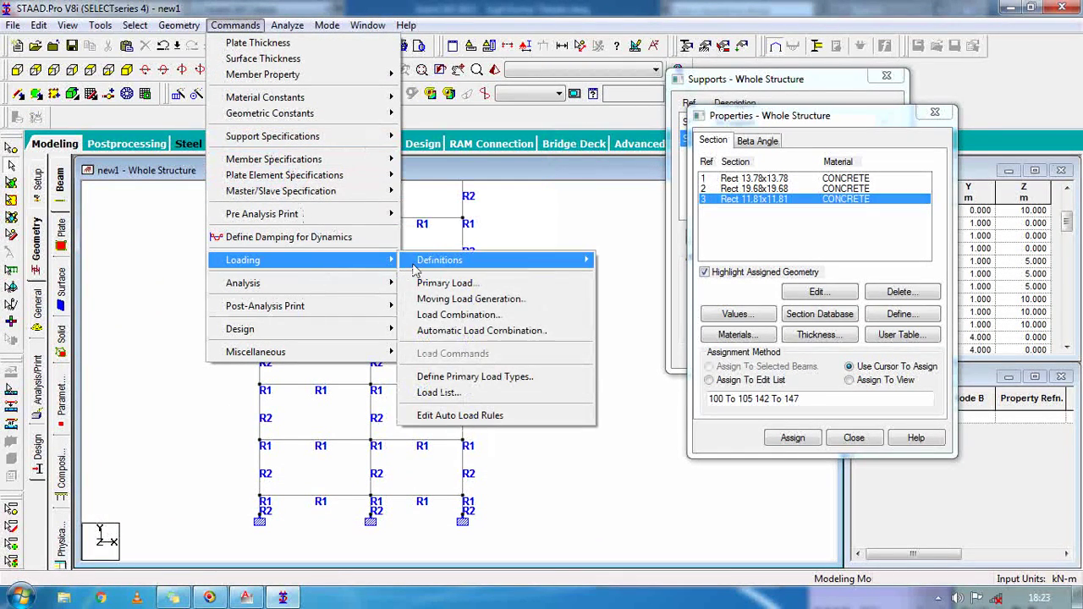
{"action": "left_click", "coordinate": [433, 283]}
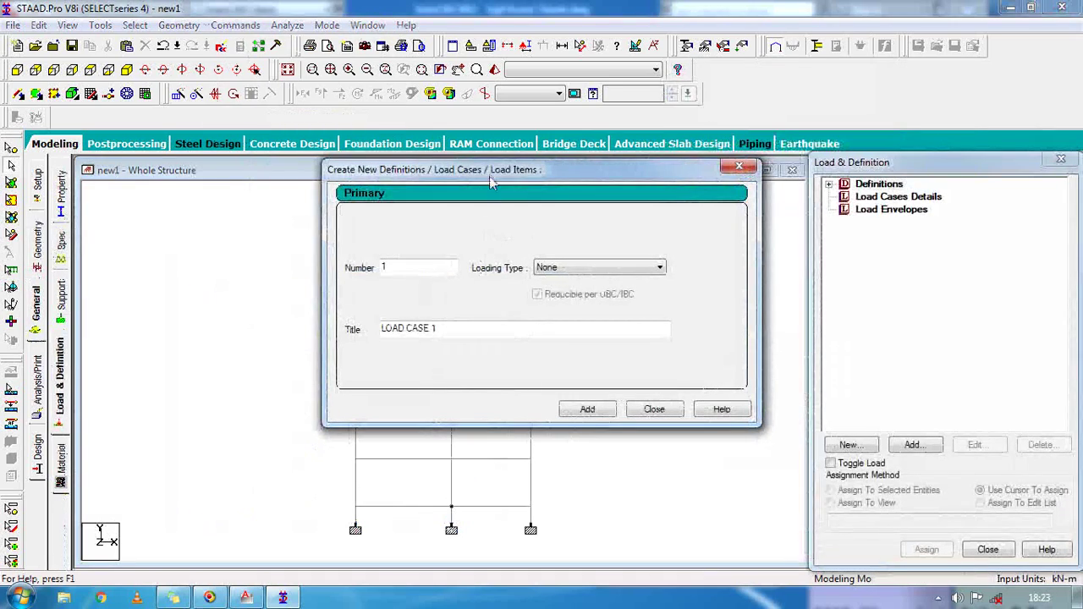
{"action": "left_click", "coordinate": [576, 271]}
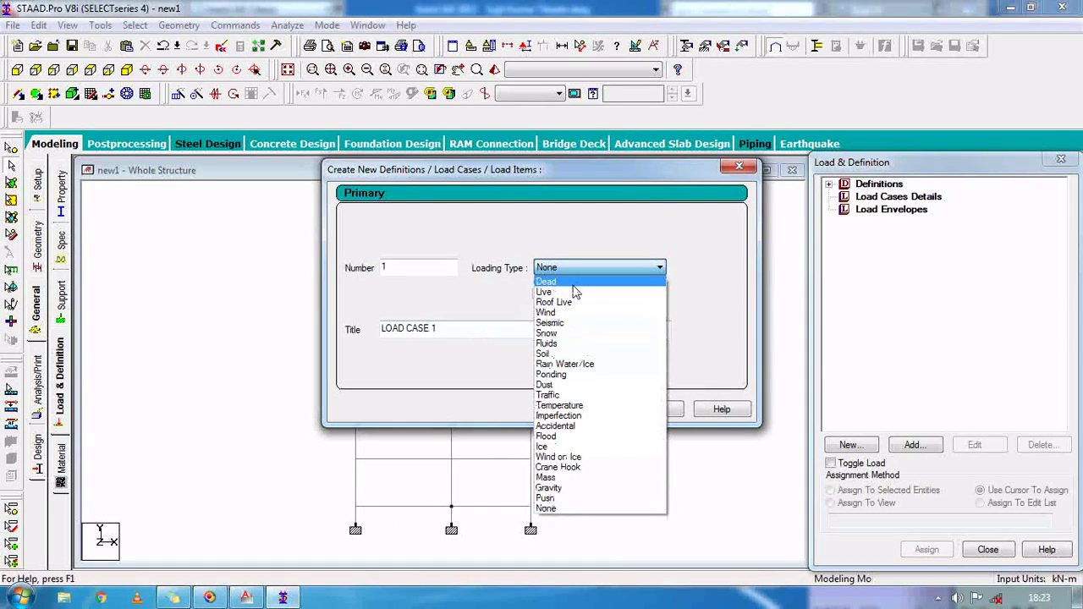
{"action": "left_click", "coordinate": [575, 283]}
{"action": "left_click_drag", "start_coordinate": [465, 332], "coordinate": [343, 336]}
{"action": "type", "text": "dea"}
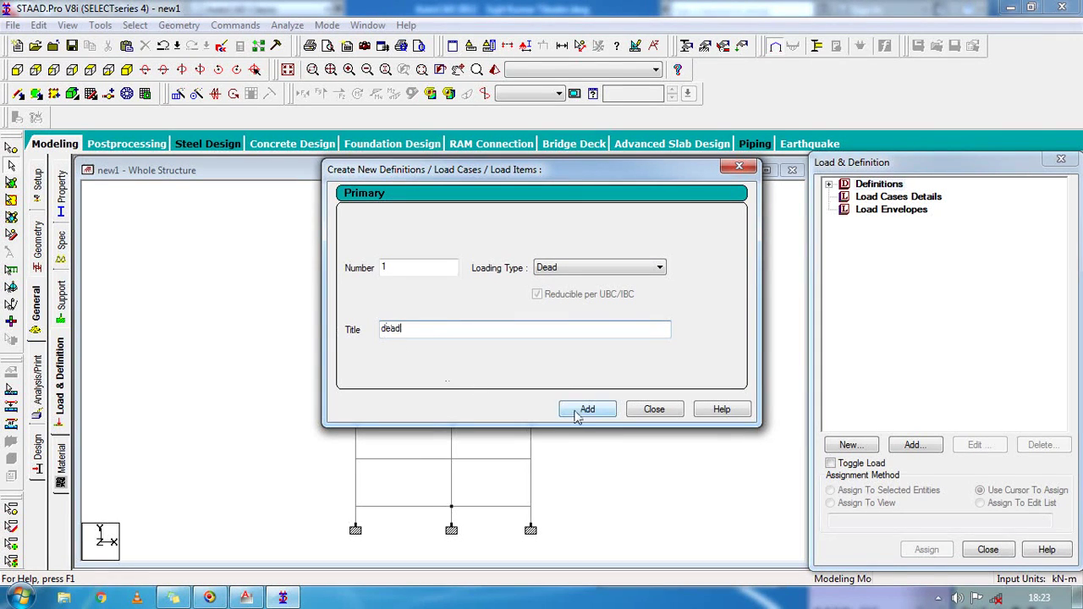
{"action": "type", "text": "d"}
{"action": "left_click", "coordinate": [575, 409]}
Create primary load case 2 with loading type Live and the title "live", and finish adding load cases.
{"action": "left_click", "coordinate": [564, 272]}
{"action": "left_click", "coordinate": [556, 292]}
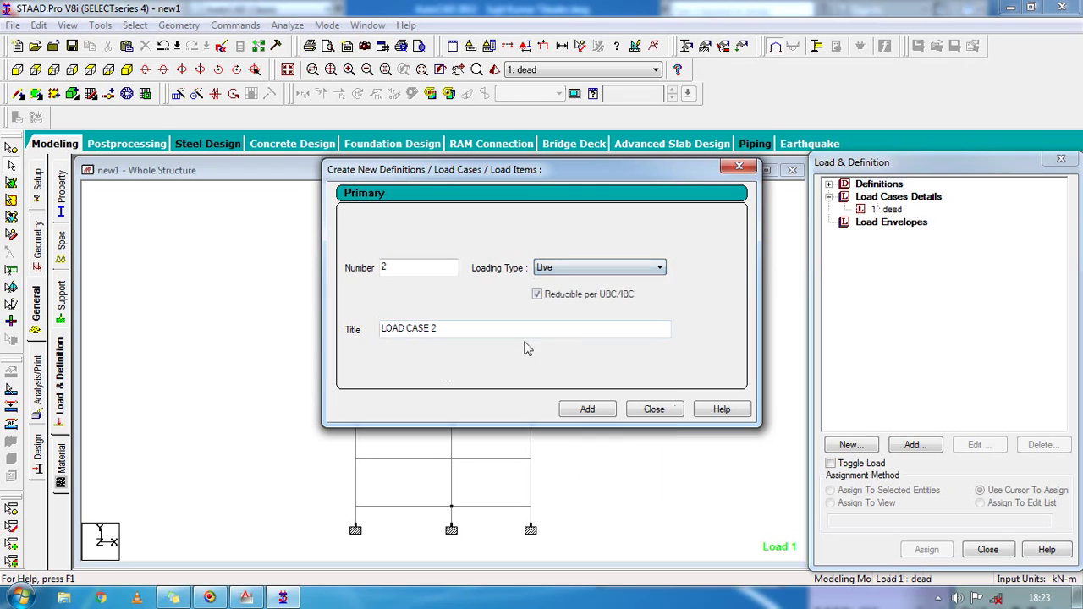
{"action": "left_click_drag", "start_coordinate": [526, 331], "coordinate": [298, 337]}
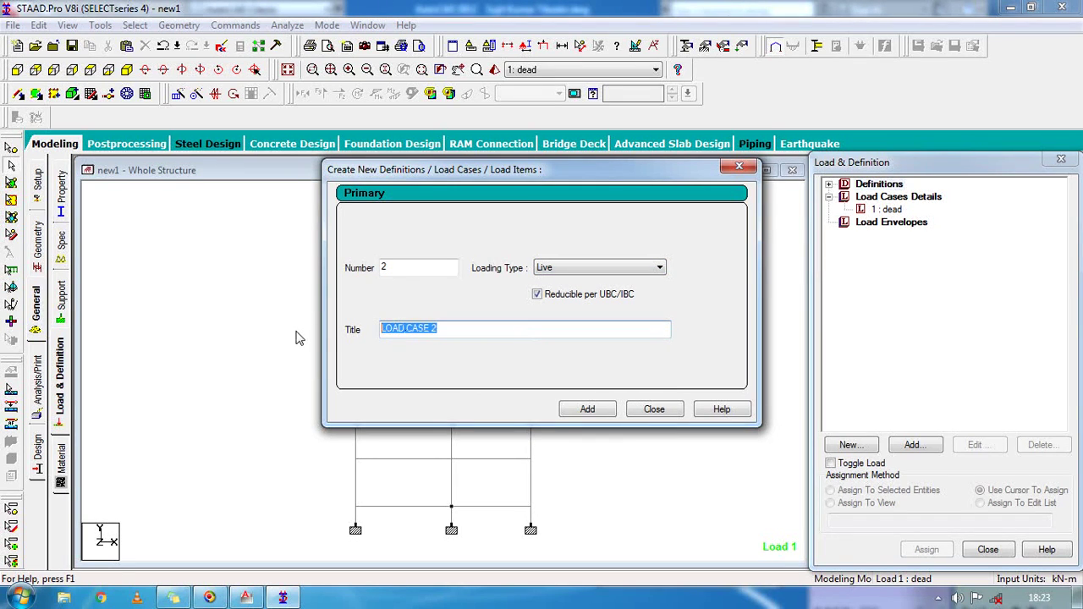
{"action": "type", "text": "live"}
{"action": "left_click", "coordinate": [561, 413]}
{"action": "left_click", "coordinate": [676, 413]}
Add a selfweight load in the Y direction with factor -1 to the dead load case.
{"action": "left_click", "coordinate": [888, 209]}
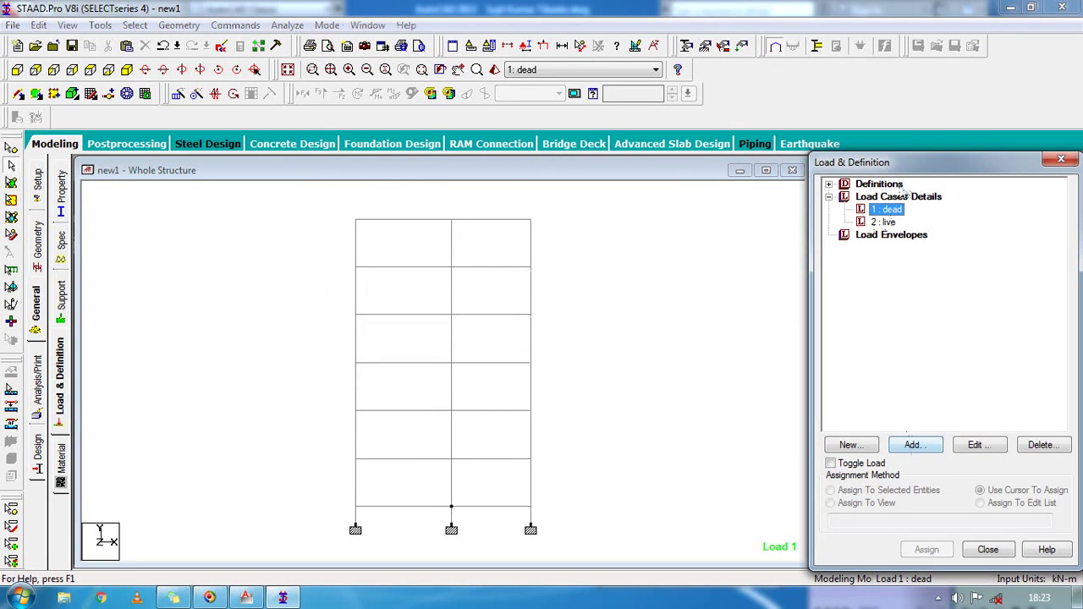
{"action": "left_click", "coordinate": [909, 445]}
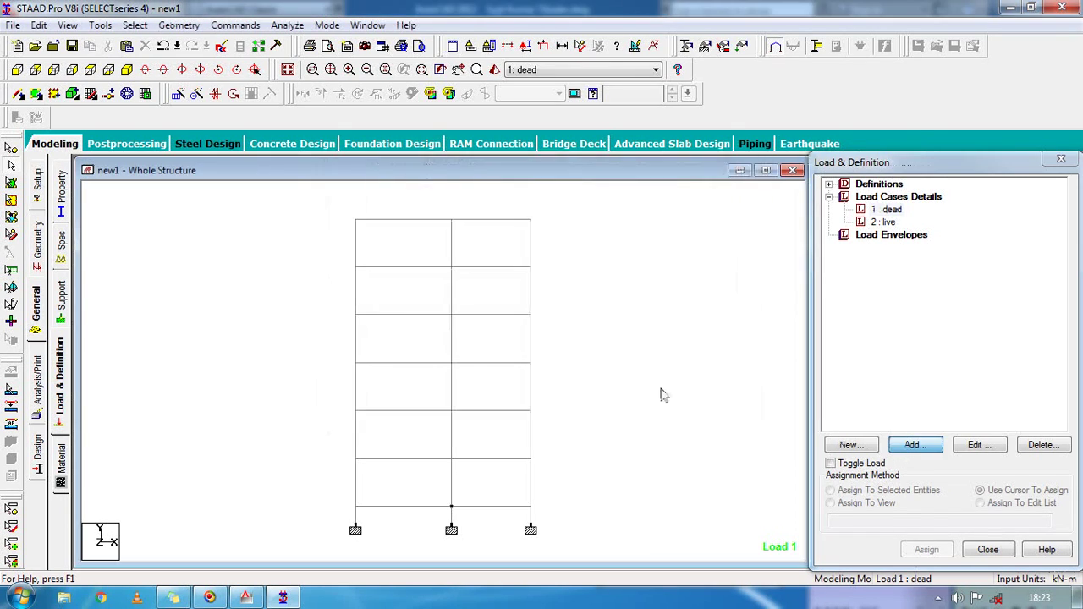
{"action": "double_click", "coordinate": [202, 66]}
{"action": "double_click", "coordinate": [201, 66]}
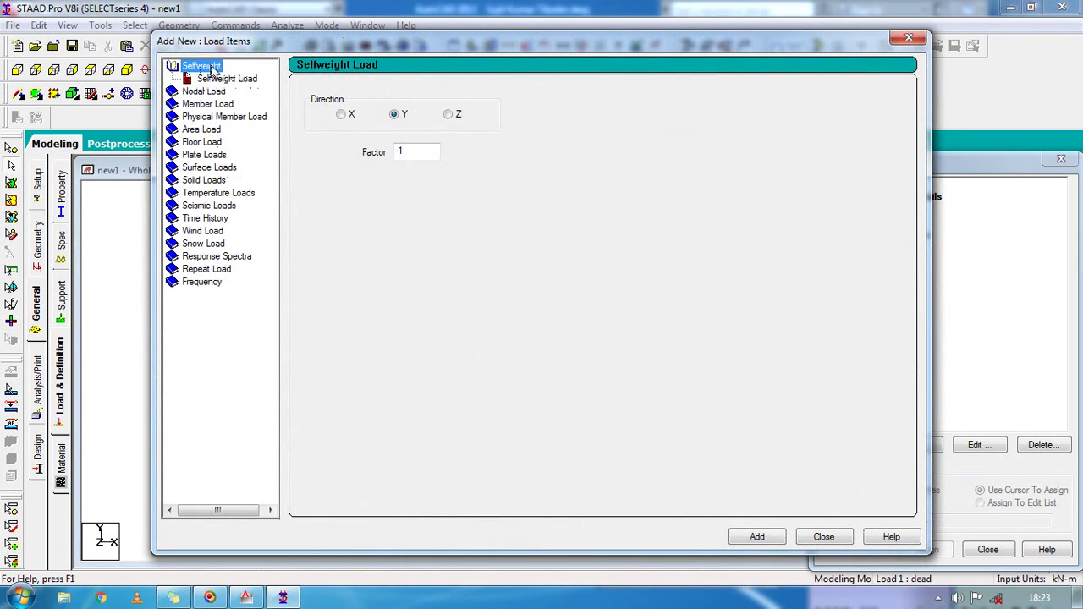
{"action": "left_click", "coordinate": [752, 537]}
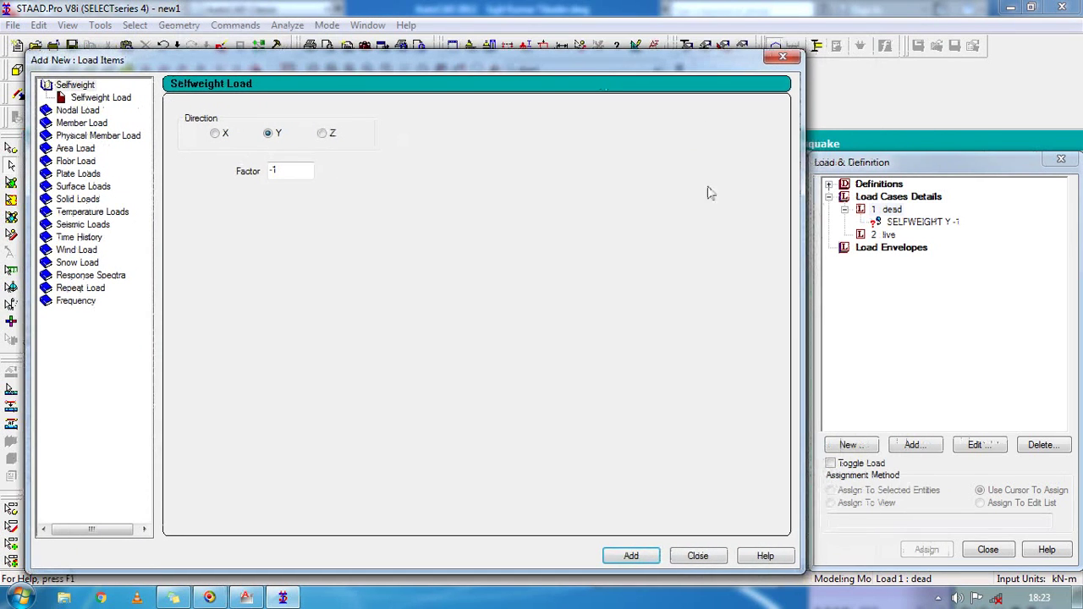
Add two uniform member forces of -16.5 kN/m and -3.1 kN/m in the GY direction to the dead load case.
{"action": "left_click", "coordinate": [91, 125]}
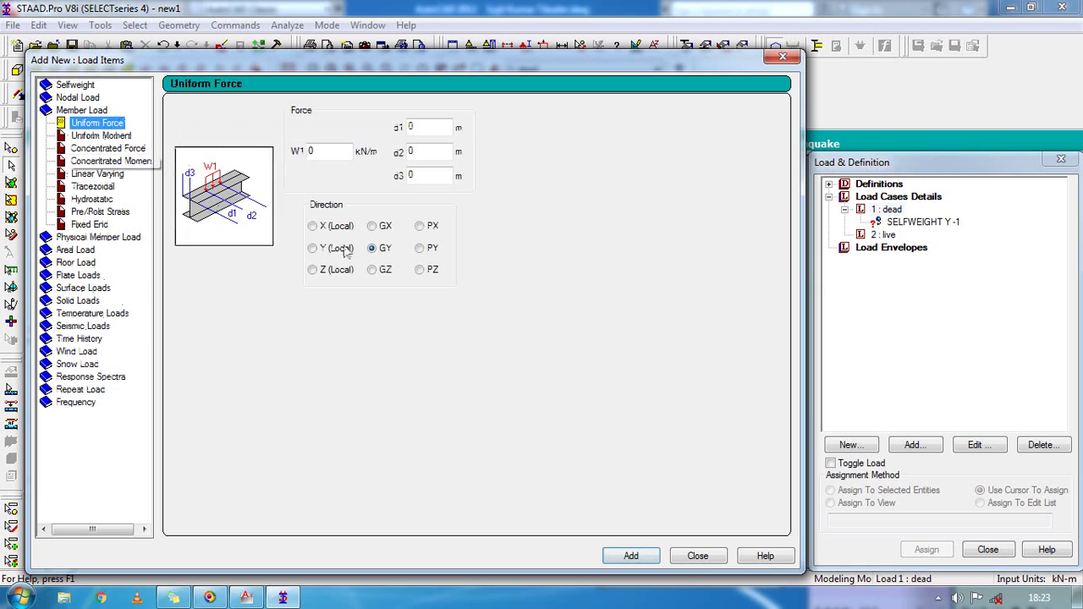
{"action": "double_click", "coordinate": [331, 160]}
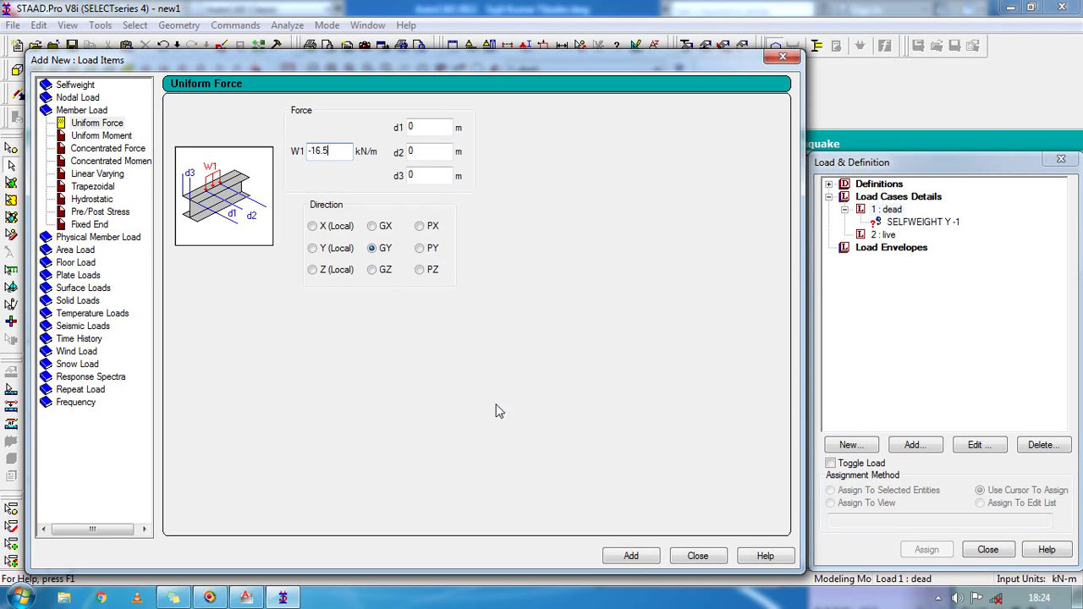
{"action": "left_click", "coordinate": [631, 556]}
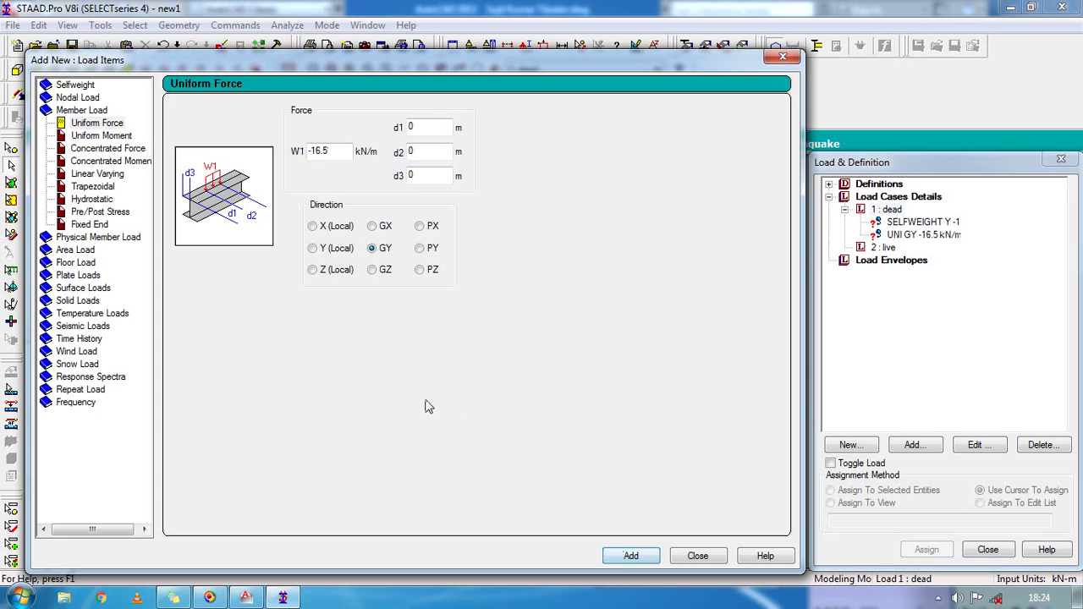
{"action": "double_click", "coordinate": [330, 160]}
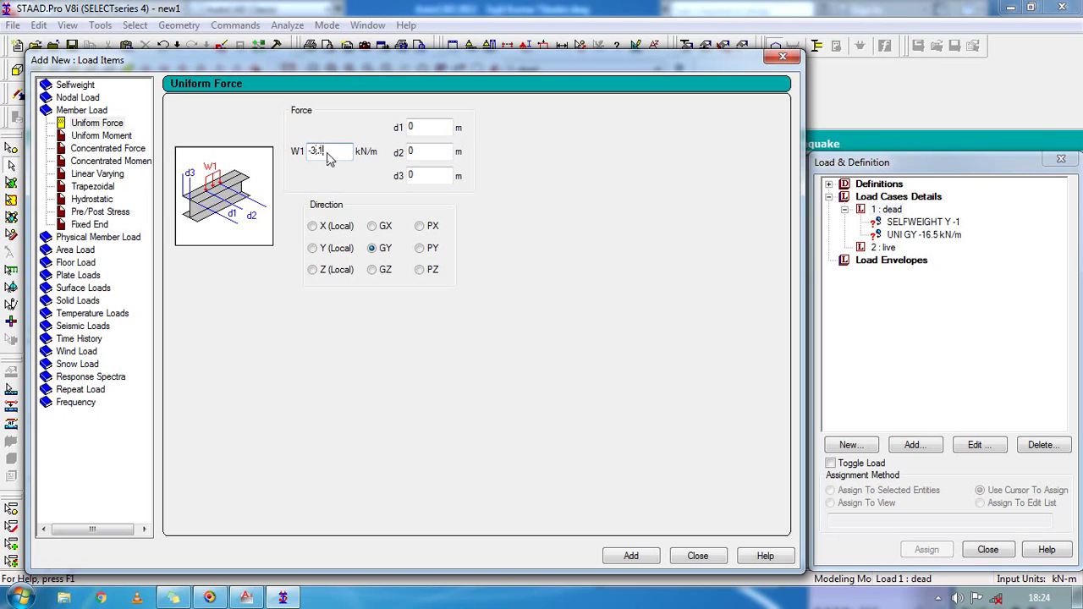
{"action": "left_click", "coordinate": [641, 556]}
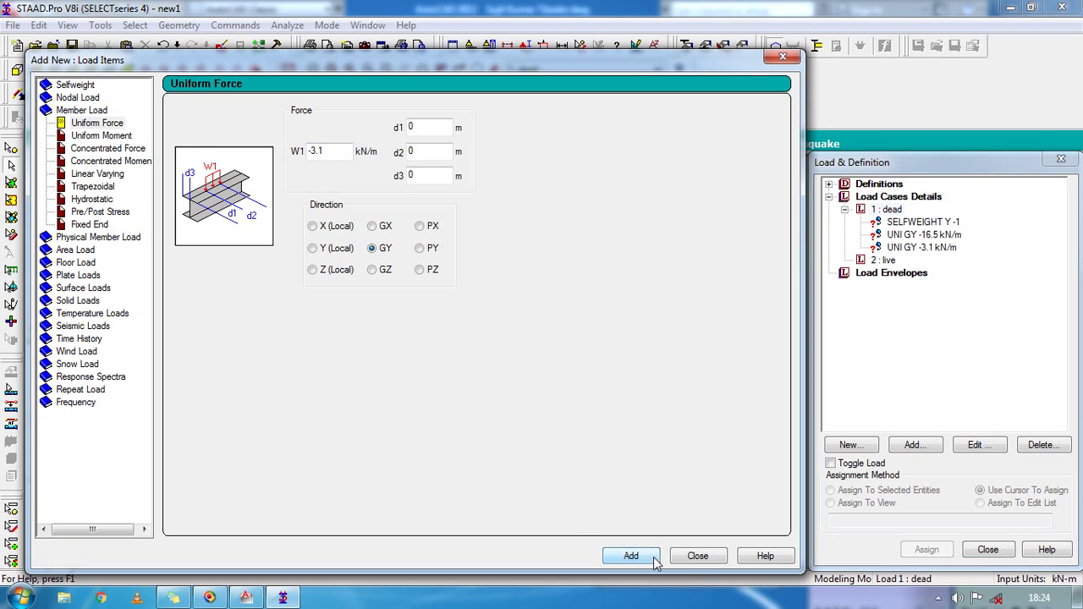
{"action": "left_click", "coordinate": [697, 556]}
Assign the selfweight load to the whole structure in view.
{"action": "left_click", "coordinate": [922, 222]}
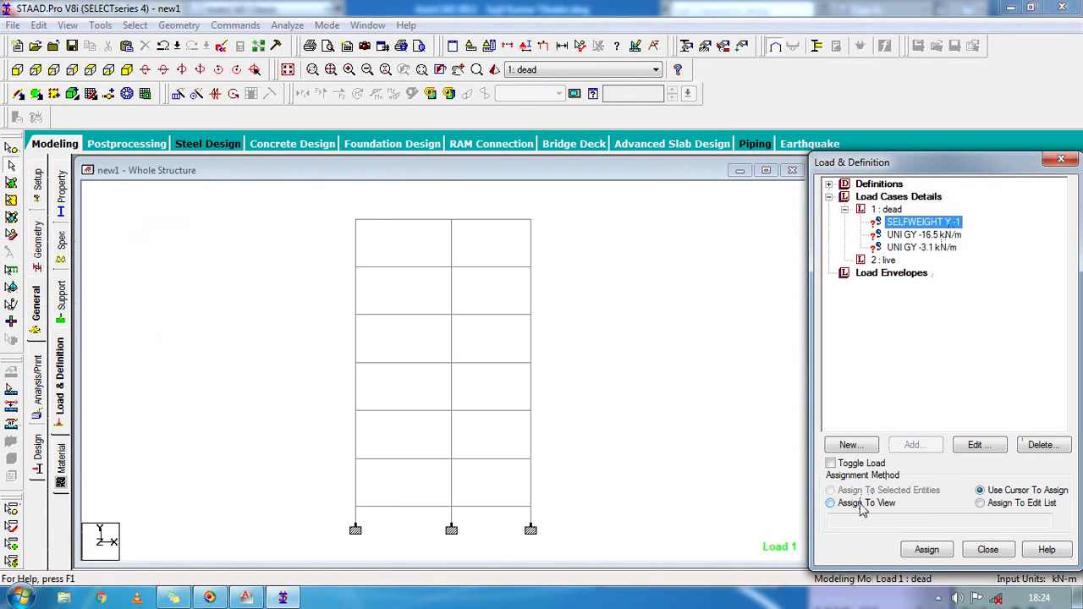
{"action": "left_click", "coordinate": [860, 505]}
{"action": "left_click", "coordinate": [926, 549]}
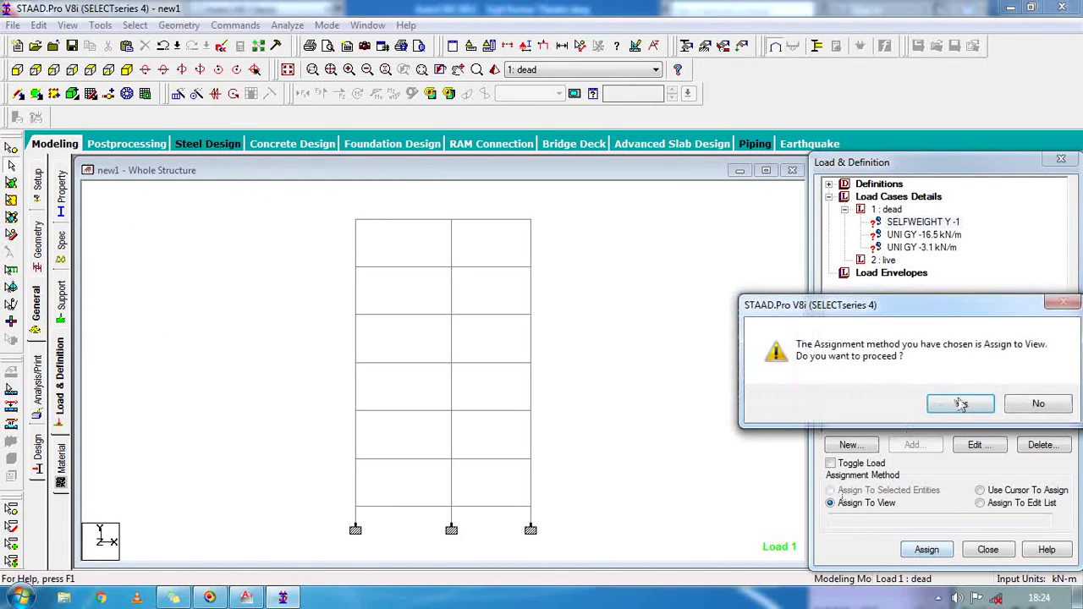
{"action": "left_click", "coordinate": [961, 404]}
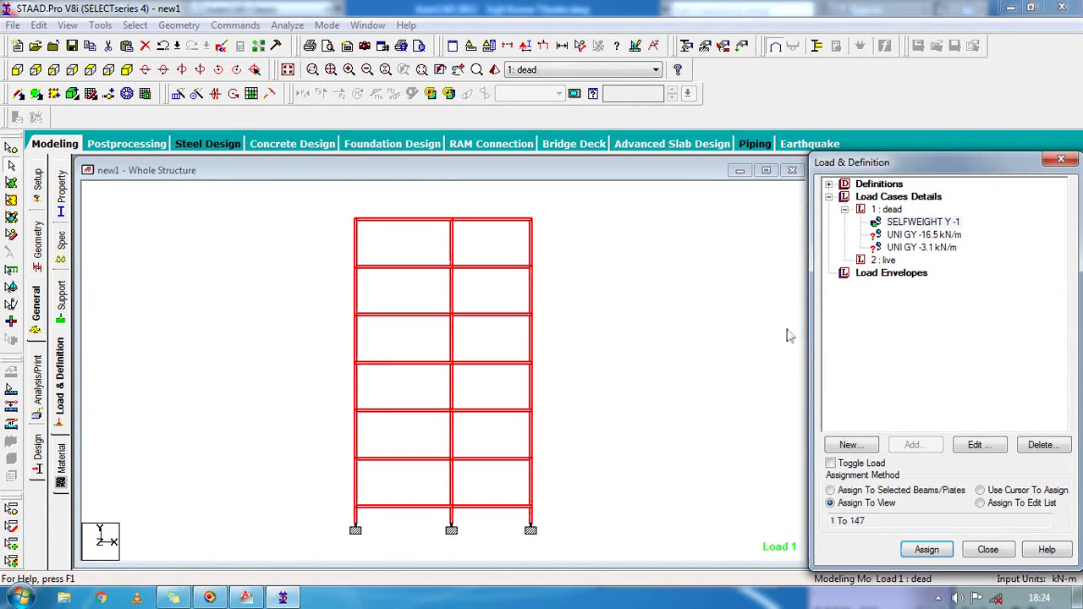
Assign the -16.5 kN/m uniform load to the beams of every level below the roof, selecting them in the front view.
{"action": "left_click", "coordinate": [930, 236]}
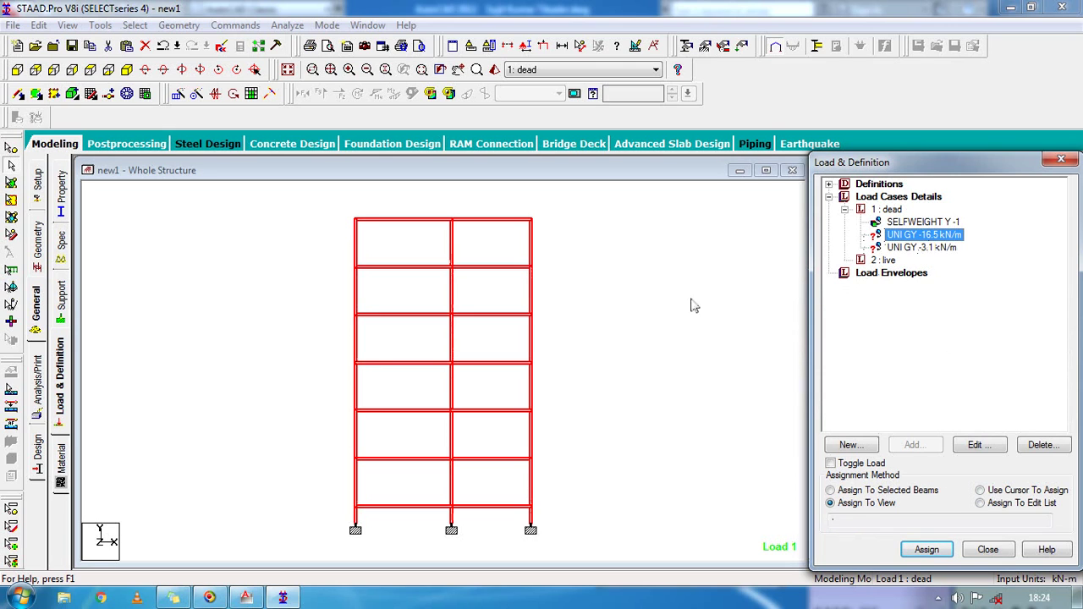
{"action": "left_click", "coordinate": [656, 290]}
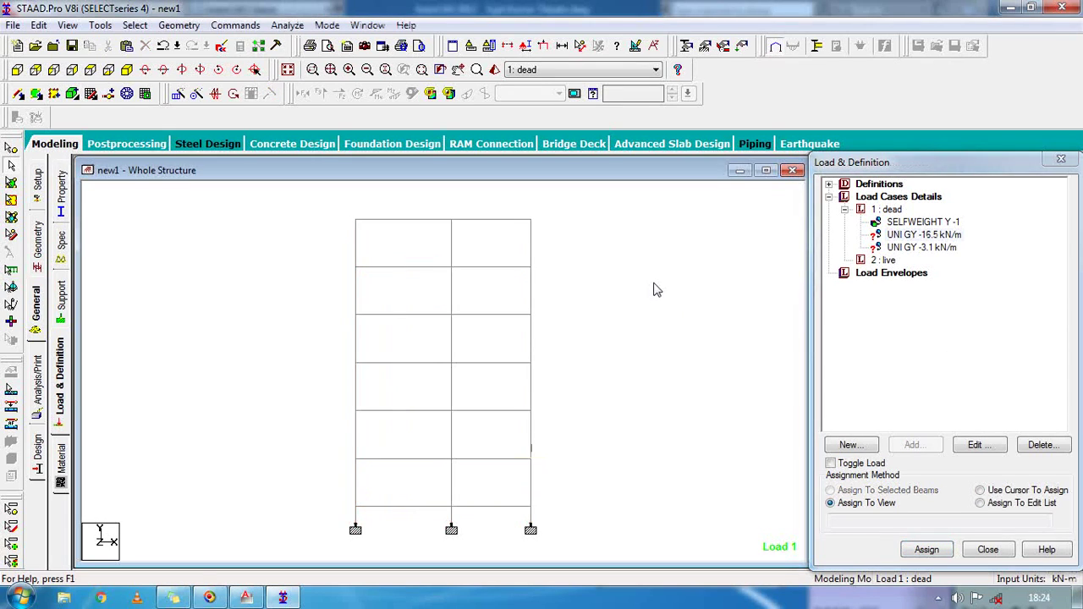
{"action": "left_click", "coordinate": [918, 236]}
{"action": "left_click", "coordinate": [11, 166]}
{"action": "left_click_drag", "start_coordinate": [558, 261], "coordinate": [280, 285]}
{"action": "left_click_drag", "start_coordinate": [556, 309], "coordinate": [259, 324]}
{"action": "left_click_drag", "start_coordinate": [598, 362], "coordinate": [293, 377]}
{"action": "left_click_drag", "start_coordinate": [598, 418], "coordinate": [295, 407]}
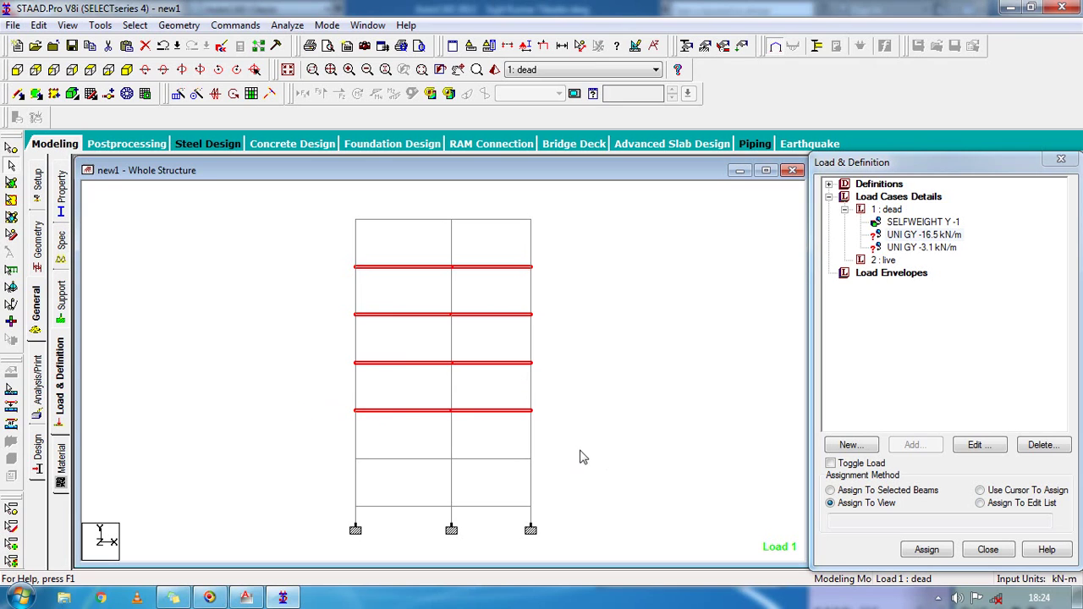
{"action": "left_click_drag", "start_coordinate": [347, 474], "coordinate": [347, 474]}
{"action": "left_click_drag", "start_coordinate": [548, 502], "coordinate": [276, 515]}
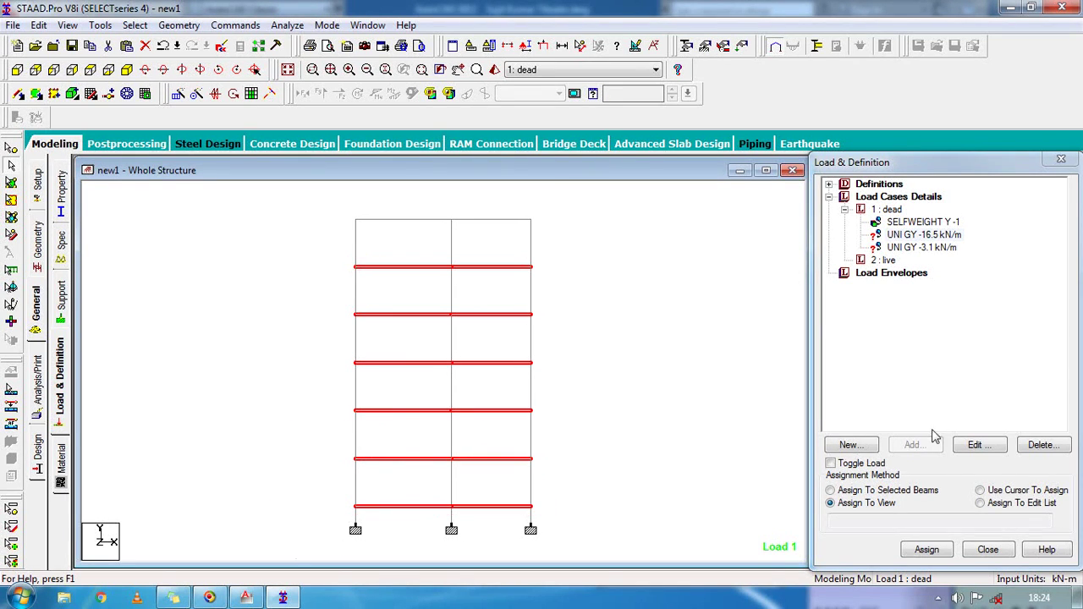
{"action": "left_click", "coordinate": [125, 71]}
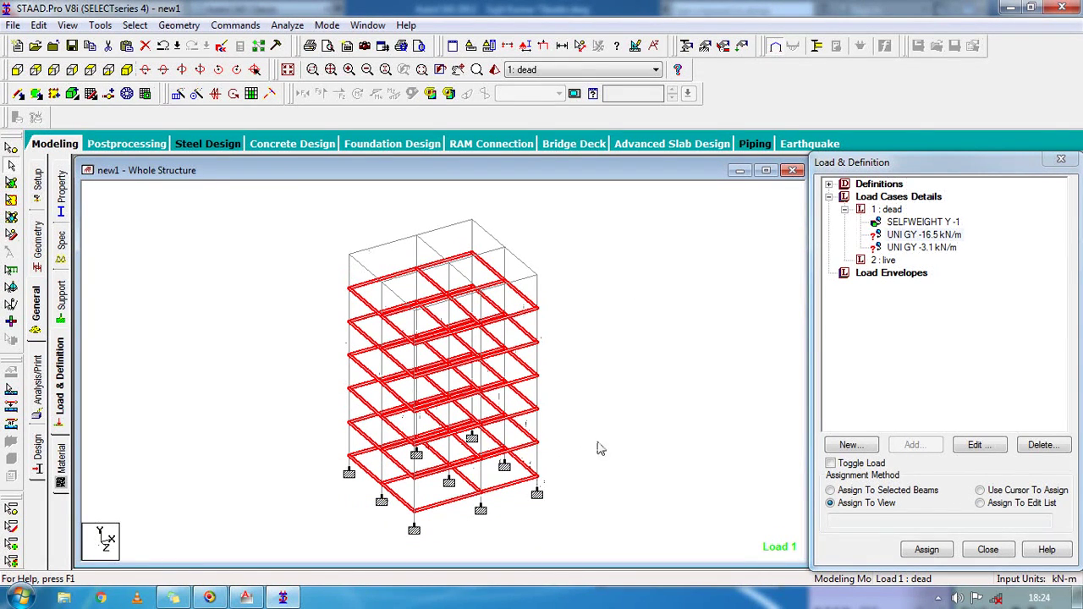
{"action": "left_click", "coordinate": [881, 491]}
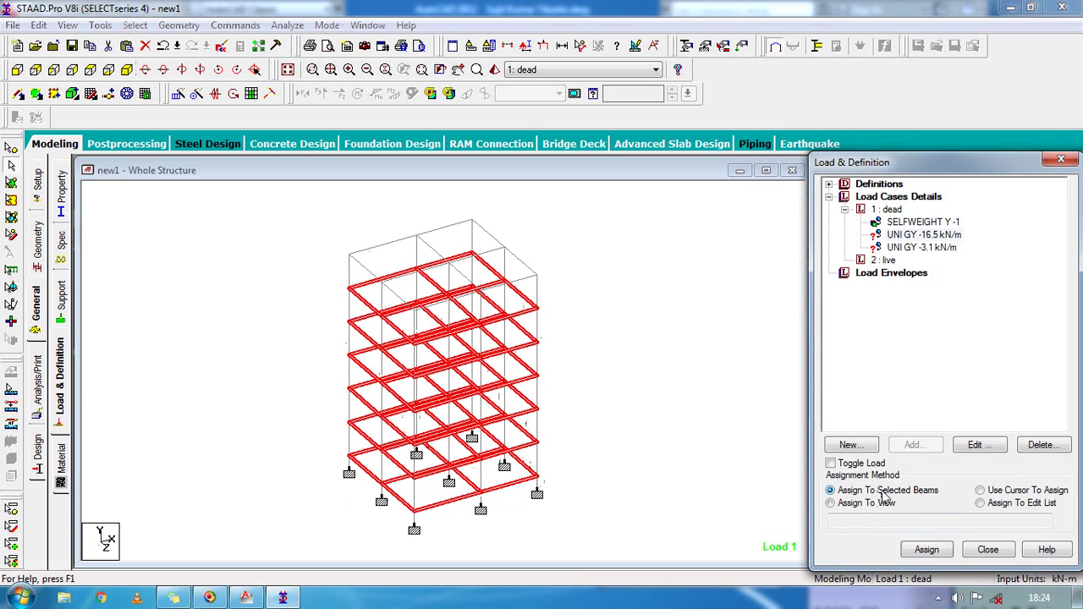
{"action": "left_click", "coordinate": [927, 549]}
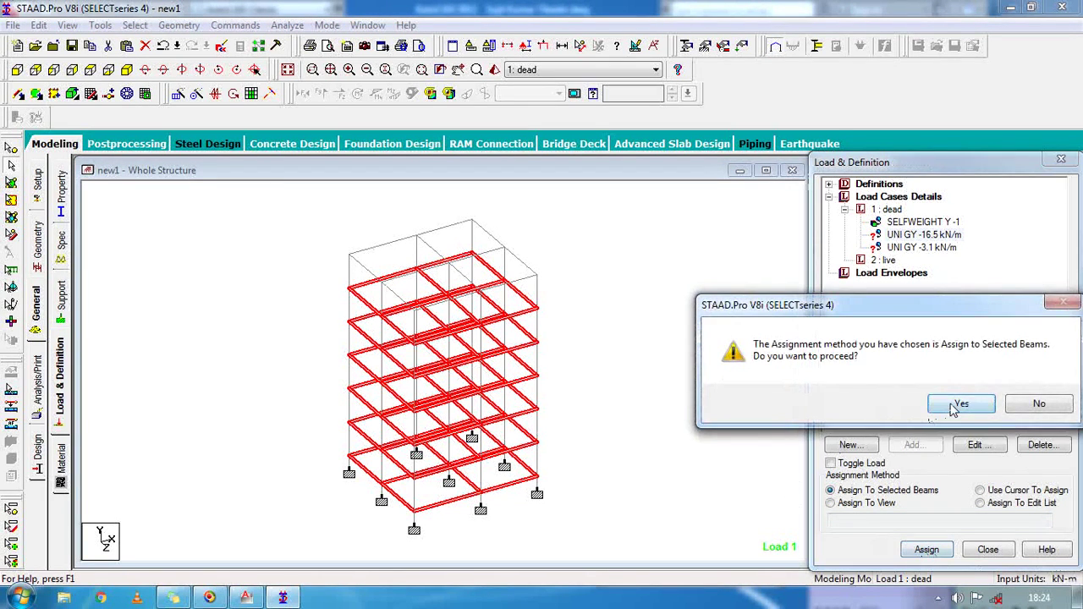
{"action": "left_click", "coordinate": [959, 404]}
Assign the -3.1 kN/m uniform load to the roof-level beams, selecting them in the front view.
{"action": "left_click", "coordinate": [890, 248]}
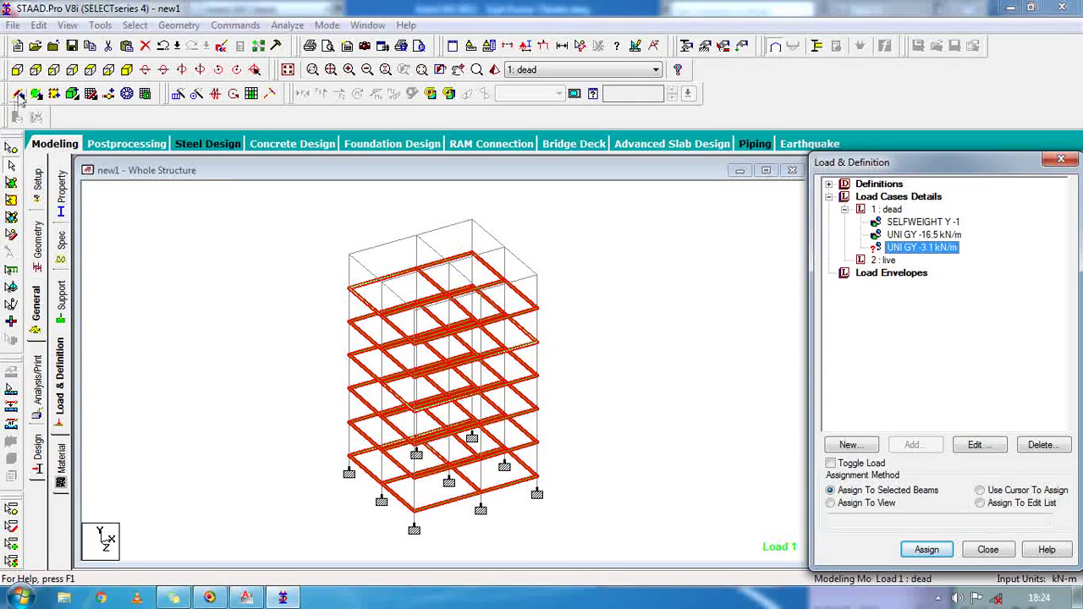
{"action": "left_click", "coordinate": [17, 69]}
{"action": "left_click", "coordinate": [533, 218]}
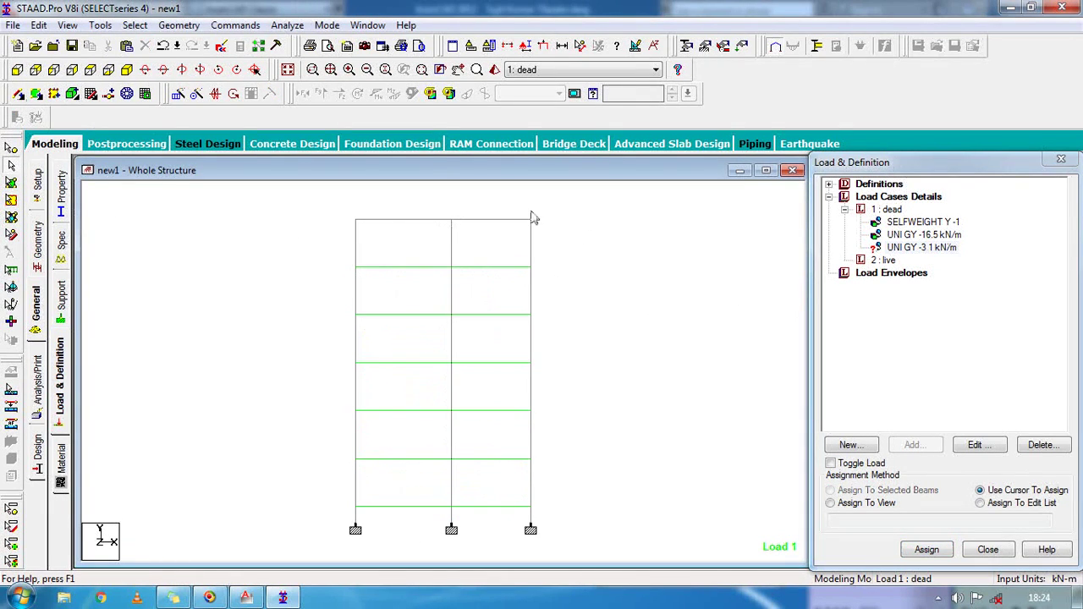
{"action": "left_click", "coordinate": [943, 248]}
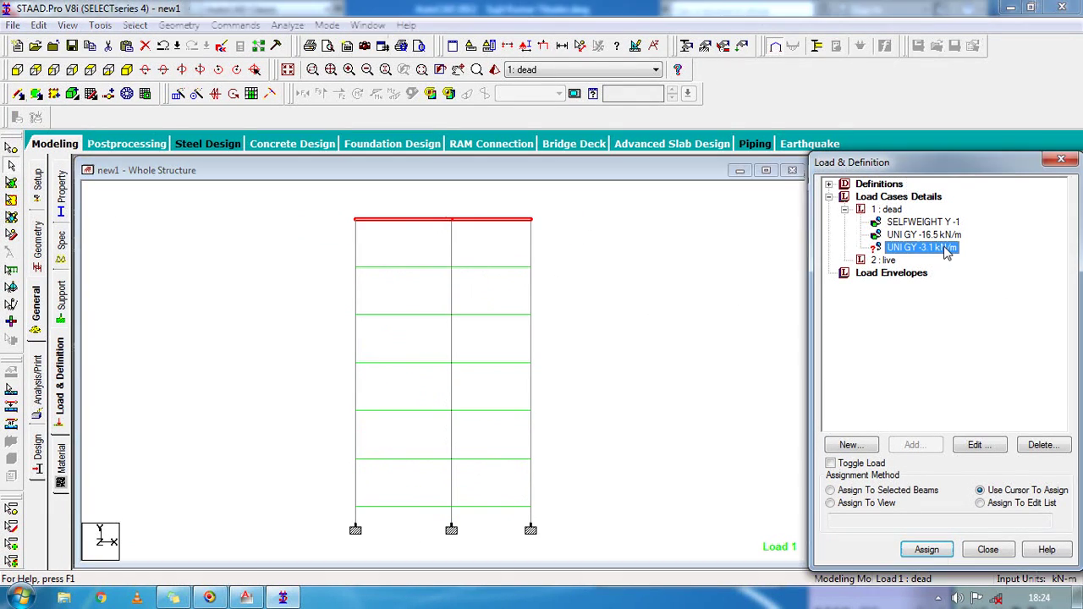
{"action": "left_click", "coordinate": [927, 546]}
{"action": "left_click", "coordinate": [927, 549]}
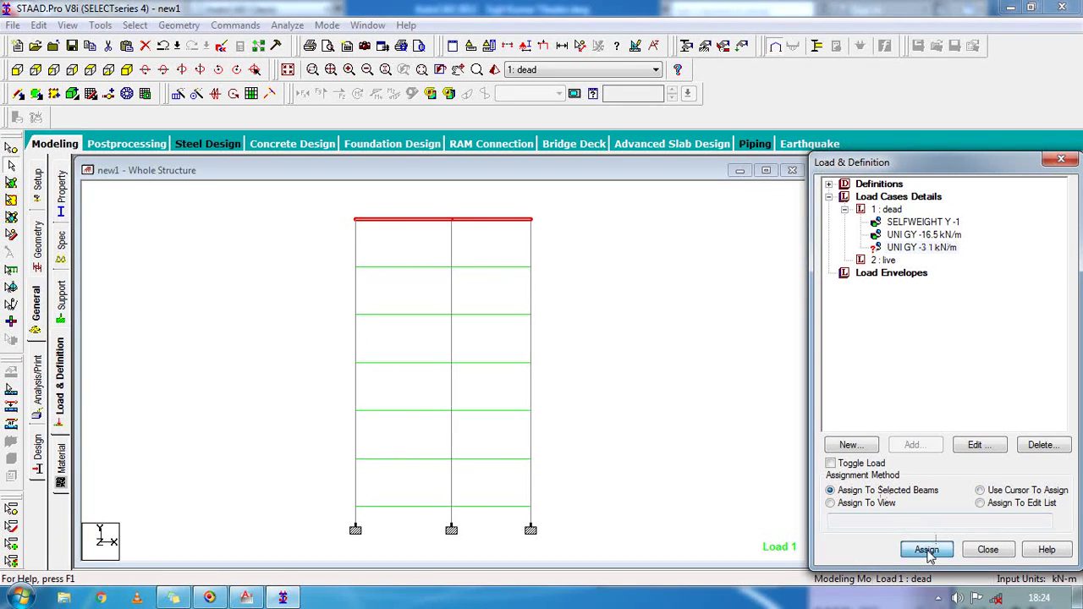
{"action": "left_click", "coordinate": [961, 404]}
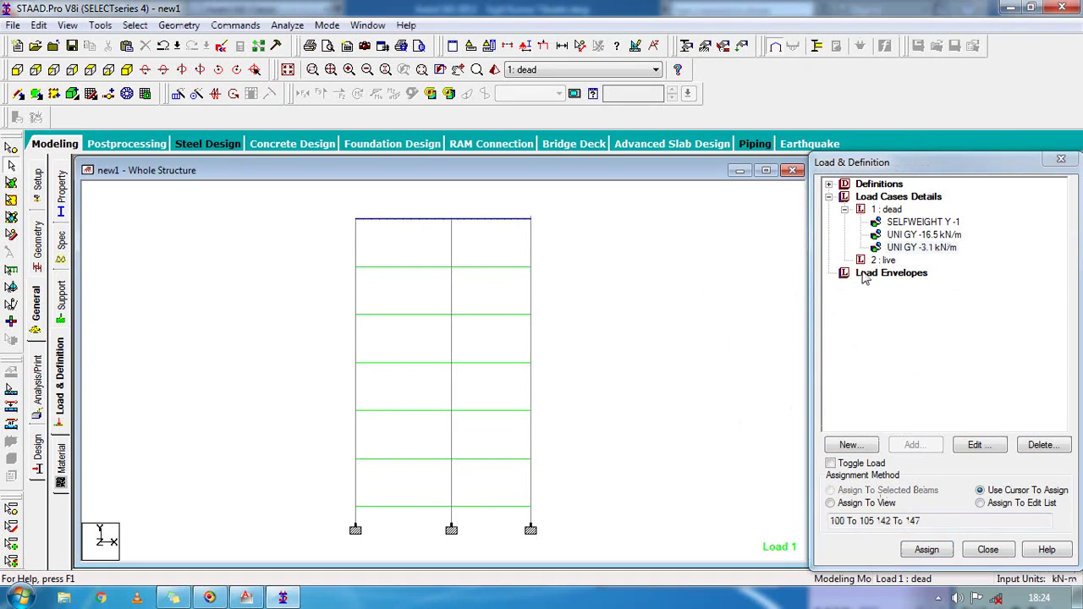
Start a floor load for the live load case, defined by Y range, with a pressure of -2 kN/m2 in Global Y.
{"action": "left_click", "coordinate": [885, 260]}
{"action": "left_click", "coordinate": [923, 447]}
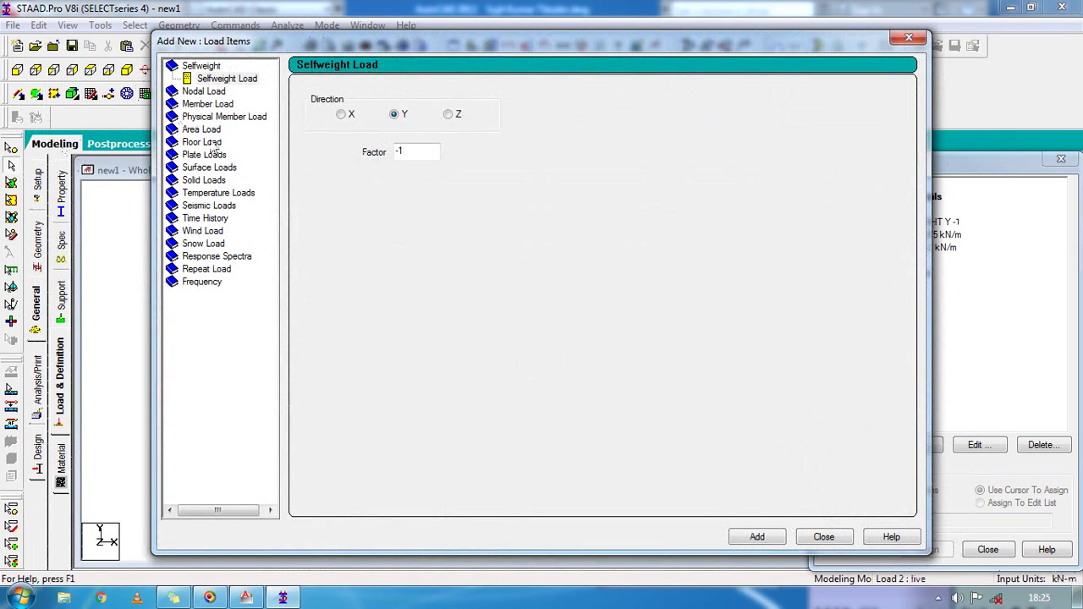
{"action": "left_click", "coordinate": [212, 141]}
{"action": "left_click", "coordinate": [375, 169]}
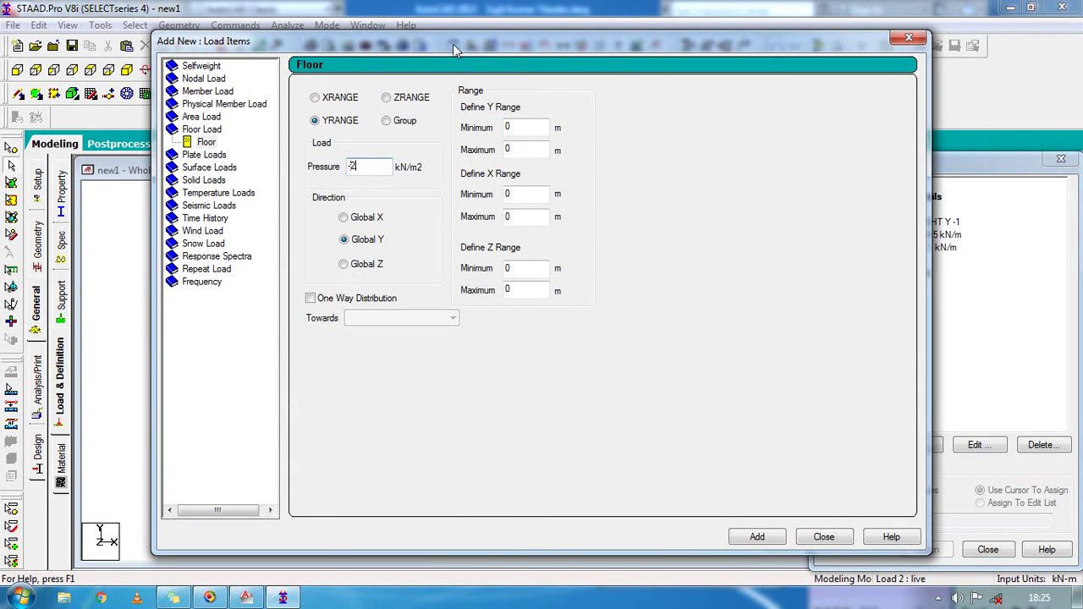
Measure the heights of the two lowest column segments and set the floor load's minimum Y range to 1 m.
{"action": "left_click_drag", "start_coordinate": [372, 44], "coordinate": [647, 76]}
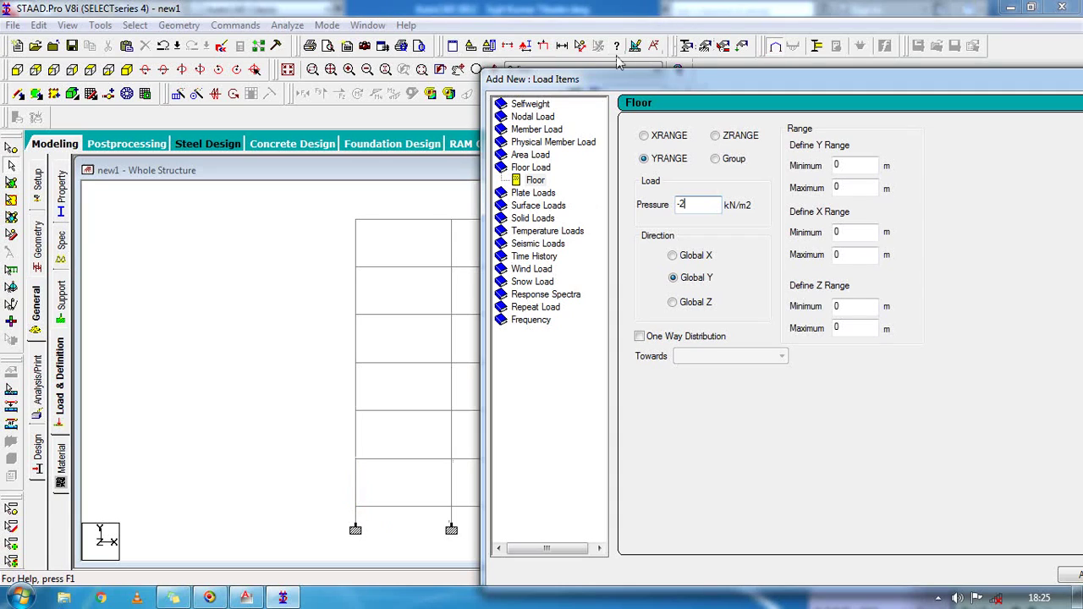
{"action": "left_click", "coordinate": [581, 47]}
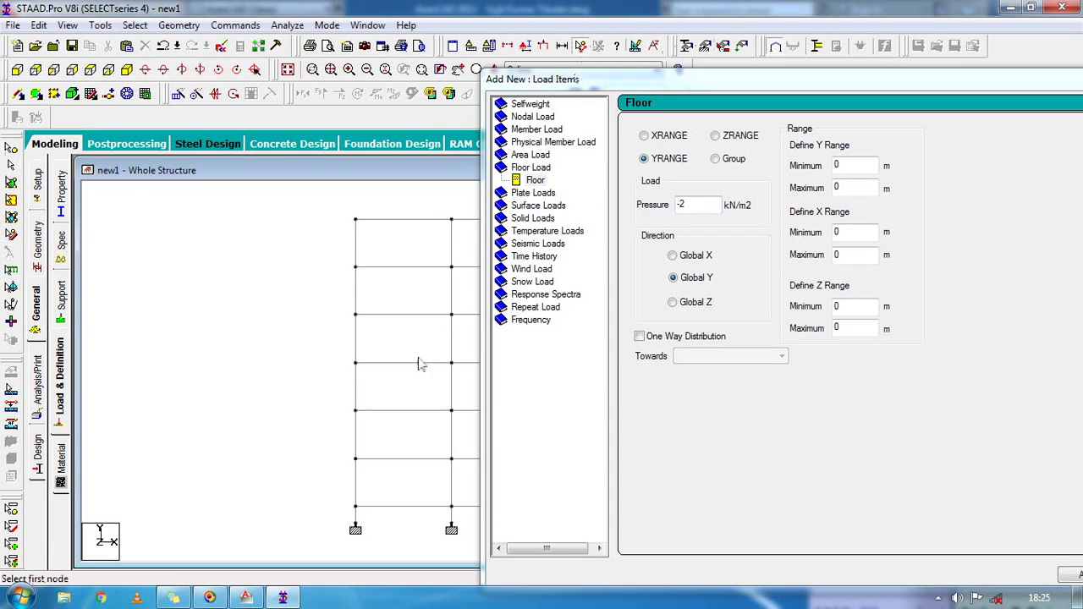
{"action": "left_click", "coordinate": [355, 525]}
{"action": "left_click", "coordinate": [356, 507]}
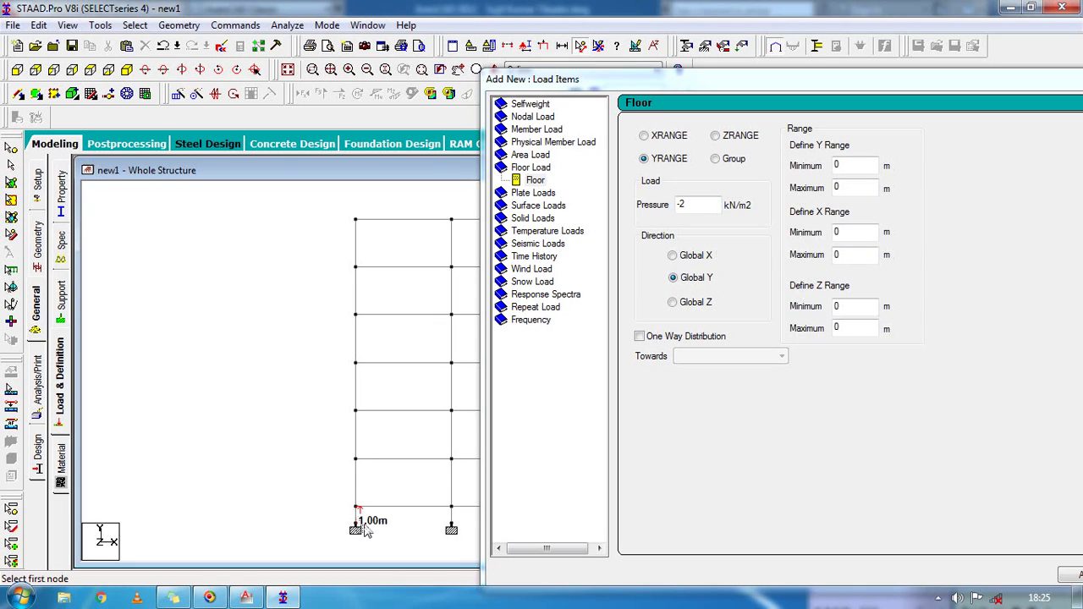
{"action": "left_click", "coordinate": [355, 507]}
{"action": "left_click", "coordinate": [356, 459]}
{"action": "double_click", "coordinate": [853, 168]}
{"action": "type", "text": "1"}
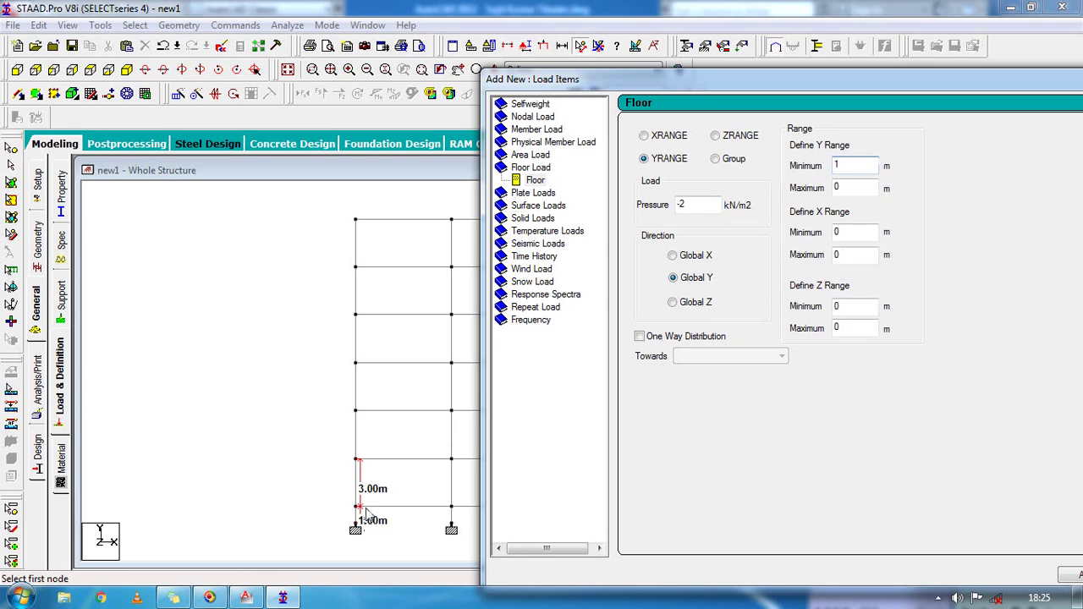
Measure the frame's full height, set the maximum Y range to 19 m and add the floor load to the live case.
{"action": "left_click", "coordinate": [356, 220]}
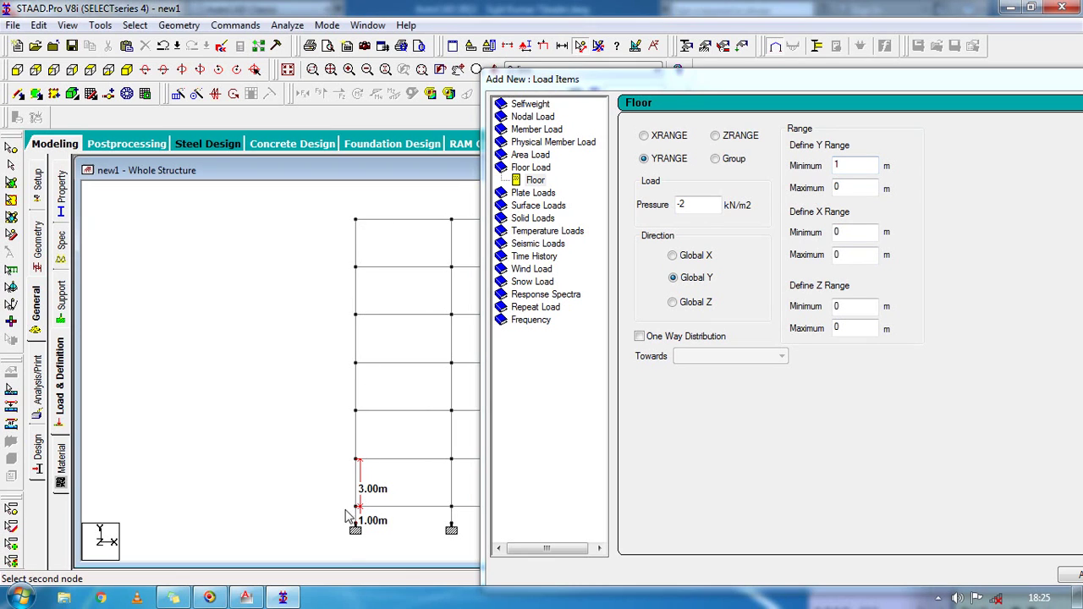
{"action": "left_click", "coordinate": [354, 525]}
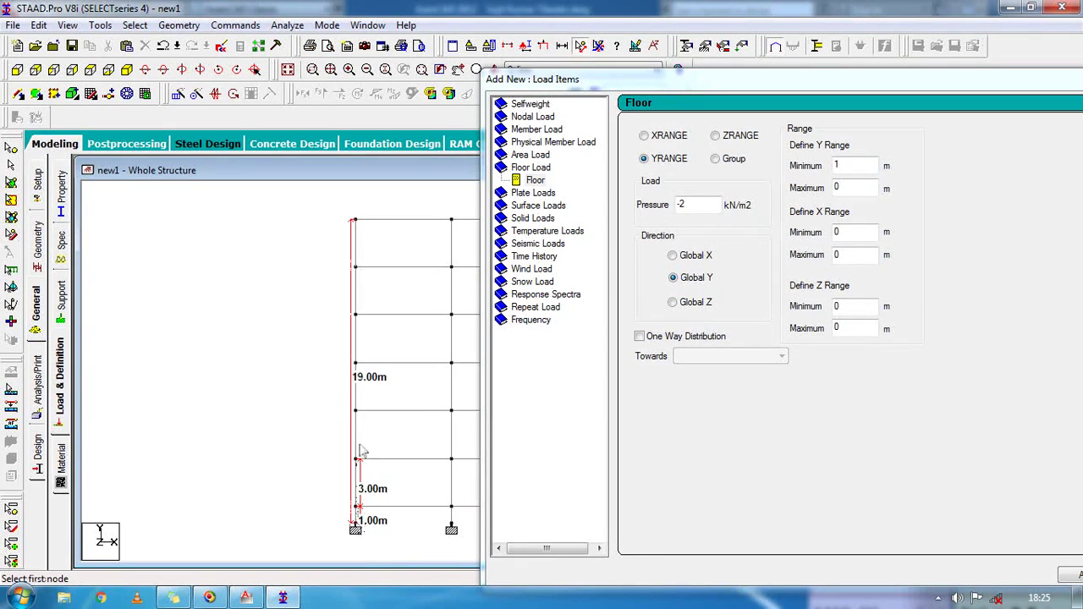
{"action": "double_click", "coordinate": [862, 190]}
{"action": "type", "text": "19"}
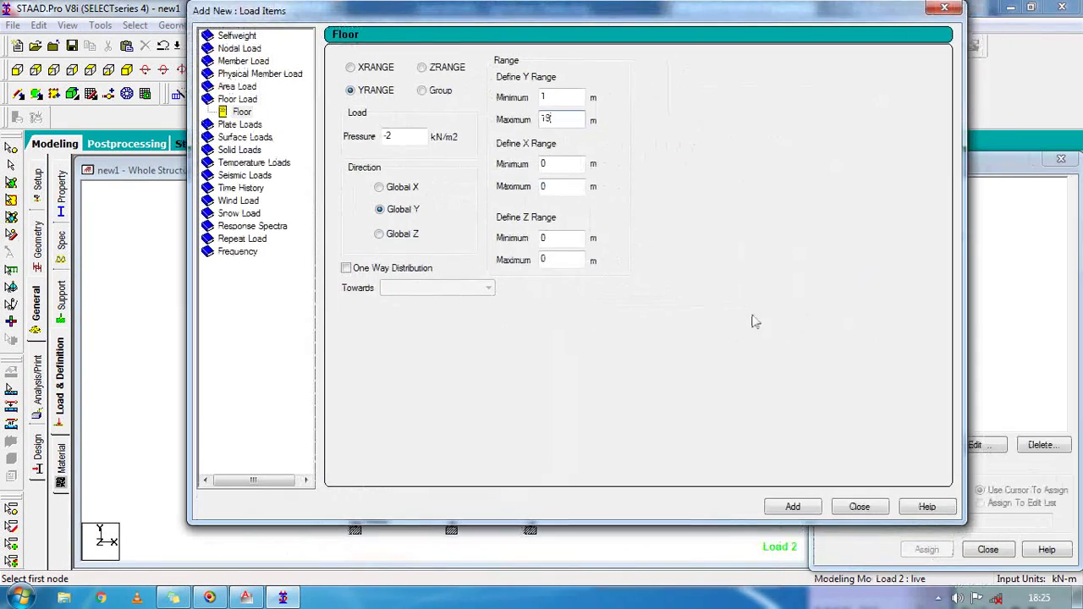
{"action": "left_click", "coordinate": [792, 507]}
{"action": "left_click", "coordinate": [859, 507]}
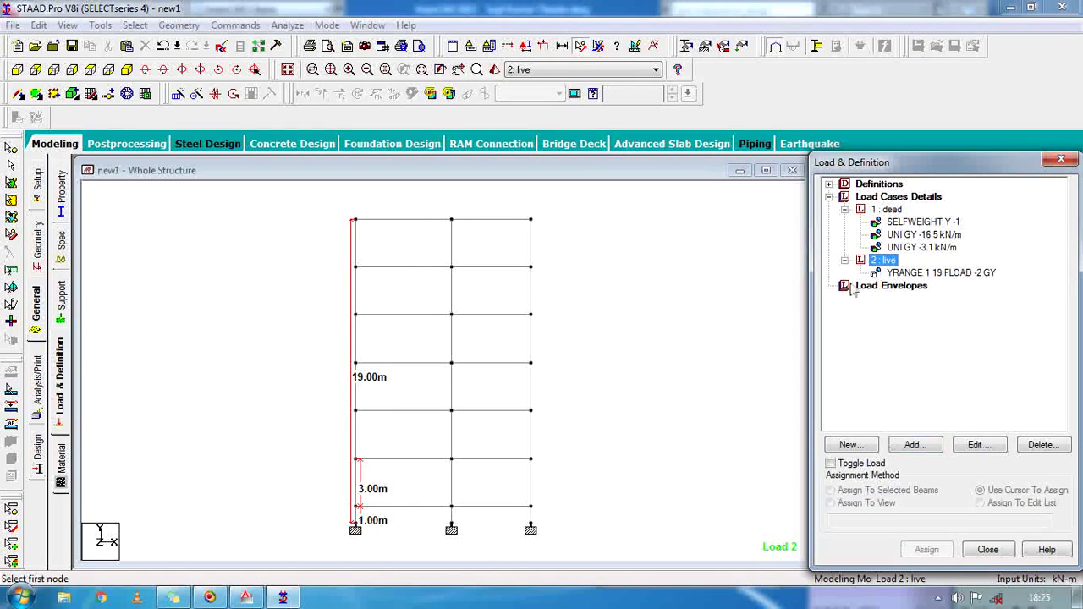
{"action": "left_click", "coordinate": [930, 274]}
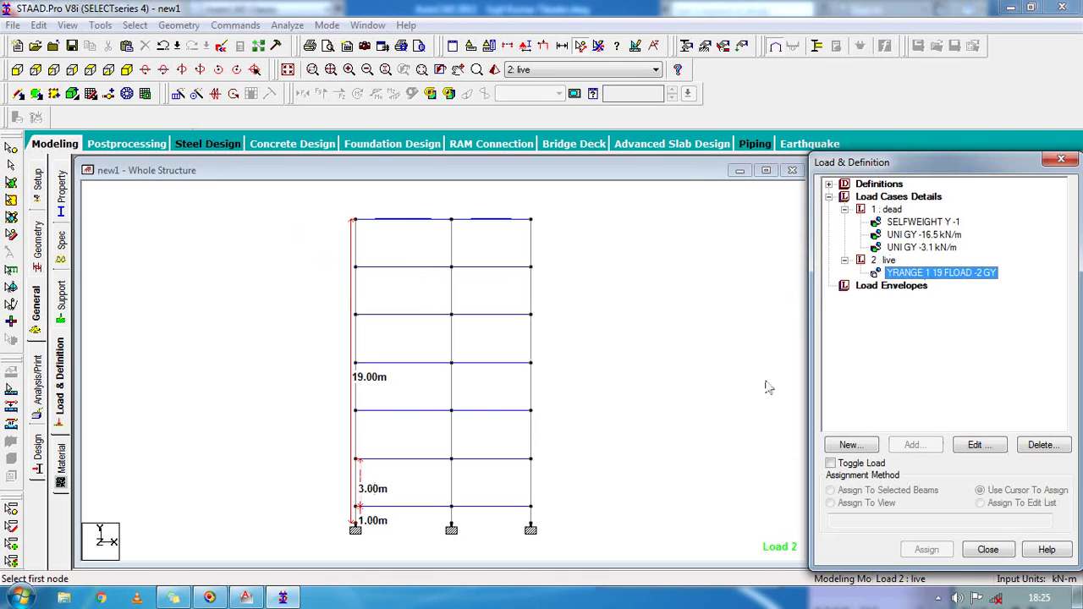
Add a floor load of -5.6 kN/m2 over the Y range 1 to 19 m to the dead load case, declining the auto save.
{"action": "left_click", "coordinate": [891, 210]}
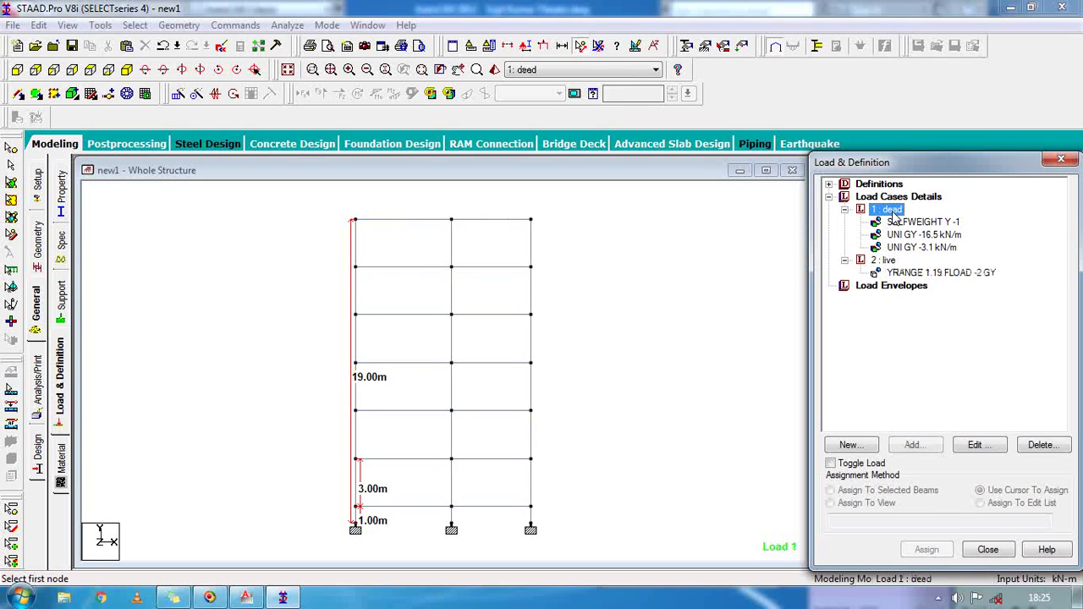
{"action": "left_click", "coordinate": [913, 445]}
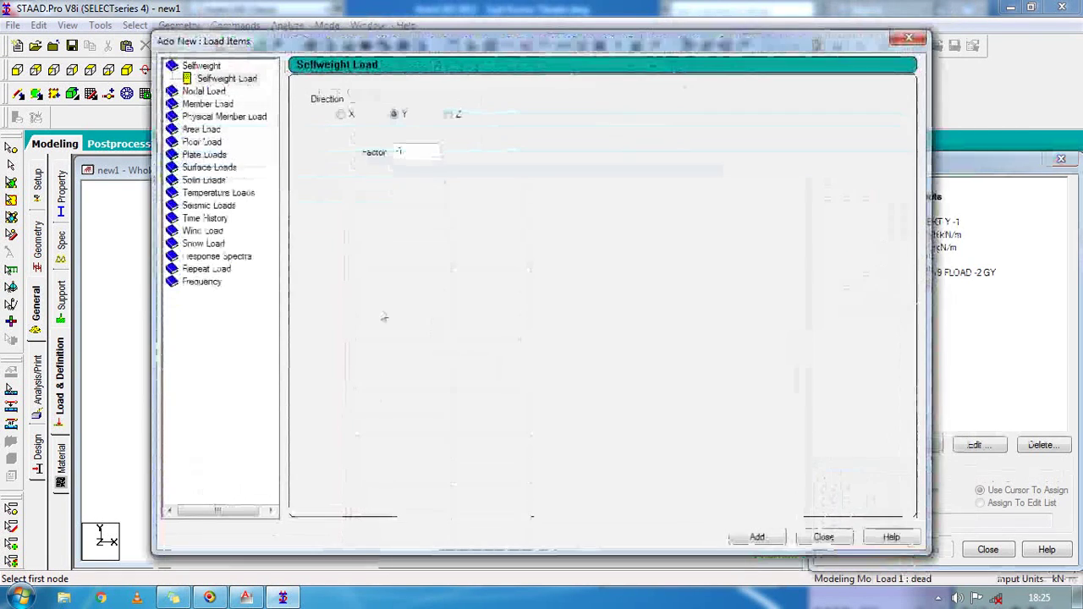
{"action": "left_click", "coordinate": [202, 142]}
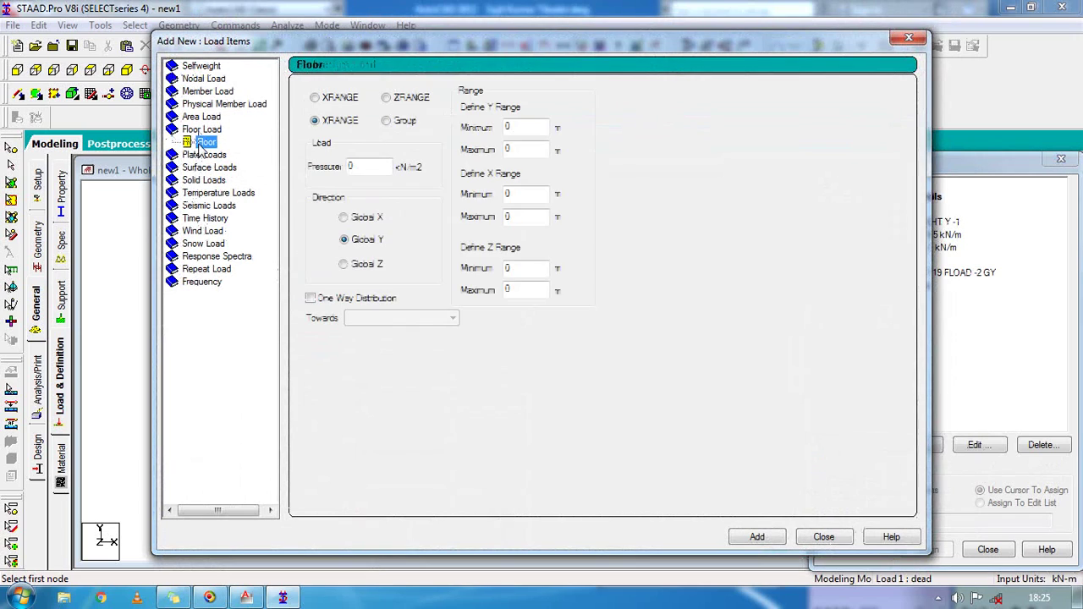
{"action": "double_click", "coordinate": [376, 169]}
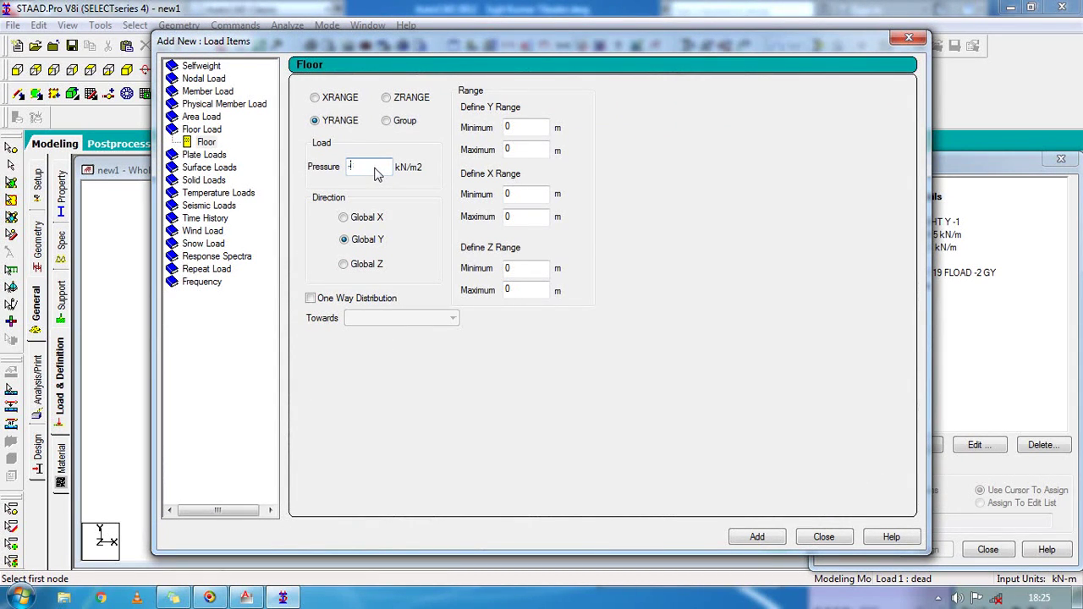
{"action": "double_click", "coordinate": [526, 127]}
{"action": "left_click_drag", "start_coordinate": [508, 43], "coordinate": [716, 49]}
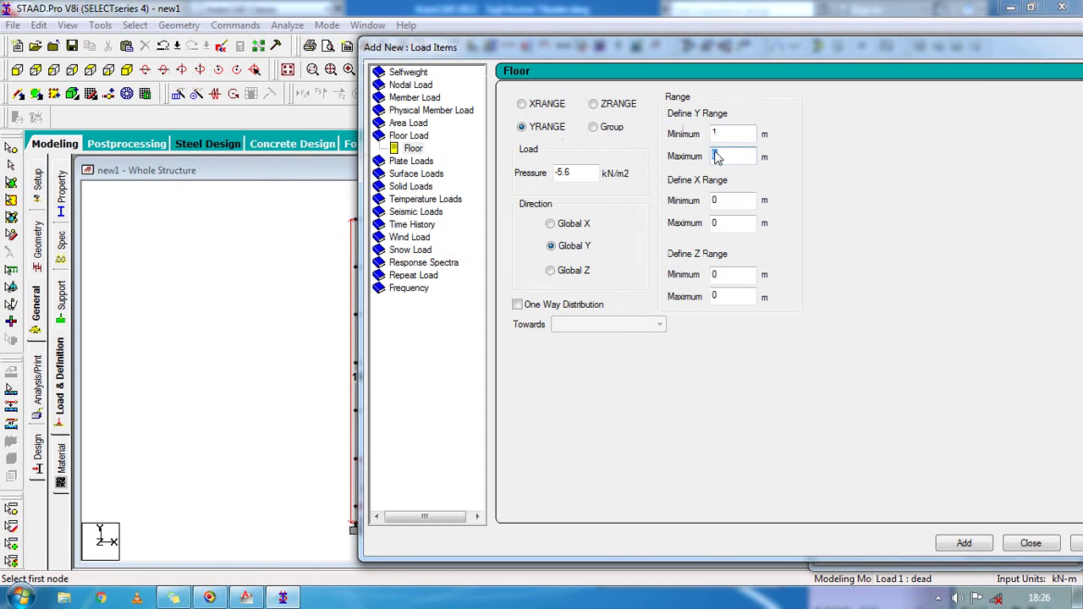
{"action": "left_click", "coordinate": [964, 544]}
{"action": "left_click", "coordinate": [1027, 544]}
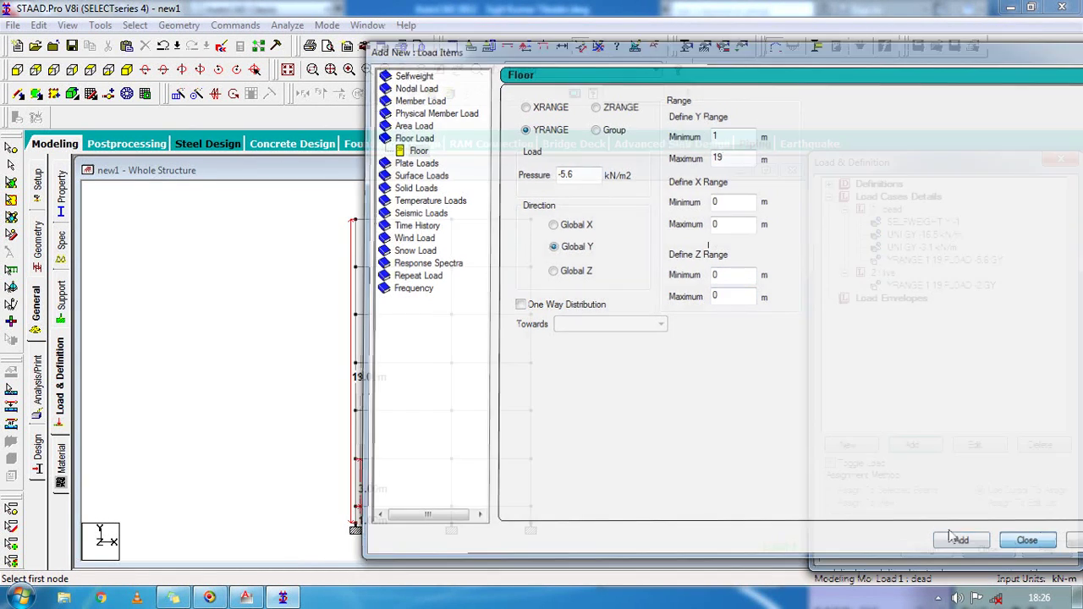
{"action": "left_click", "coordinate": [924, 261]}
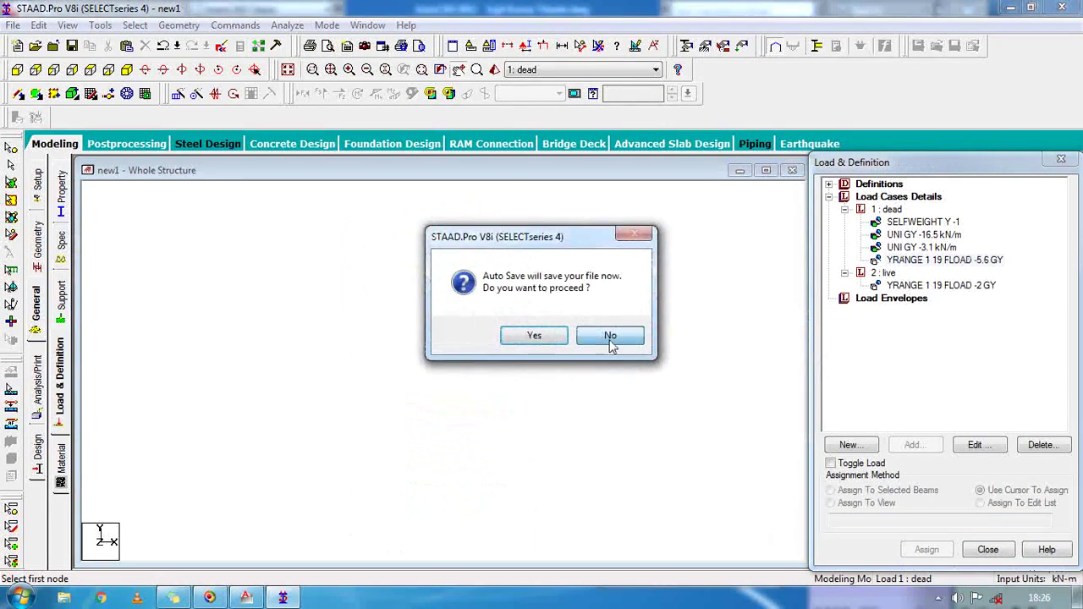
{"action": "left_click", "coordinate": [609, 333]}
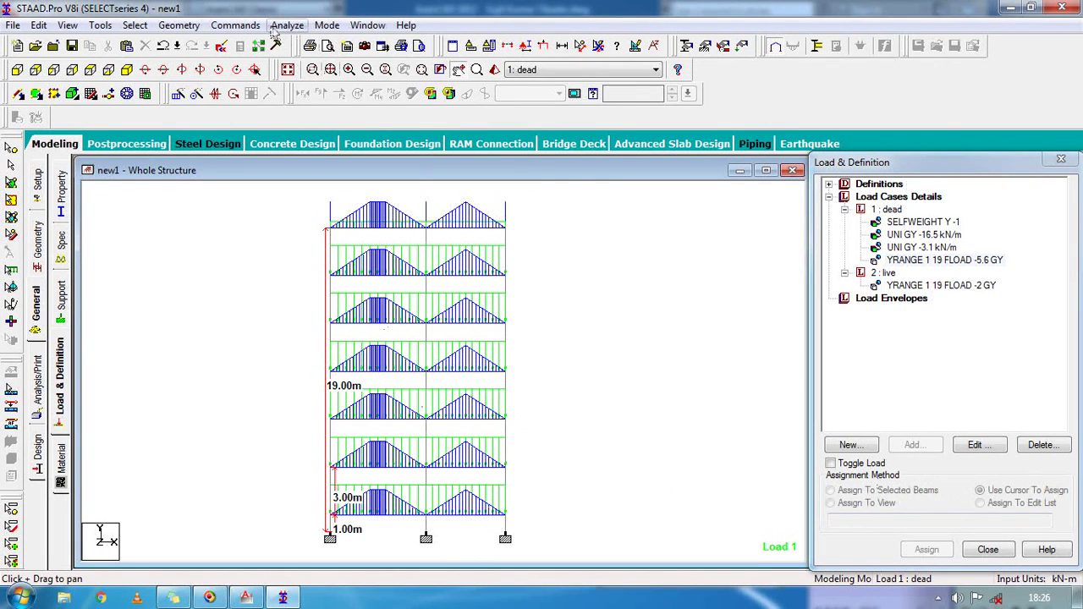
Add a Perform Analysis command with the No Print option.
{"action": "left_click", "coordinate": [235, 25]}
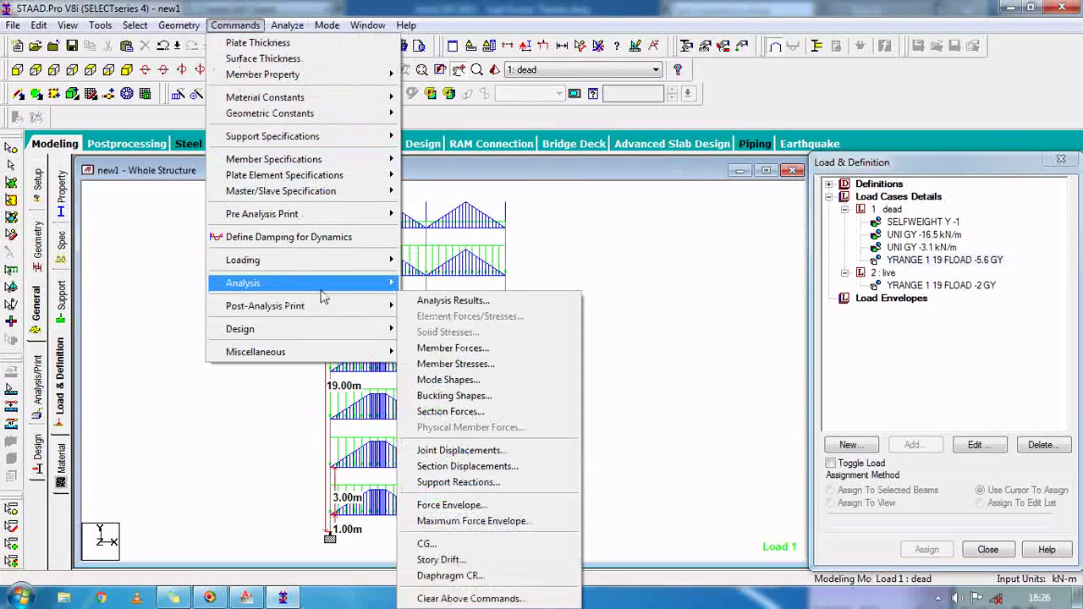
{"action": "mouse_move", "coordinate": [330, 283]}
{"action": "left_click", "coordinate": [464, 284]}
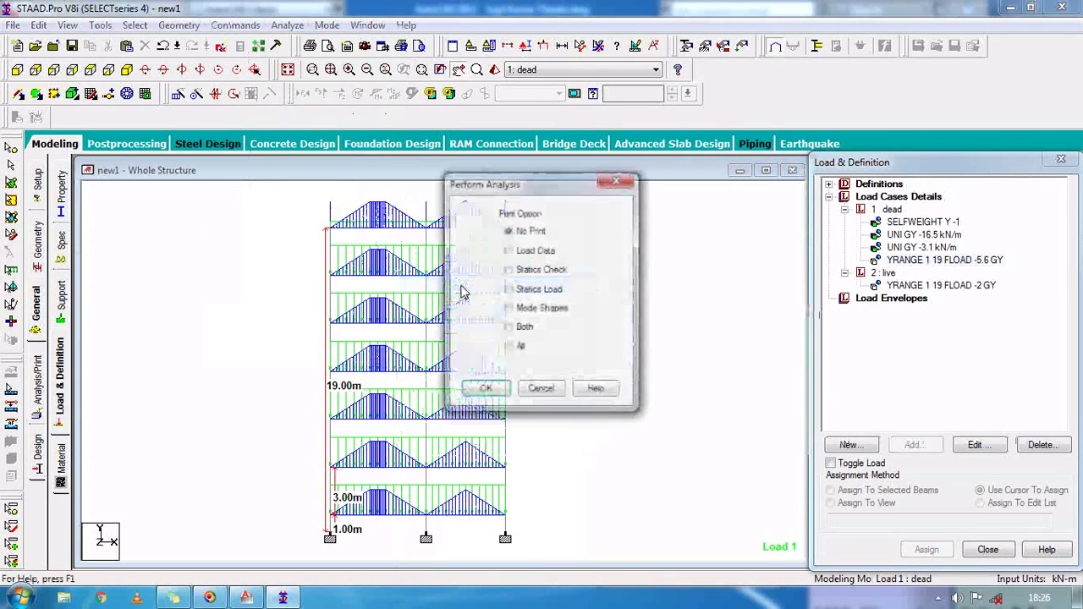
{"action": "left_click", "coordinate": [474, 390]}
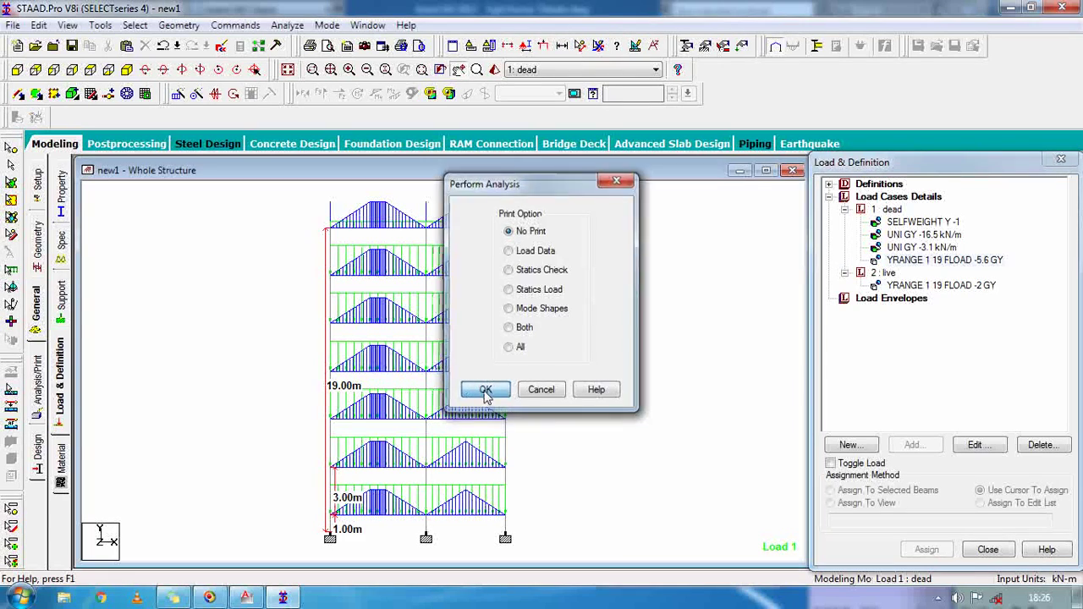
Save the modified structure and run the analysis, staying in modeling mode when it finishes.
{"action": "left_click", "coordinate": [288, 26]}
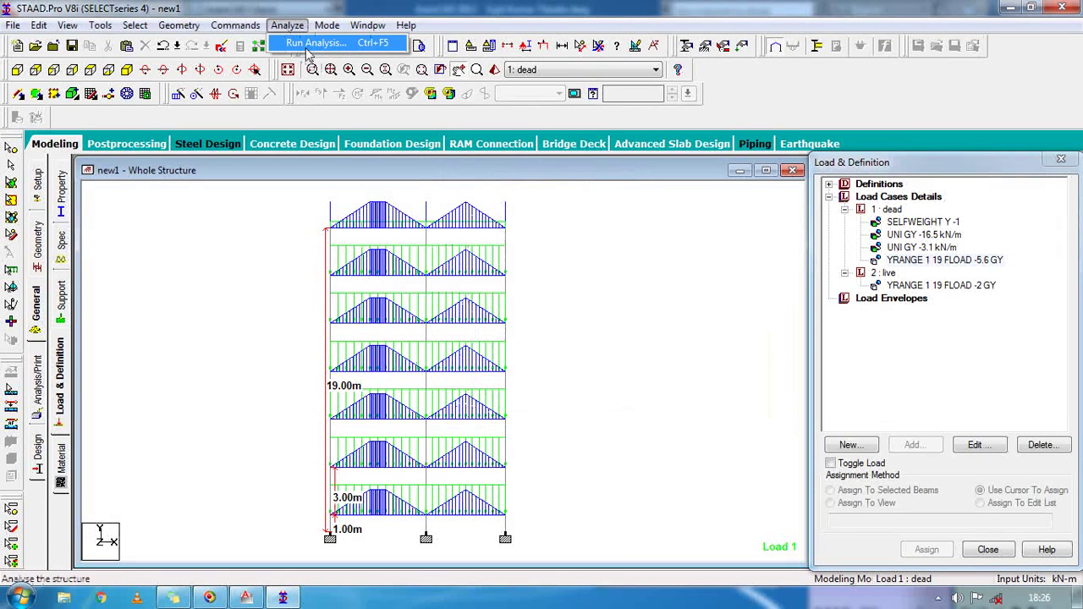
{"action": "left_click", "coordinate": [308, 40]}
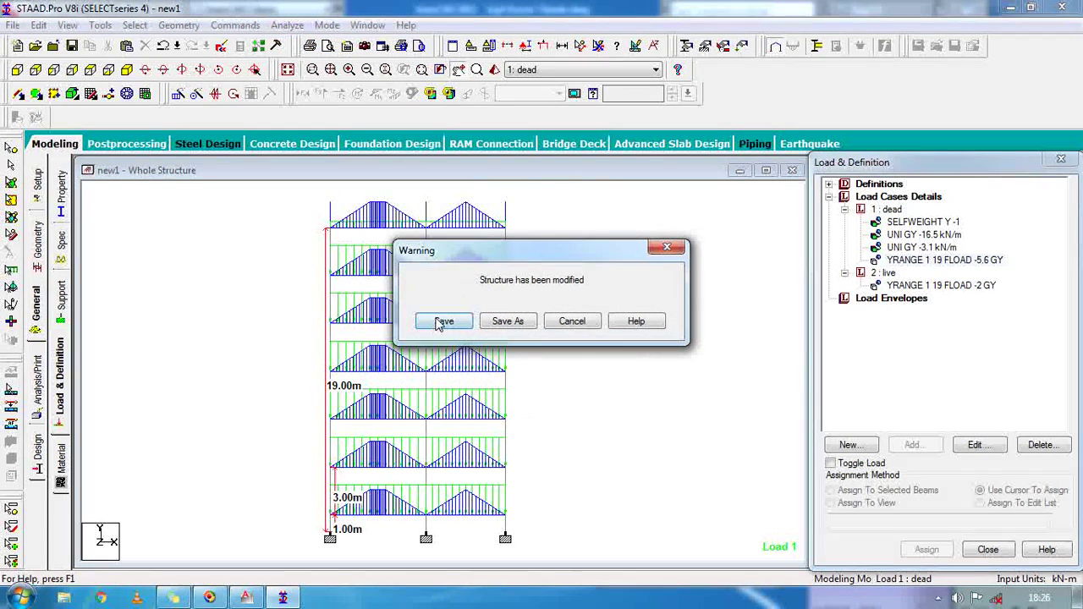
{"action": "left_click", "coordinate": [442, 322]}
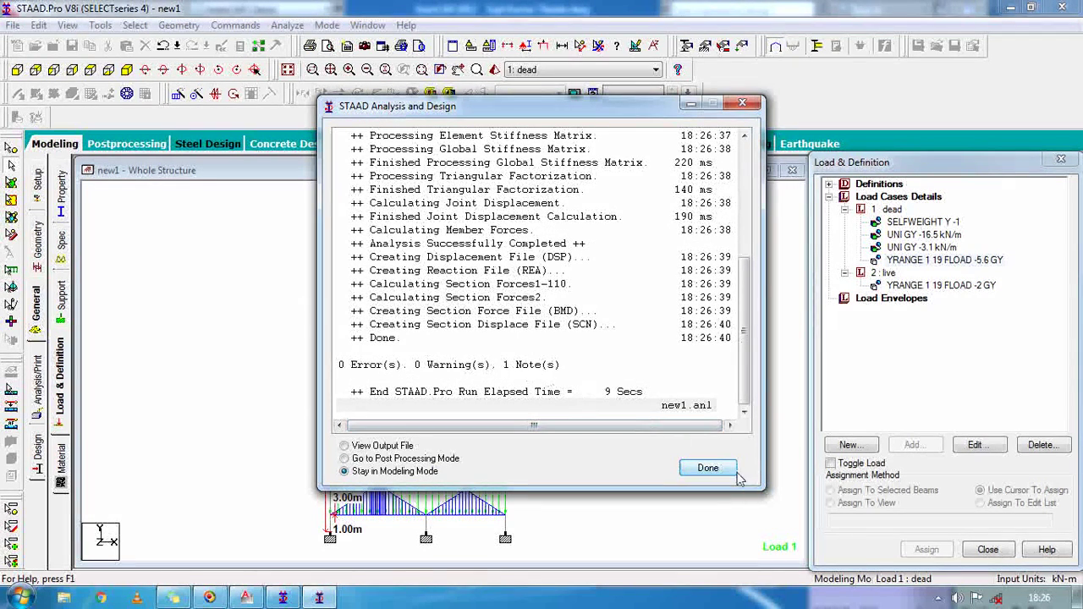
{"action": "left_click", "coordinate": [708, 468]}
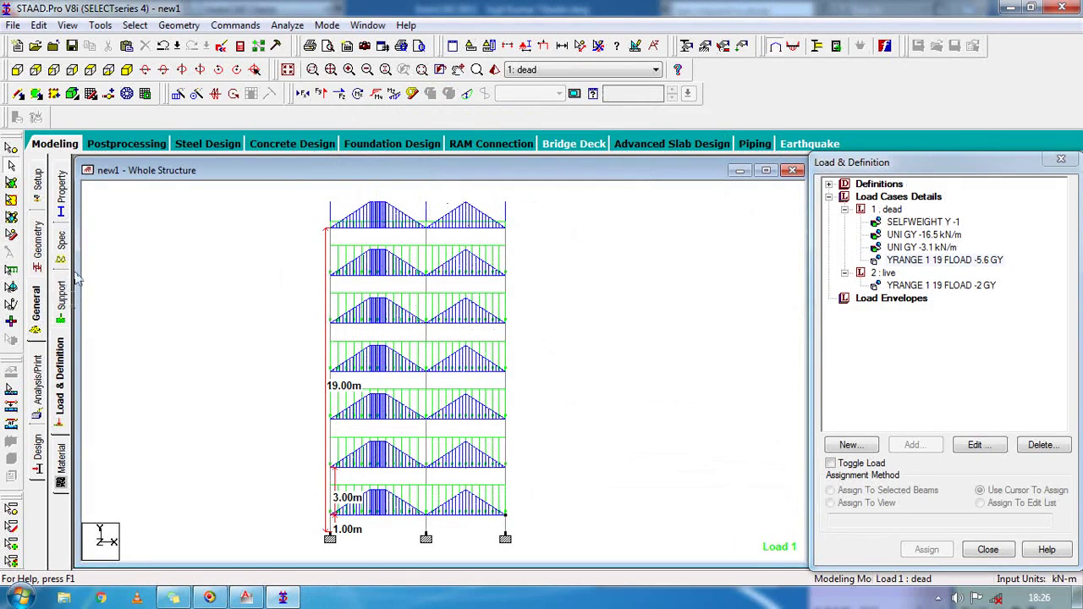
Open the concrete design settings and set the current design code to IS456.
{"action": "left_click", "coordinate": [37, 453]}
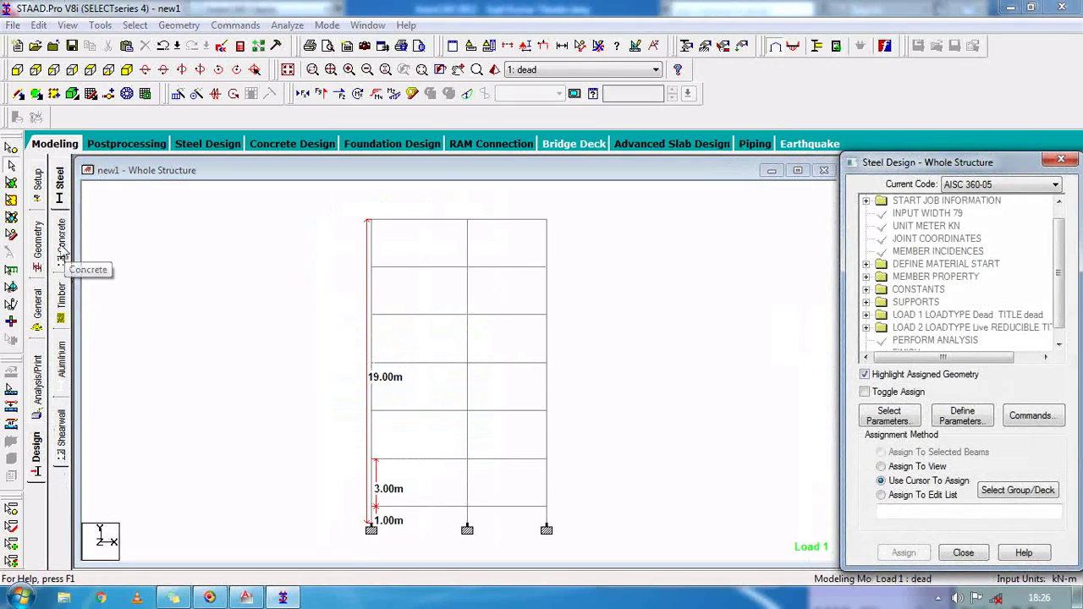
{"action": "left_click", "coordinate": [63, 253]}
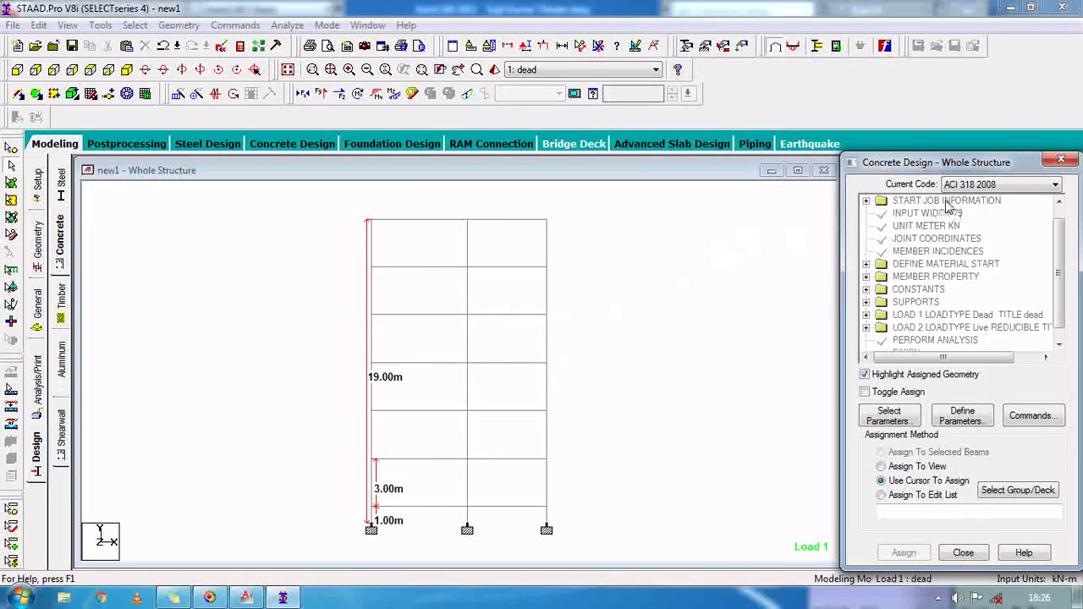
{"action": "left_click", "coordinate": [984, 185]}
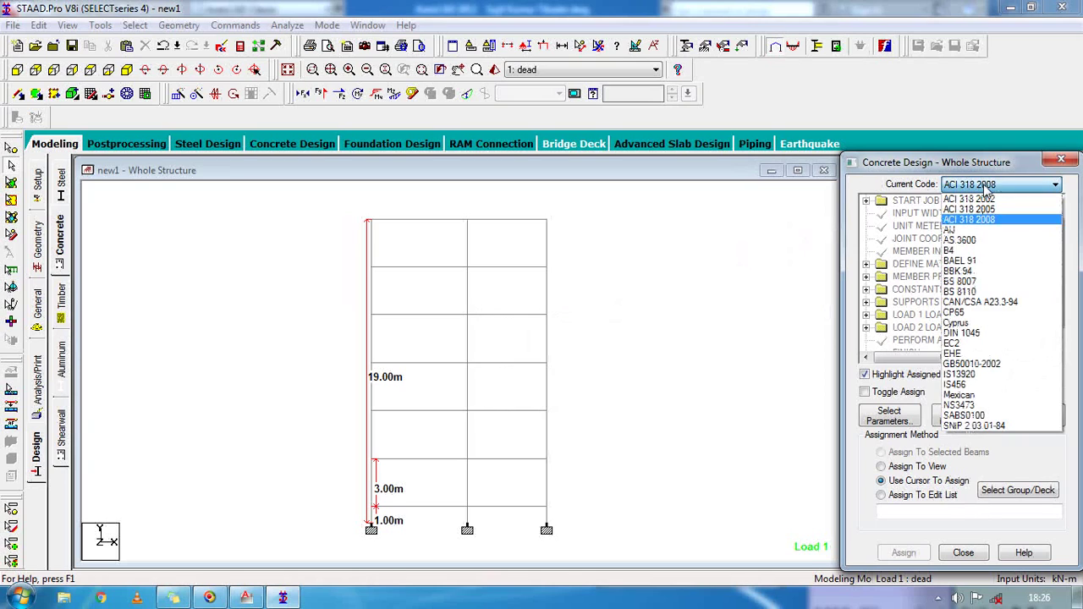
{"action": "left_click", "coordinate": [997, 386]}
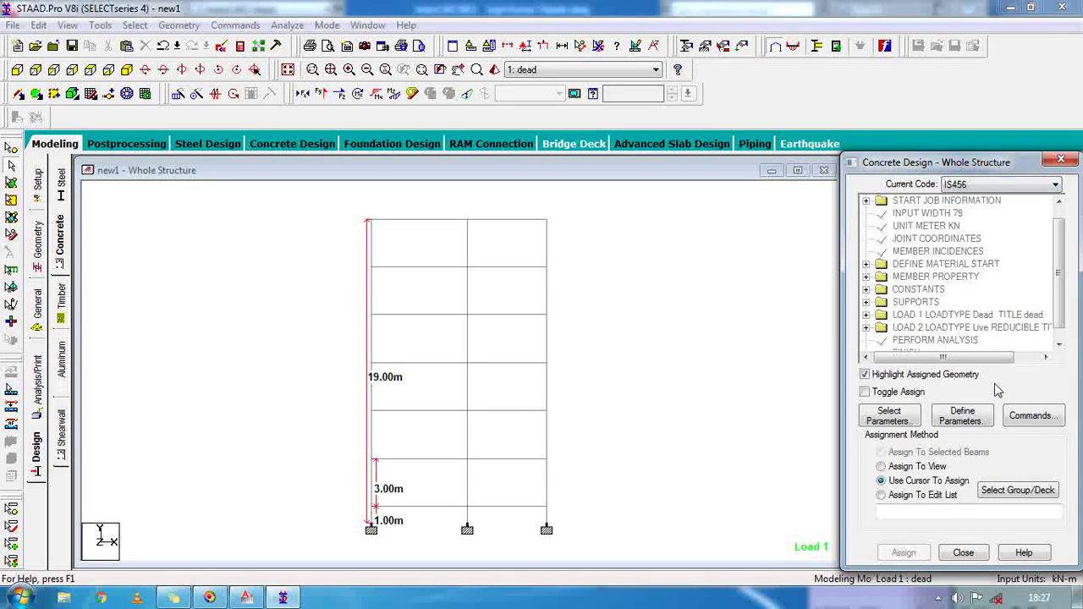
Limit the selected concrete design parameters to Clear, Fc and Fysec.
{"action": "left_click", "coordinate": [889, 415]}
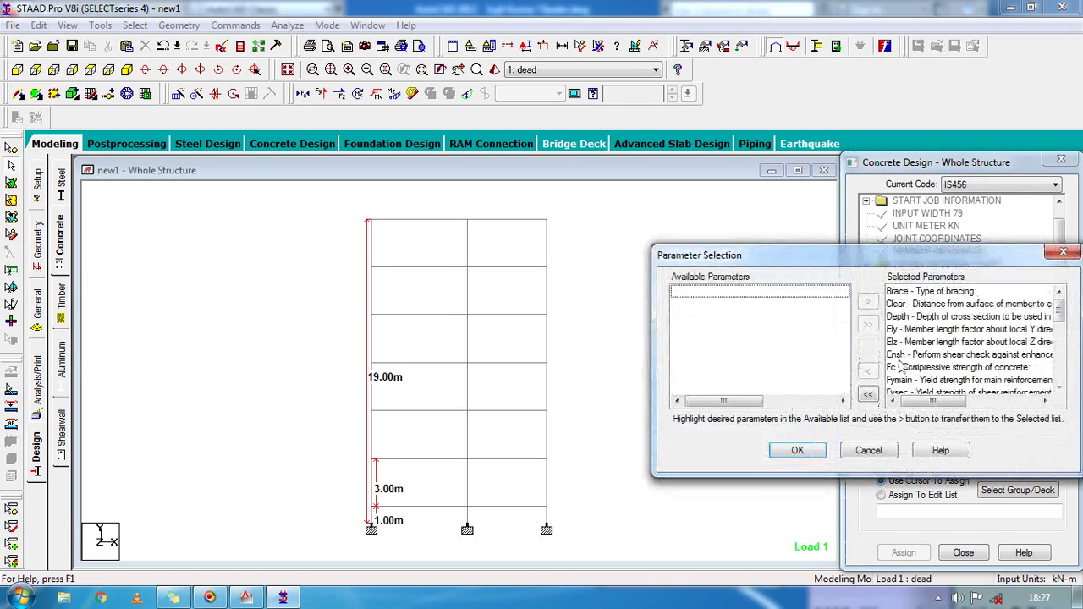
{"action": "left_click", "coordinate": [869, 395]}
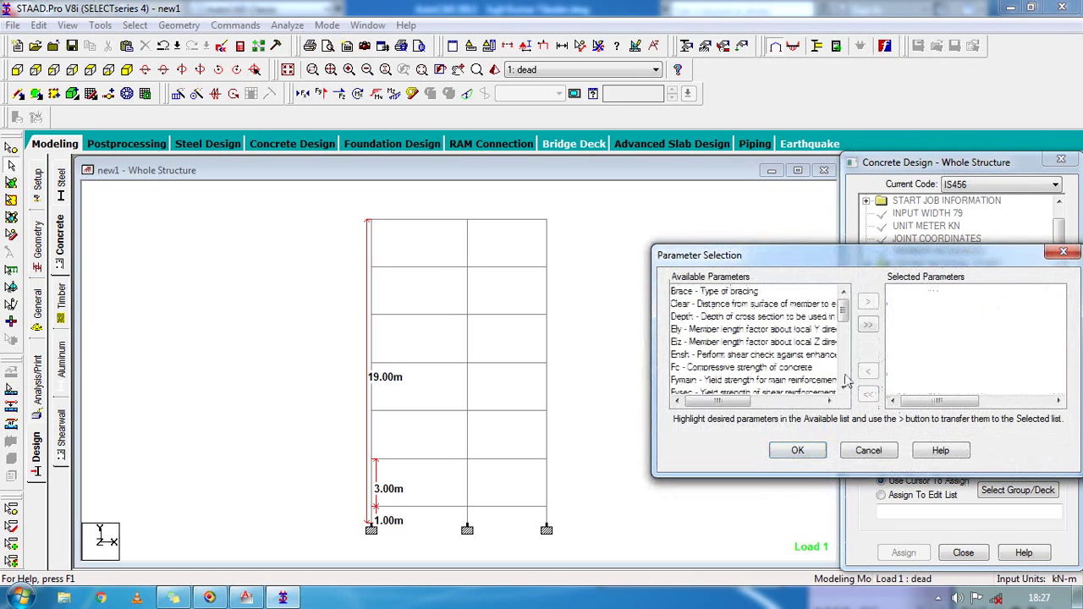
{"action": "double_click", "coordinate": [772, 304]}
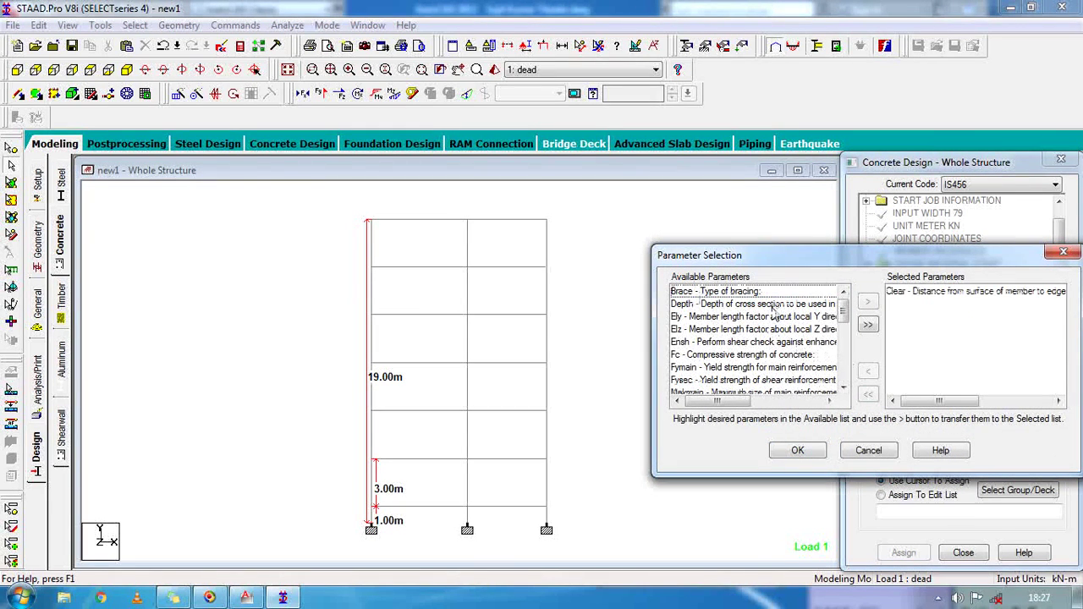
{"action": "double_click", "coordinate": [733, 355]}
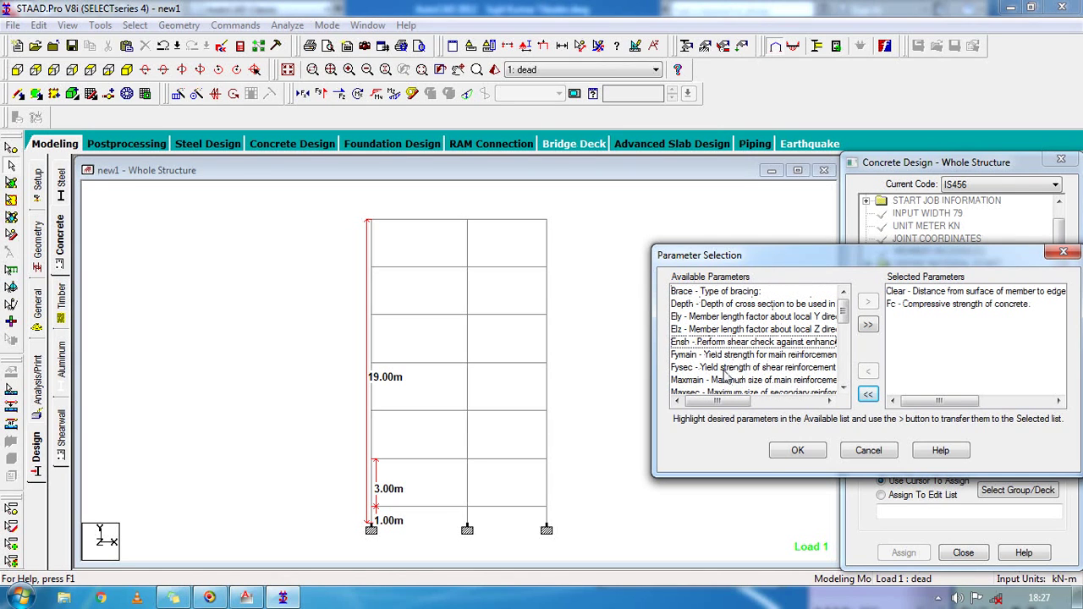
{"action": "double_click", "coordinate": [725, 369]}
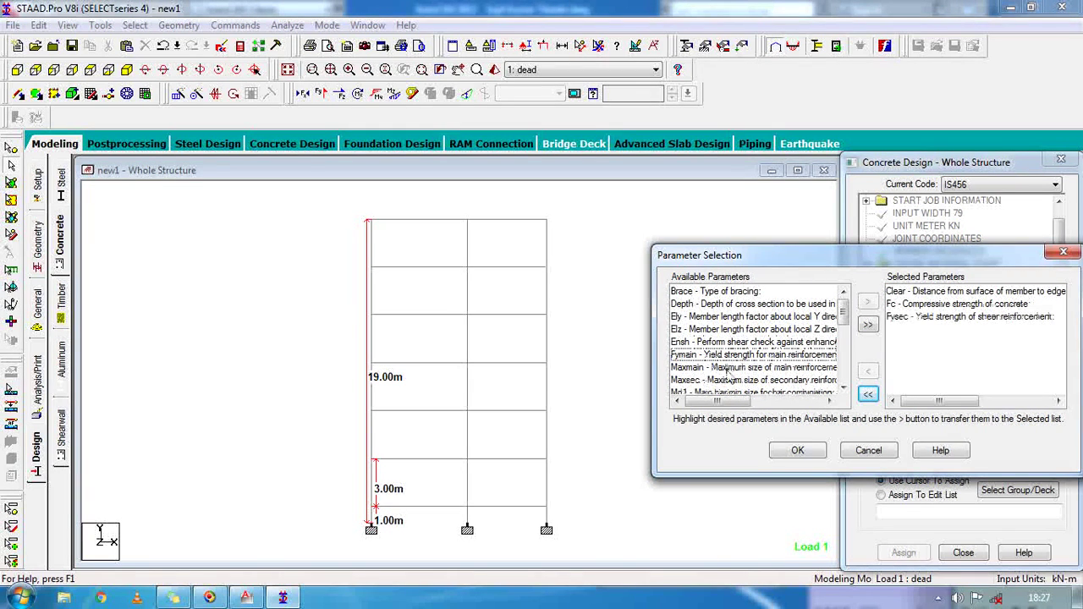
{"action": "left_click", "coordinate": [795, 453]}
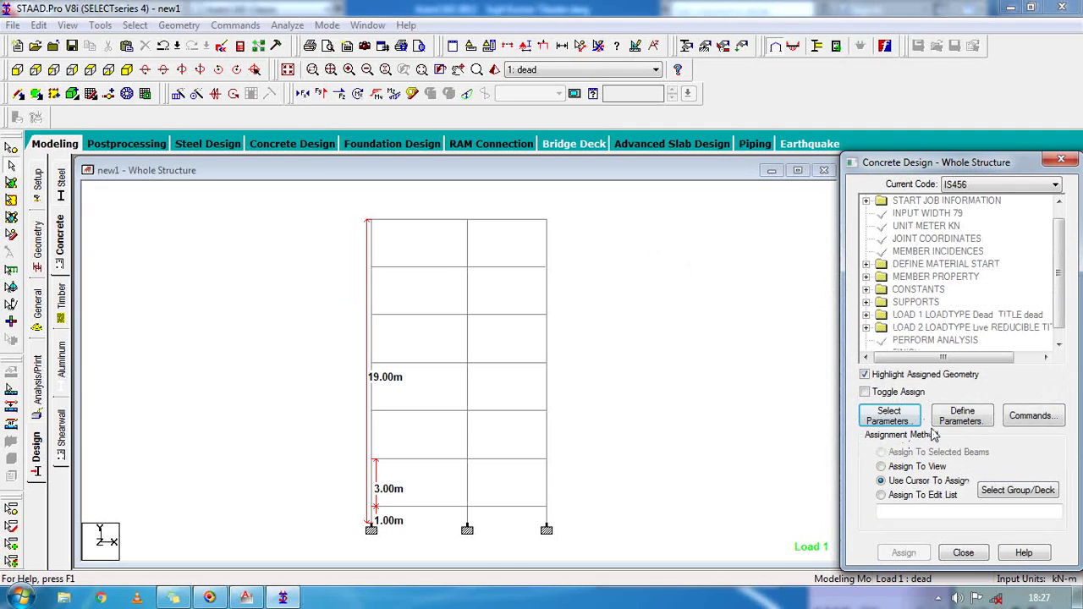
Define the CLEAR parameter with a 0.025 m distance from the member surface to the outermost reinforcement and add it.
{"action": "left_click", "coordinate": [962, 416]}
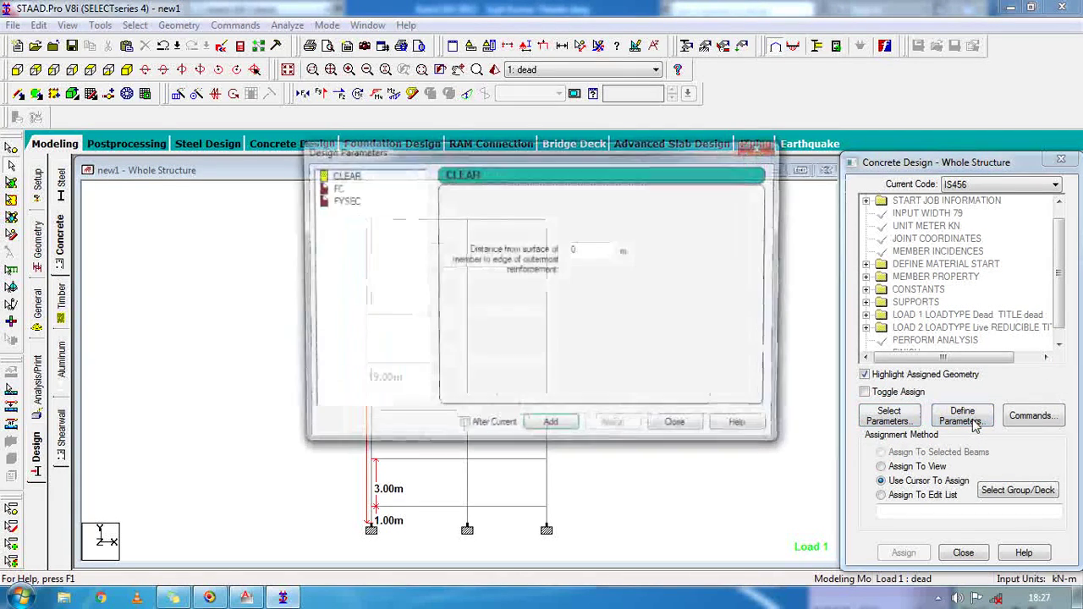
{"action": "double_click", "coordinate": [595, 258]}
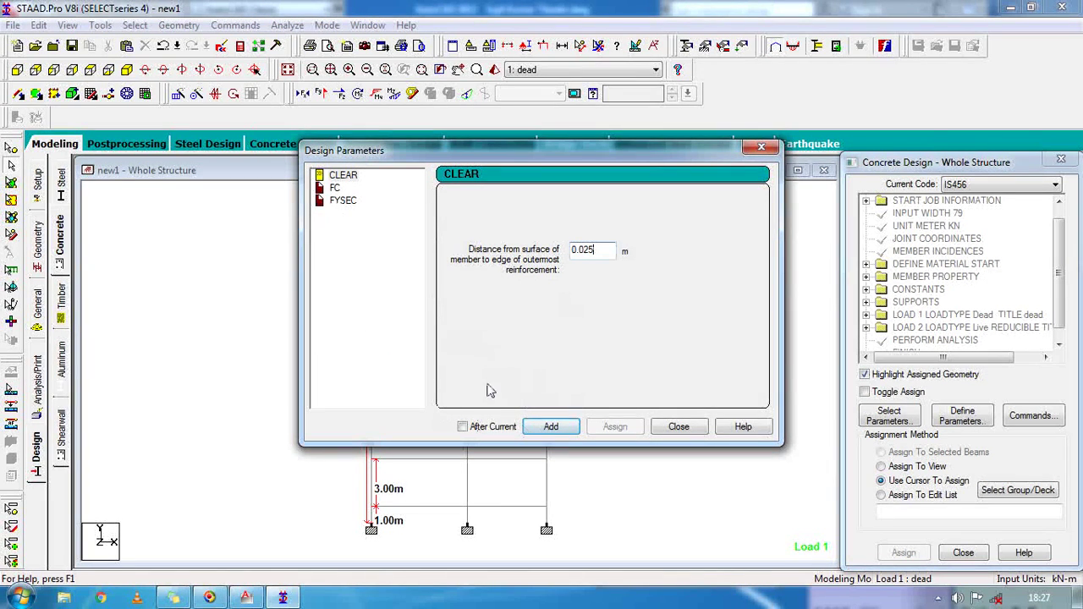
{"action": "left_click", "coordinate": [550, 426]}
Define the FC parameter with a concrete compressive strength of 20000 kN/m2 and add it.
{"action": "left_click", "coordinate": [335, 187]}
{"action": "left_click", "coordinate": [597, 254]}
{"action": "double_click", "coordinate": [599, 254]}
{"action": "type", "text": "20000"}
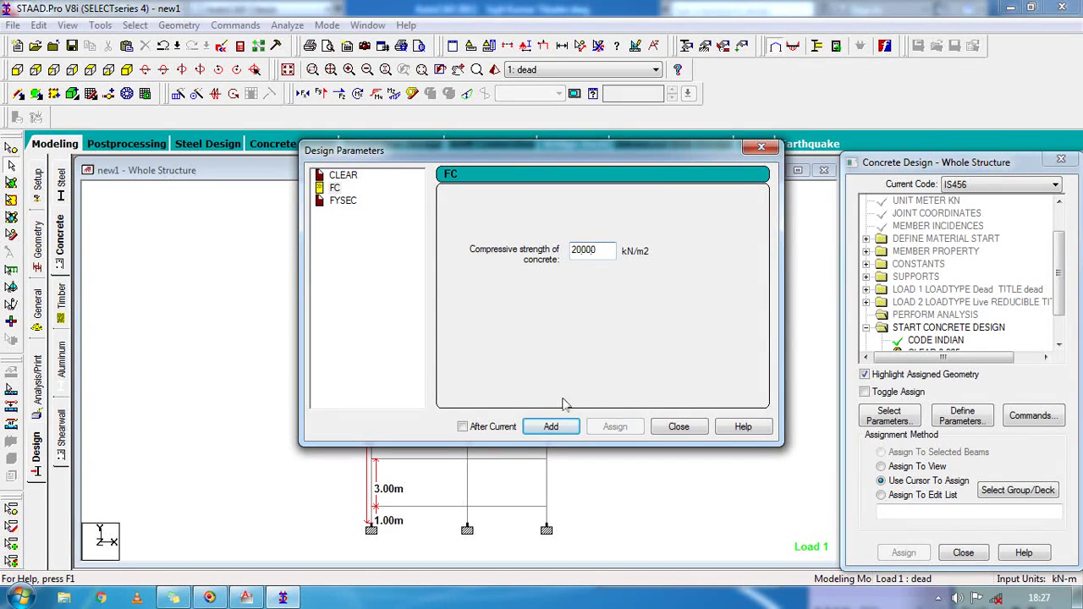
{"action": "left_click", "coordinate": [550, 425]}
Add the FYSEC parameter with a shear reinforcement yield strength of 415000 kN/m2 and finish defining parameters.
{"action": "left_click", "coordinate": [345, 203]}
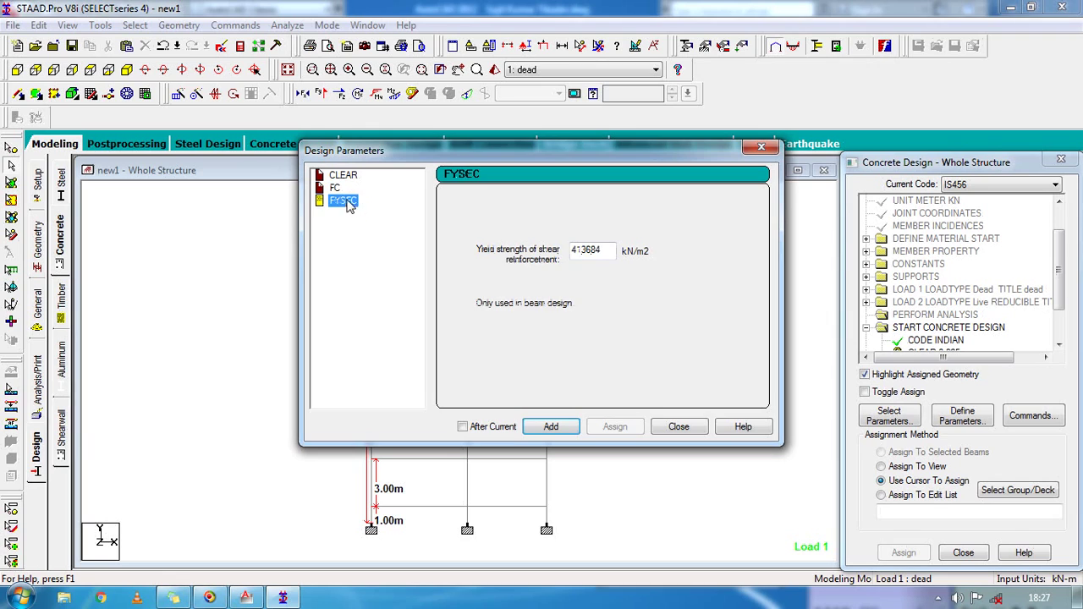
{"action": "double_click", "coordinate": [587, 254]}
{"action": "type", "text": "4"}
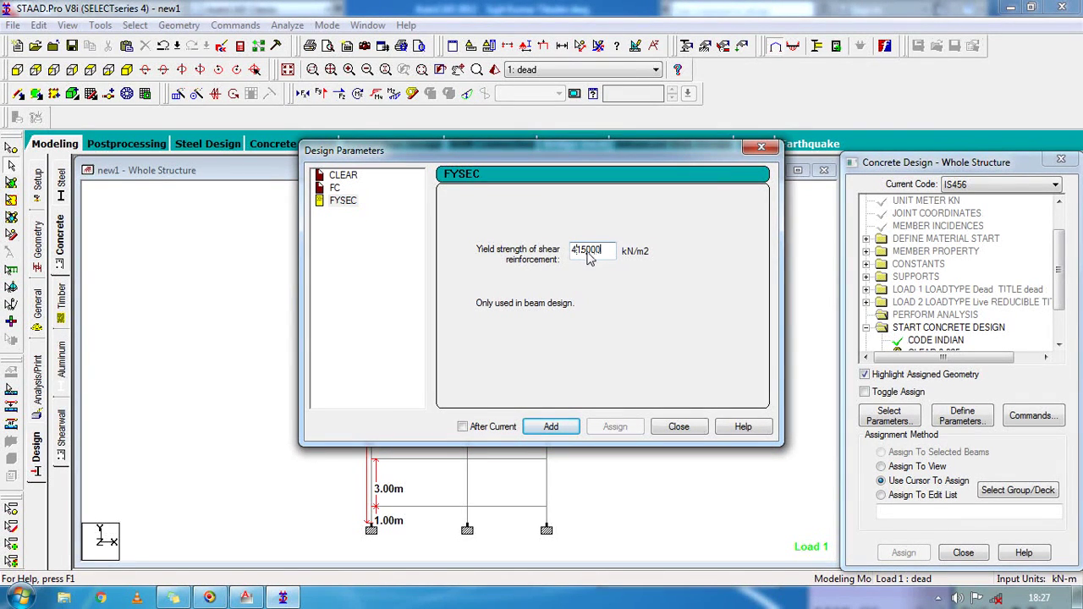
{"action": "type", "text": "15000"}
{"action": "left_click", "coordinate": [551, 426]}
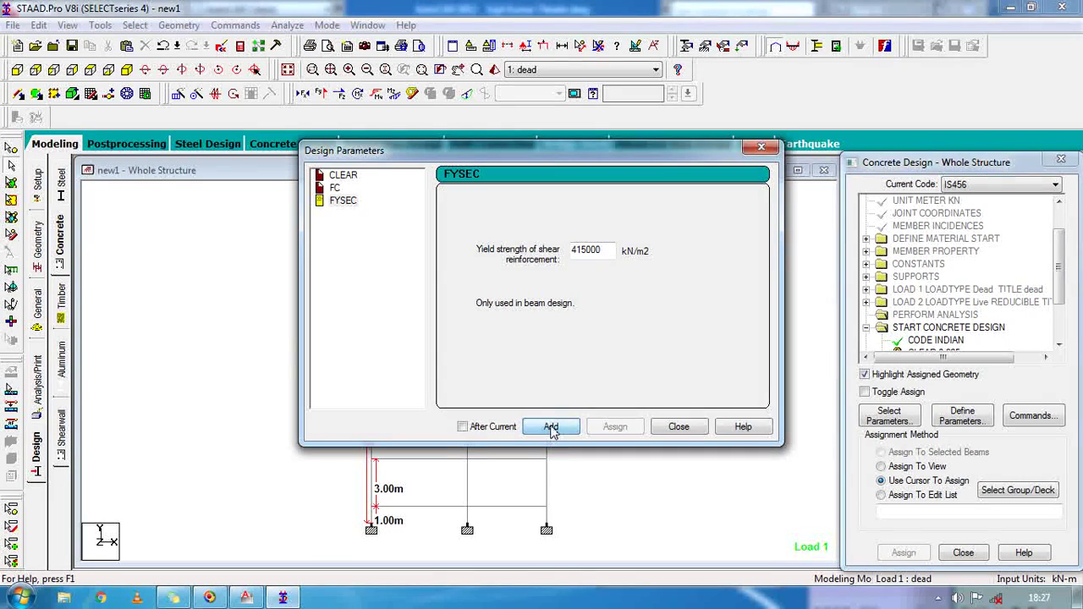
{"action": "left_click", "coordinate": [678, 427]}
{"action": "left_click_drag", "start_coordinate": [1057, 266], "coordinate": [1064, 303]}
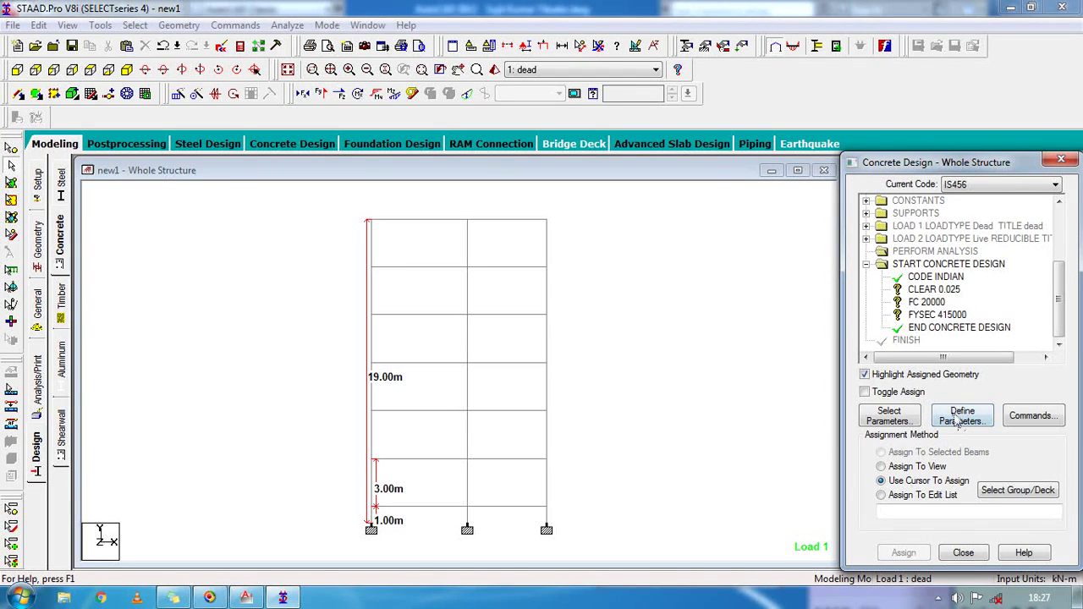
{"action": "left_click", "coordinate": [960, 420]}
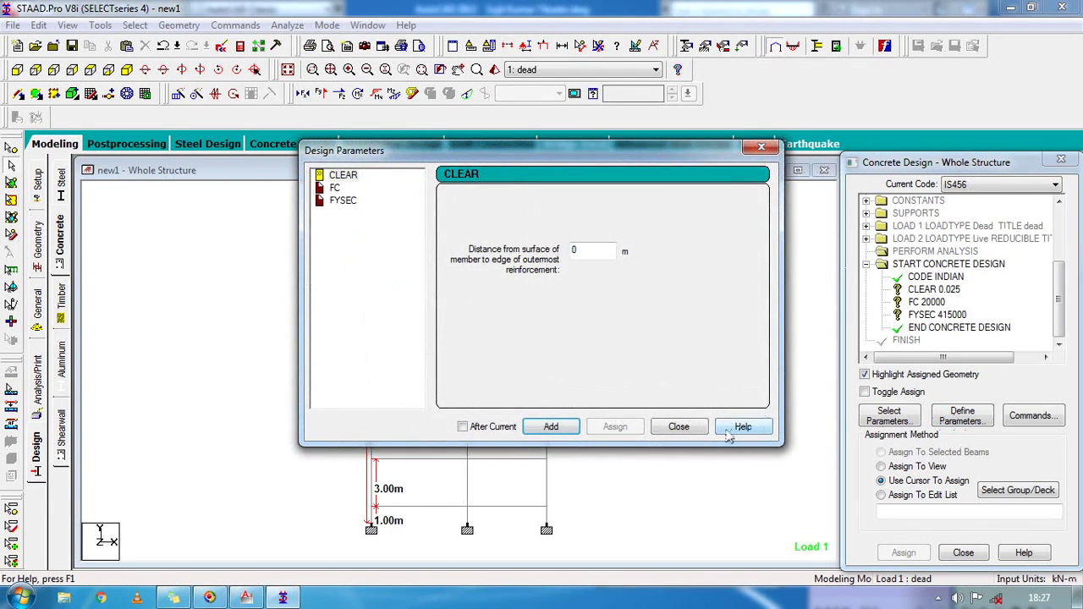
{"action": "left_click", "coordinate": [698, 427]}
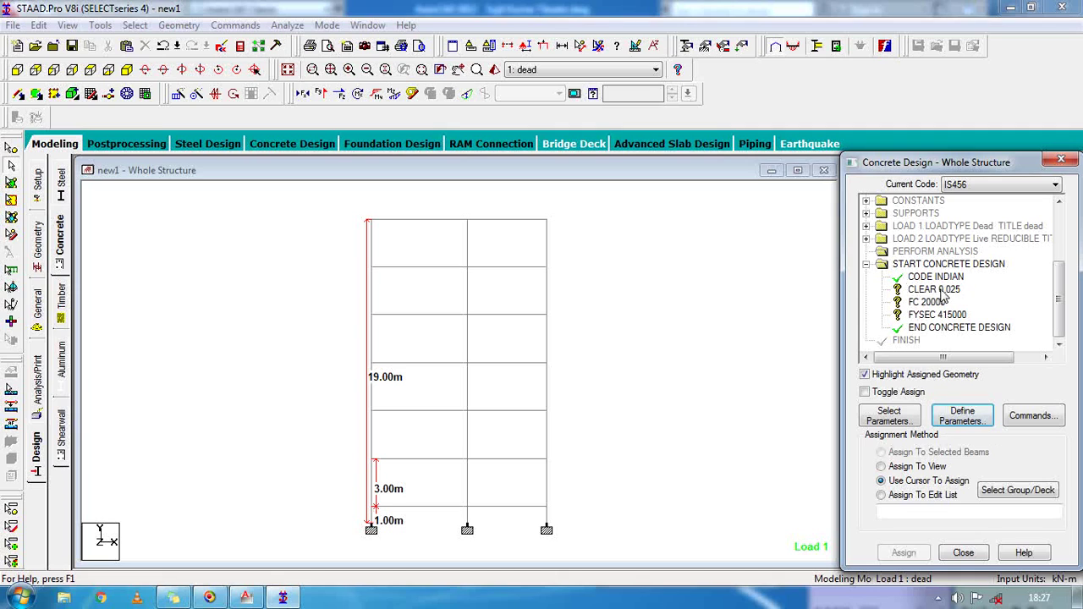
Assign the CLEAR 0.025 parameter to the whole view.
{"action": "left_click", "coordinate": [939, 290]}
{"action": "left_click", "coordinate": [925, 468]}
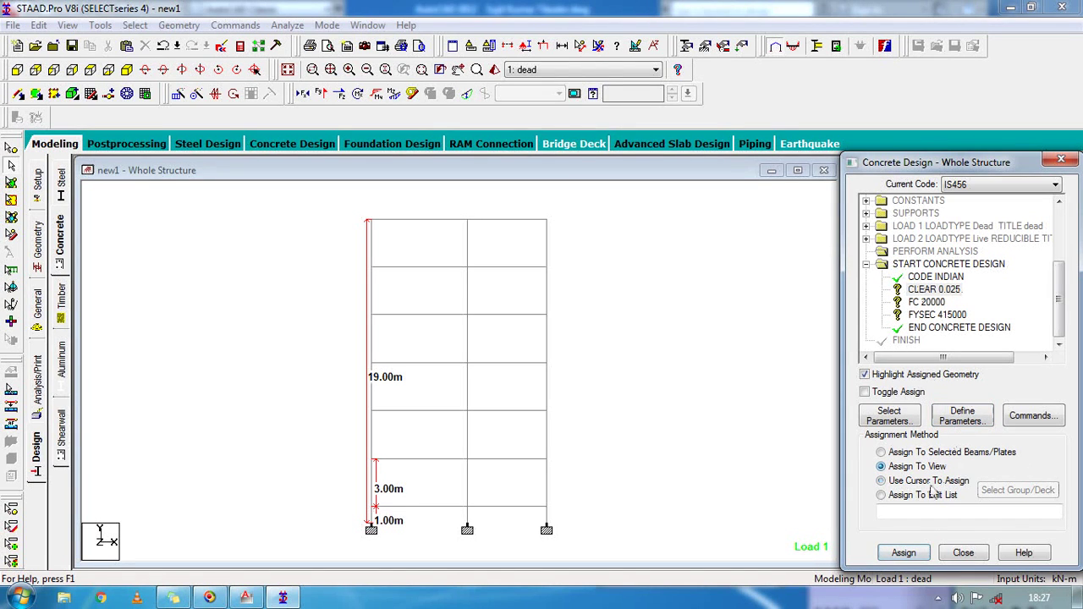
{"action": "left_click", "coordinate": [920, 552]}
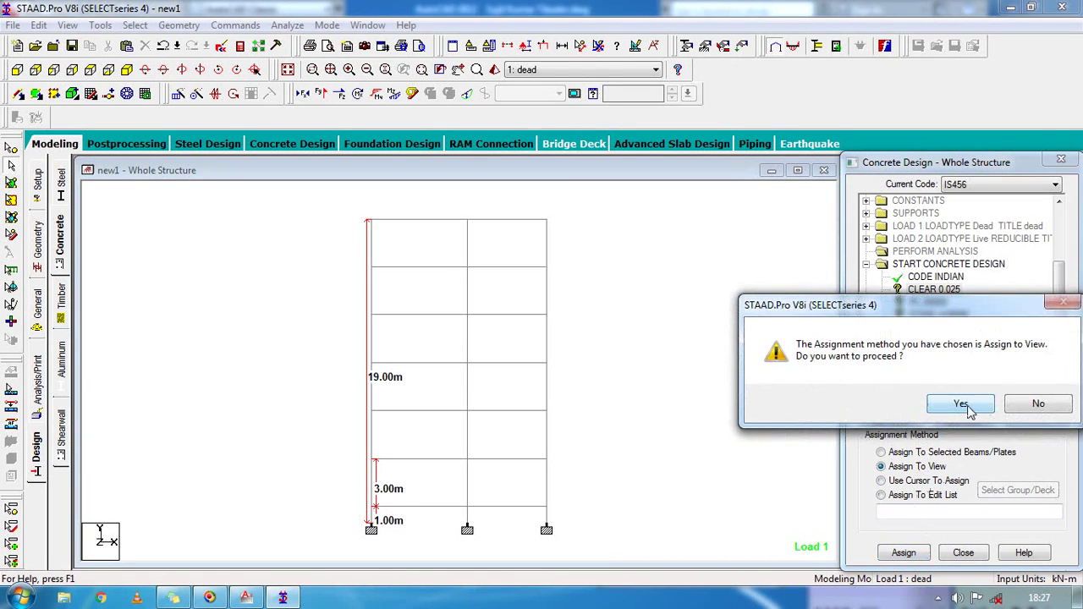
{"action": "left_click", "coordinate": [973, 409]}
Assign the FC 20000 parameter to the whole view.
{"action": "left_click", "coordinate": [931, 303]}
{"action": "left_click", "coordinate": [920, 467]}
{"action": "left_click", "coordinate": [904, 552]}
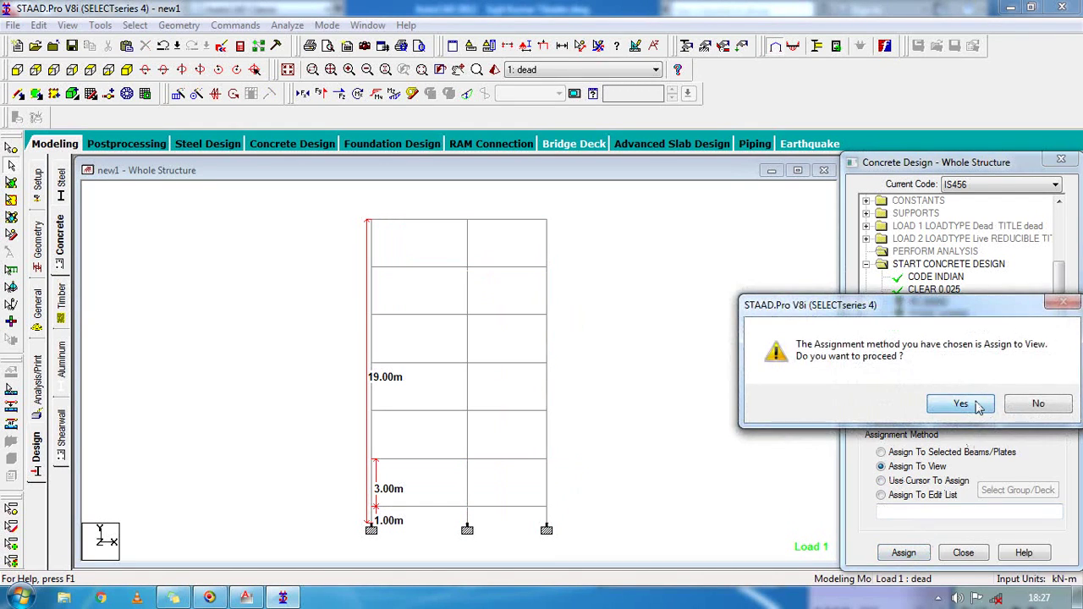
{"action": "left_click", "coordinate": [977, 407]}
Assign the FYSEC 415000 parameter to the whole view.
{"action": "left_click", "coordinate": [930, 314]}
{"action": "left_click", "coordinate": [907, 467]}
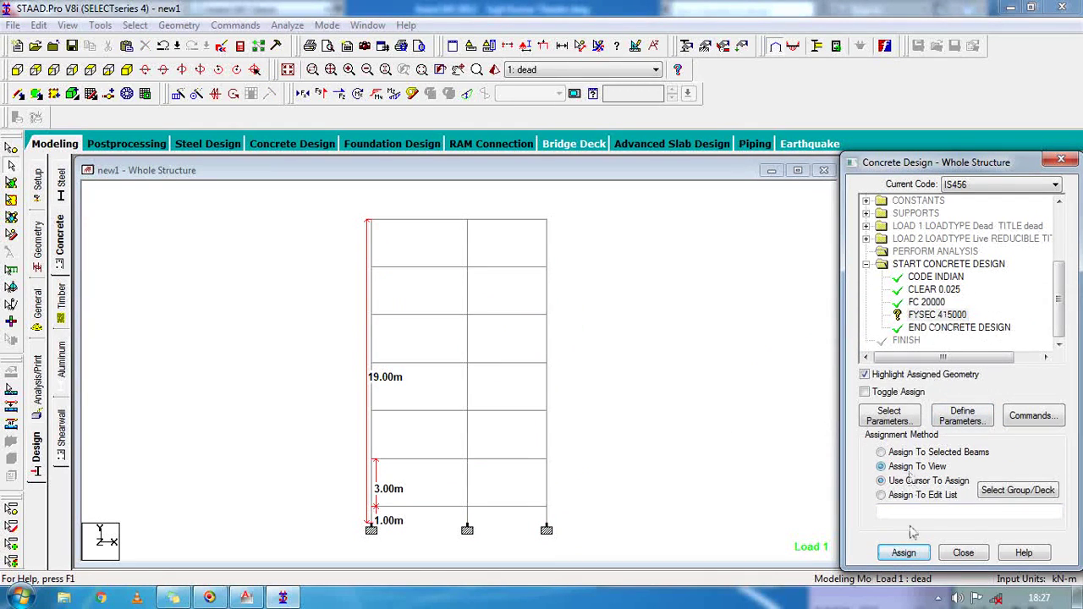
{"action": "left_click", "coordinate": [904, 553]}
{"action": "left_click", "coordinate": [961, 405]}
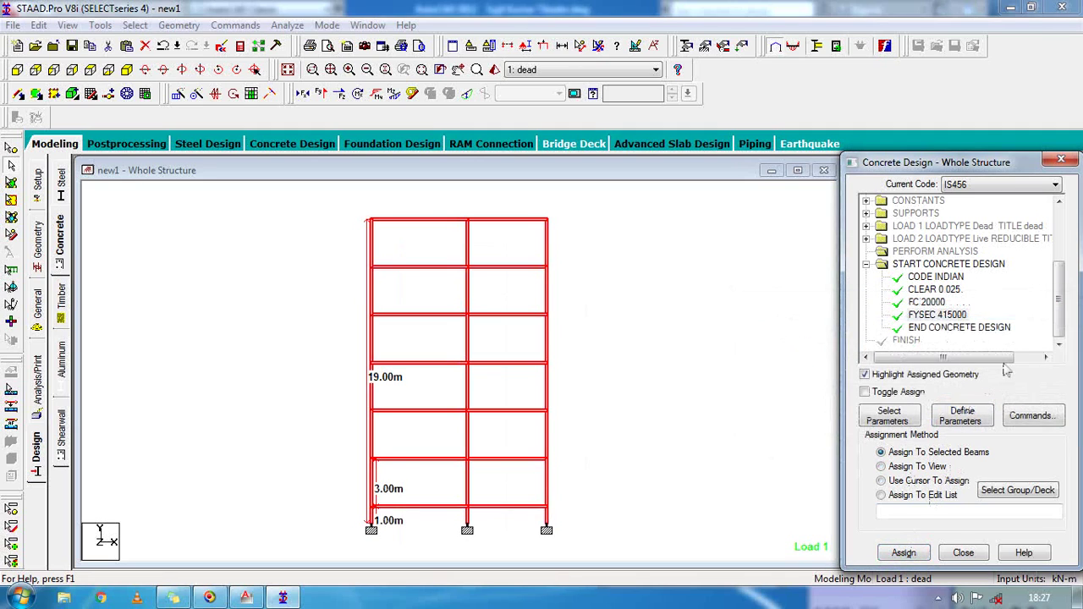
Add the DESIGN BEAM and DESIGN COLUMN commands to the concrete design and select DESIGN BEAM for assignment.
{"action": "left_click", "coordinate": [1031, 416]}
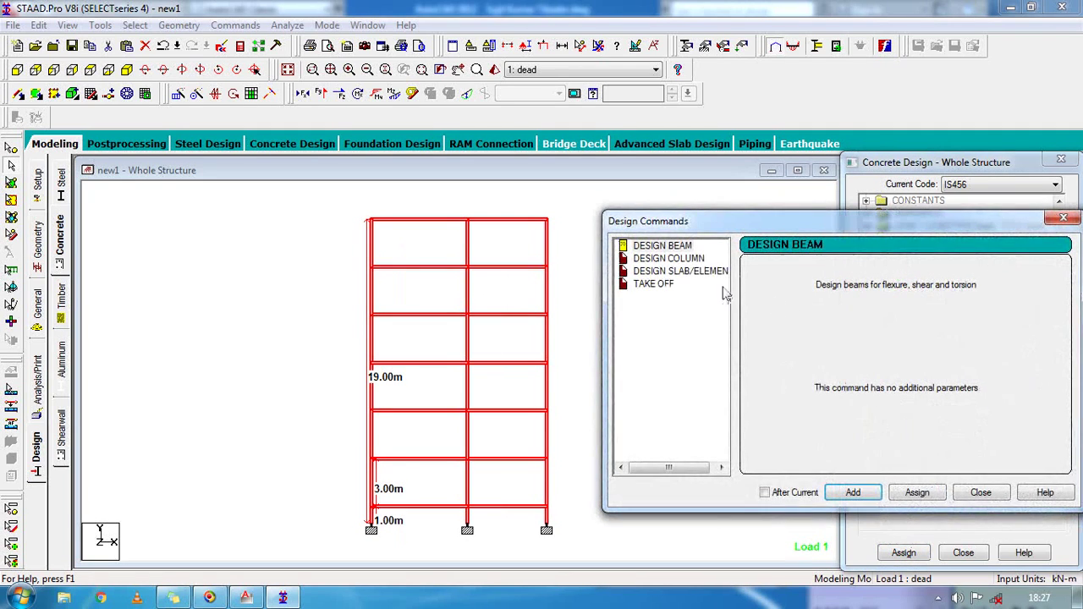
{"action": "left_click", "coordinate": [681, 247]}
{"action": "left_click", "coordinate": [853, 492]}
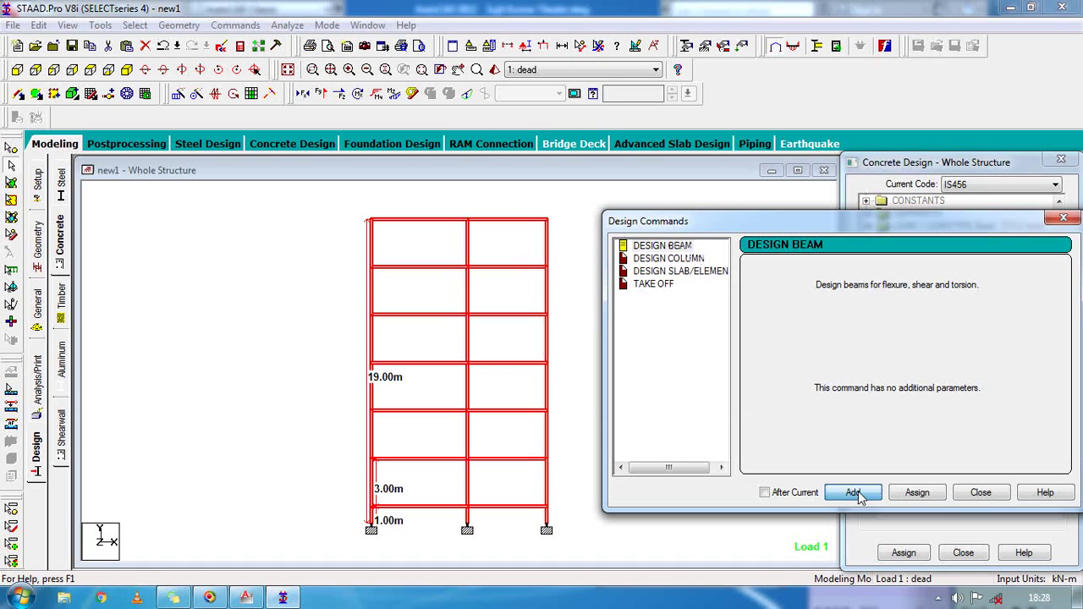
{"action": "left_click", "coordinate": [675, 259]}
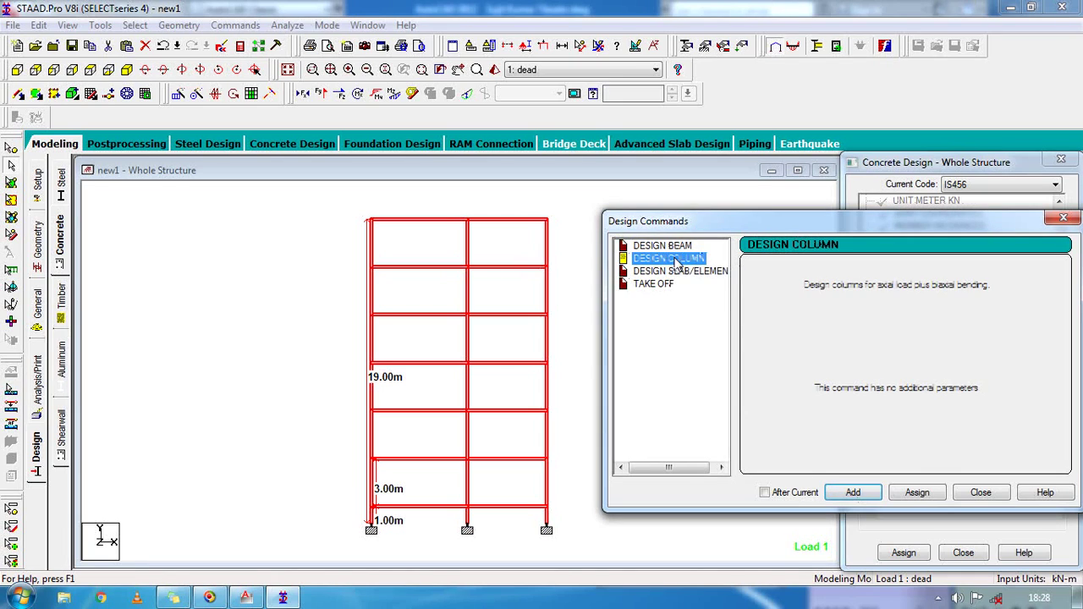
{"action": "left_click", "coordinate": [853, 492]}
{"action": "left_click", "coordinate": [981, 493]}
{"action": "scroll", "coordinate": [1060, 341], "scroll_direction": "down", "scroll_amount": 5}
{"action": "left_click", "coordinate": [955, 306]}
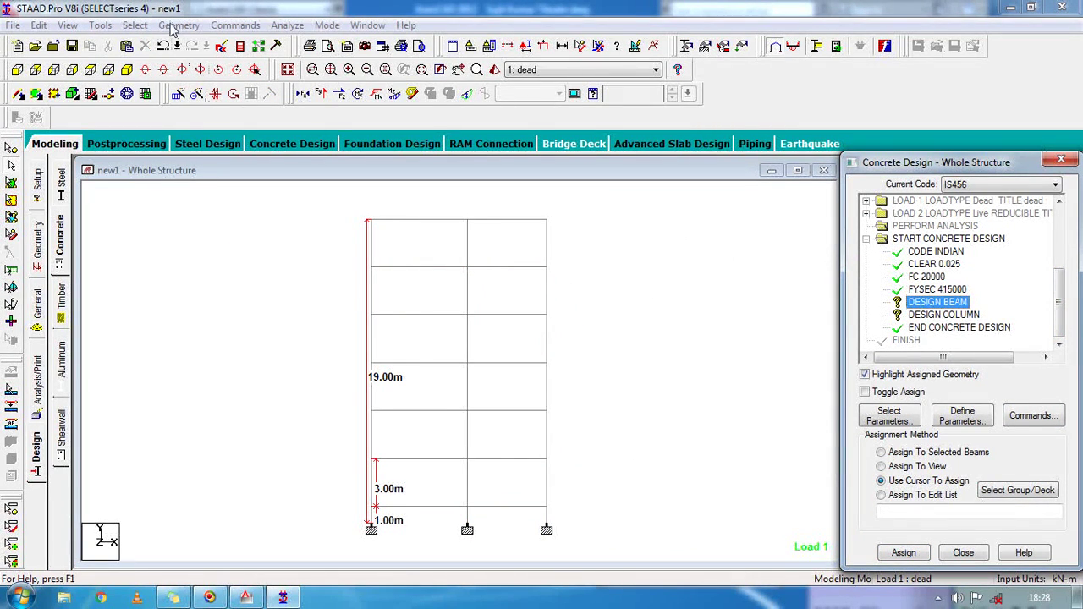
{"action": "left_click", "coordinate": [134, 25]}
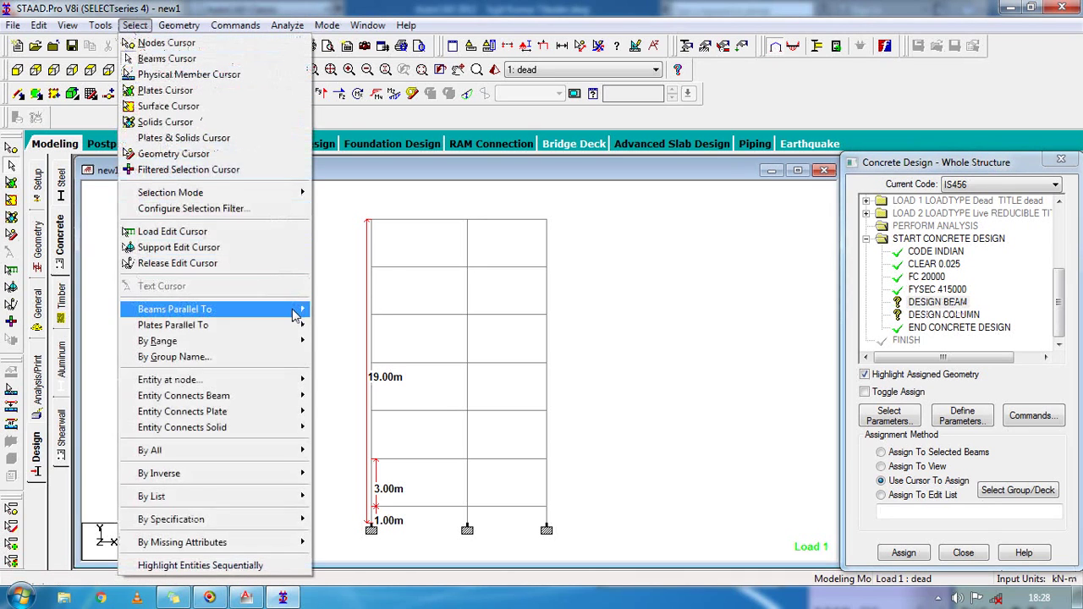
{"action": "left_click", "coordinate": [328, 309]}
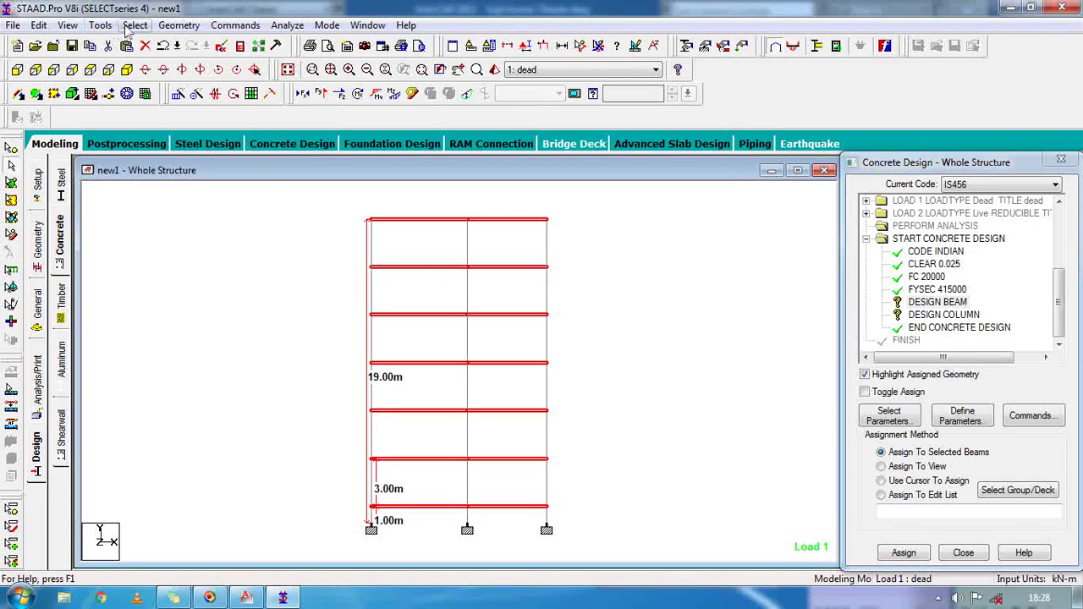
{"action": "left_click", "coordinate": [134, 25]}
{"action": "mouse_move", "coordinate": [275, 313]}
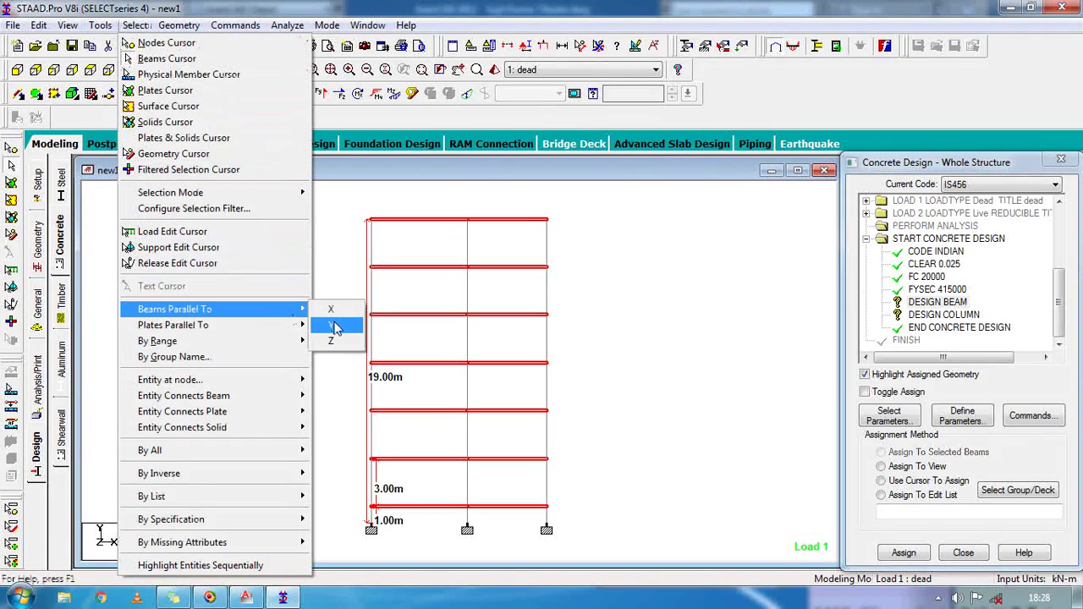
{"action": "left_click", "coordinate": [336, 327]}
{"action": "left_click", "coordinate": [280, 280]}
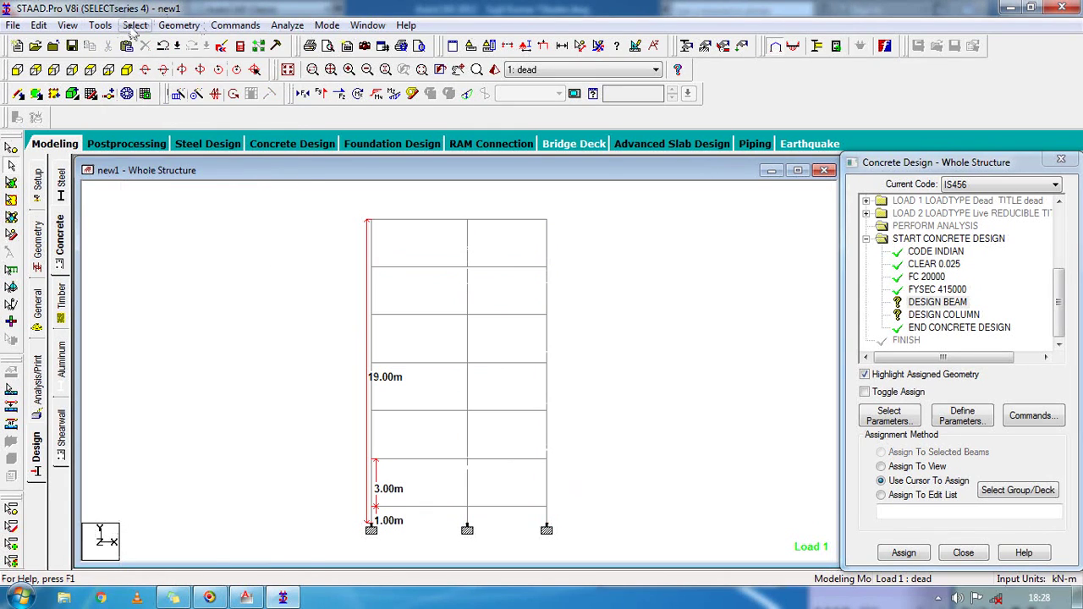
Select all beams parallel to X and Z and assign the DESIGN BEAM command to them, checking the selection in isometric view.
{"action": "left_click", "coordinate": [133, 26]}
{"action": "mouse_move", "coordinate": [262, 310]}
{"action": "left_click", "coordinate": [330, 309]}
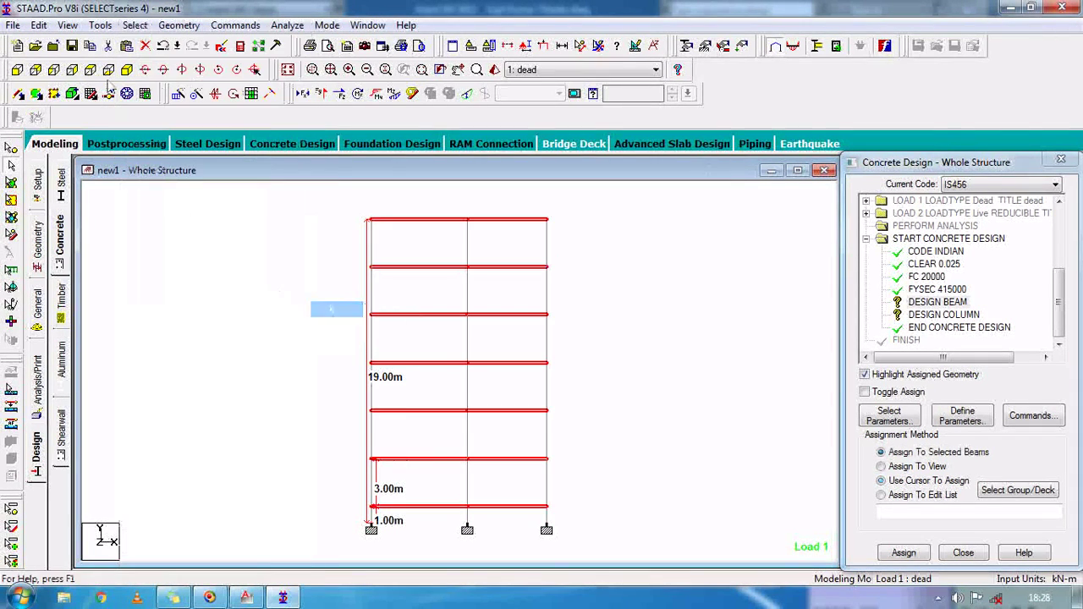
{"action": "left_click", "coordinate": [134, 26]}
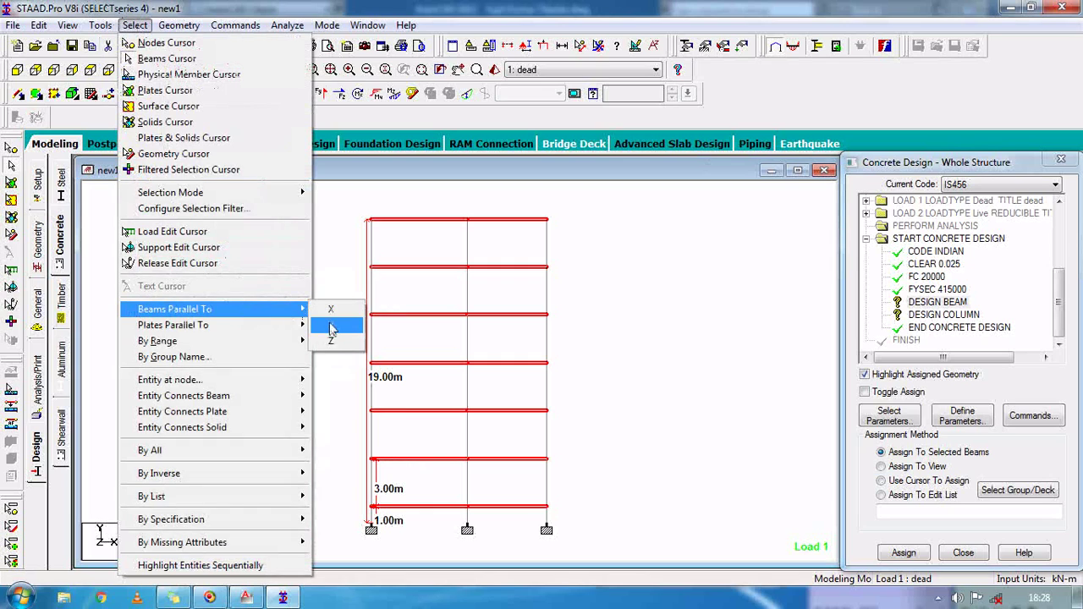
{"action": "left_click", "coordinate": [331, 326]}
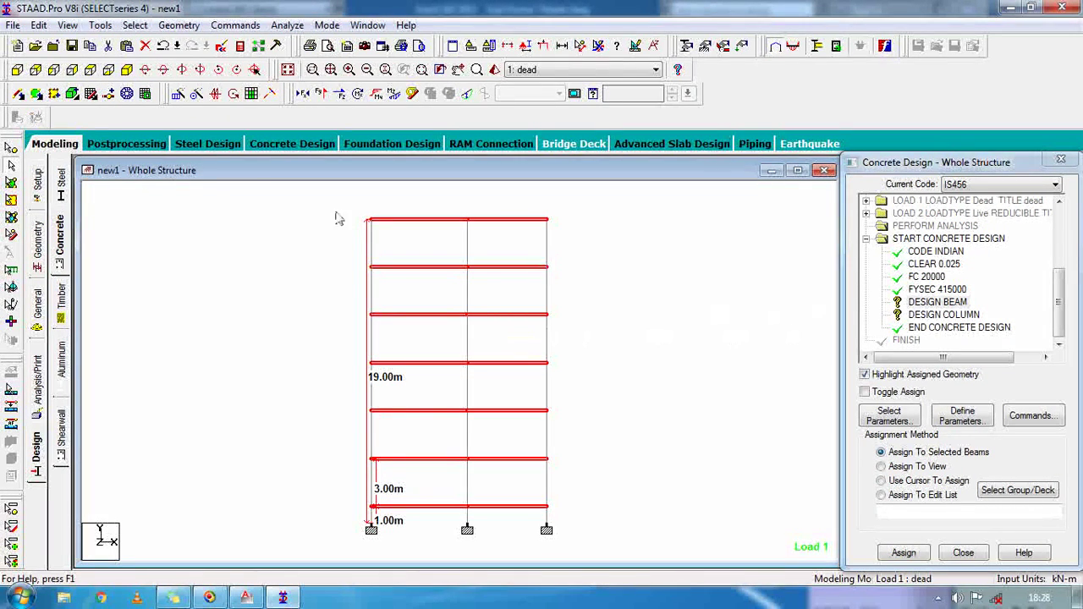
{"action": "left_click", "coordinate": [127, 70]}
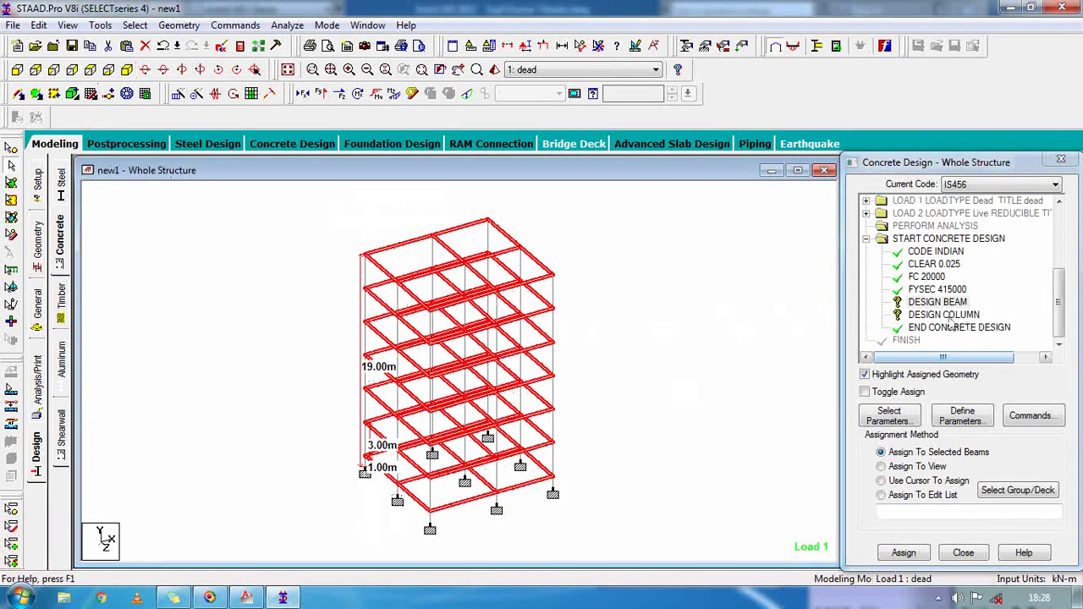
{"action": "left_click", "coordinate": [904, 553]}
{"action": "left_click", "coordinate": [967, 402]}
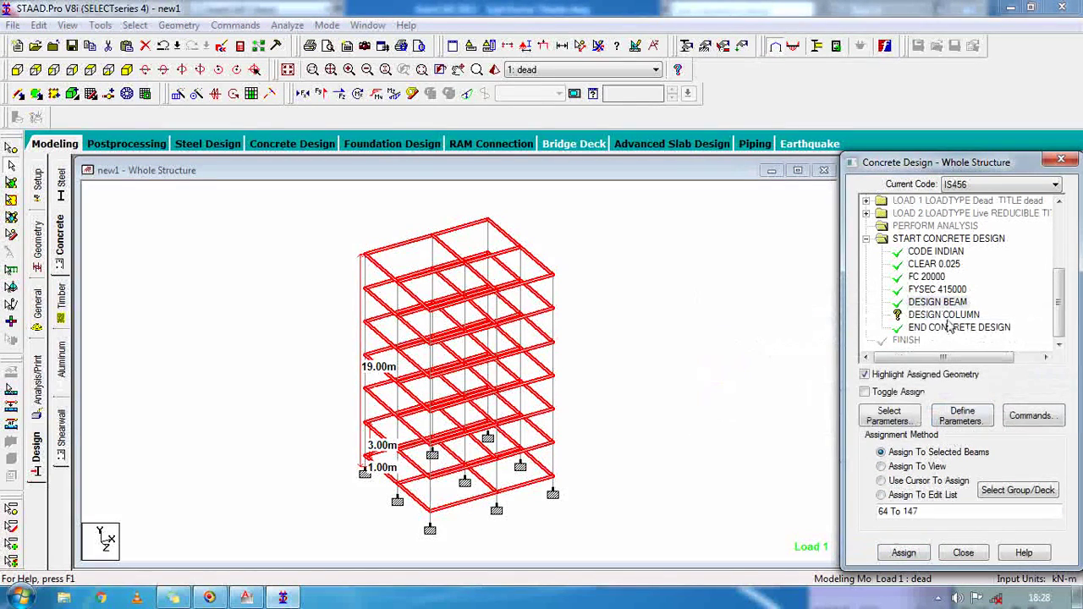
Select all members parallel to Y, assign the DESIGN COLUMN command to them and clear the selection.
{"action": "left_click", "coordinate": [942, 316]}
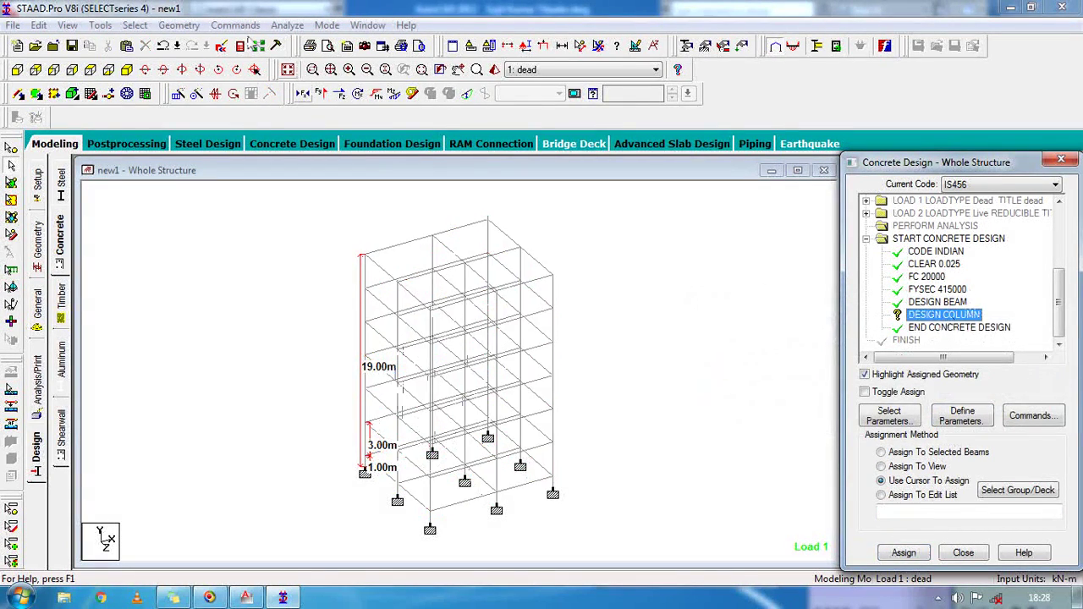
{"action": "left_click", "coordinate": [135, 24]}
{"action": "mouse_move", "coordinate": [244, 312]}
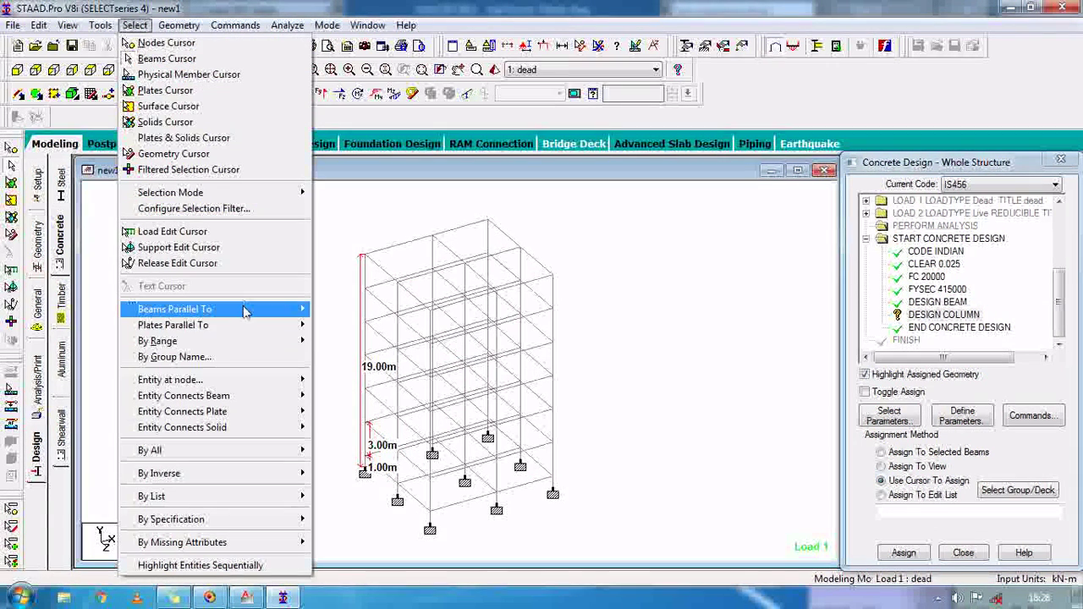
{"action": "left_click", "coordinate": [325, 325]}
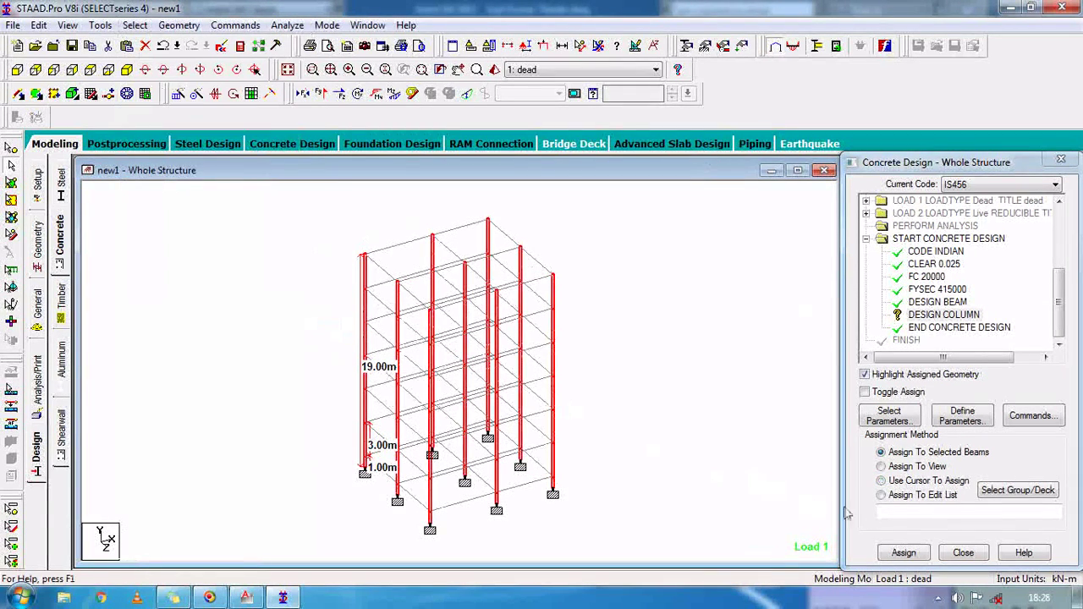
{"action": "left_click", "coordinate": [904, 554]}
{"action": "left_click", "coordinate": [959, 403]}
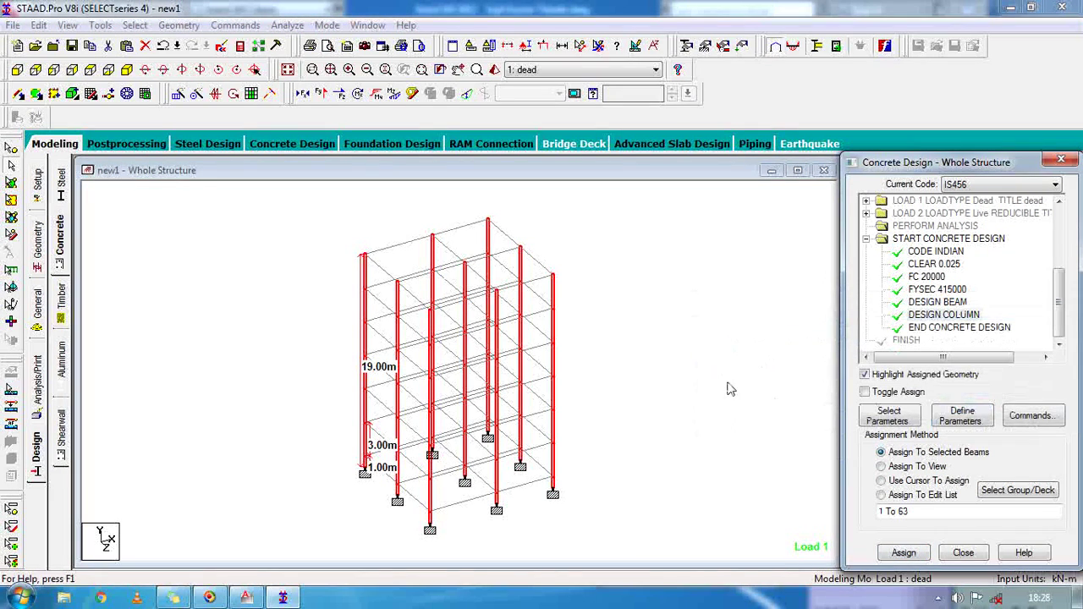
{"action": "left_click", "coordinate": [728, 389]}
Add a Perform Analysis command after the end of the concrete design block.
{"action": "left_click", "coordinate": [235, 25]}
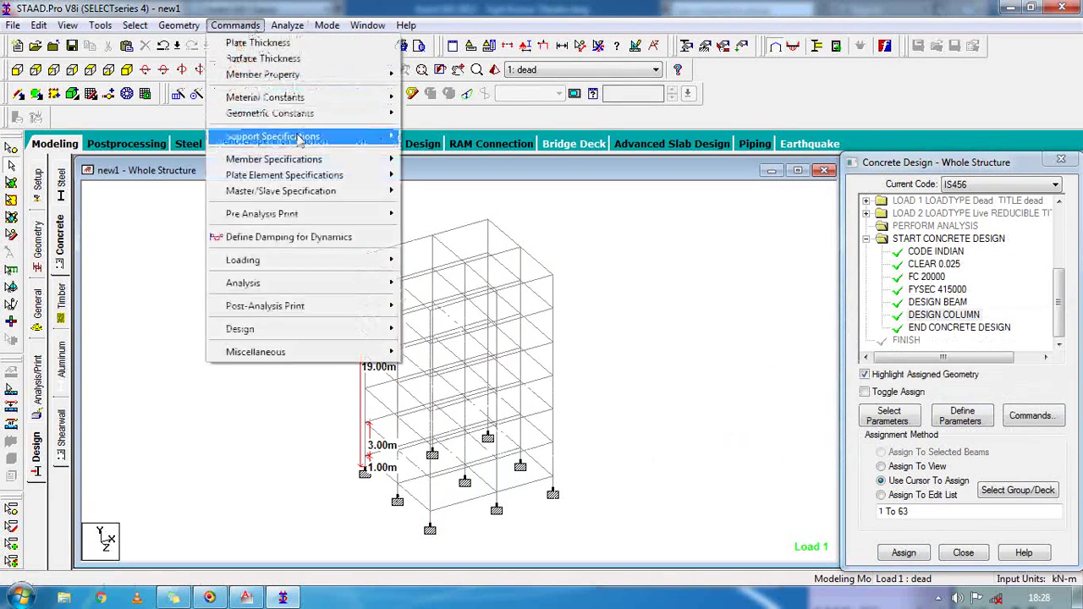
{"action": "mouse_move", "coordinate": [312, 285]}
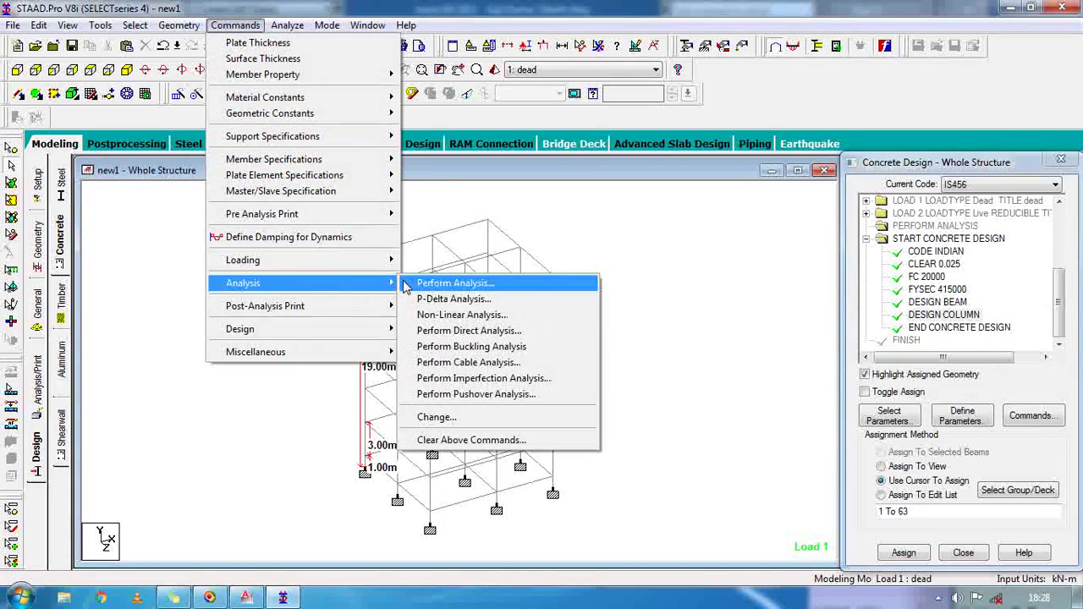
{"action": "left_click", "coordinate": [411, 285]}
{"action": "left_click", "coordinate": [484, 390]}
Run the analysis and design, saving the modified structure, and stay in modeling mode when it finishes.
{"action": "left_click", "coordinate": [286, 25]}
{"action": "left_click", "coordinate": [305, 39]}
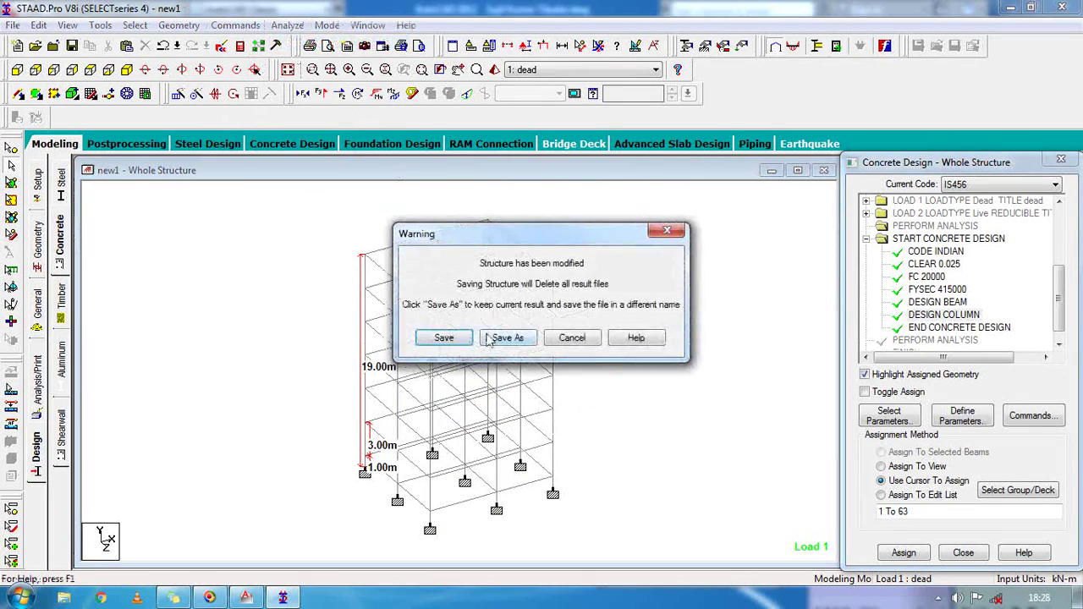
{"action": "left_click", "coordinate": [457, 338]}
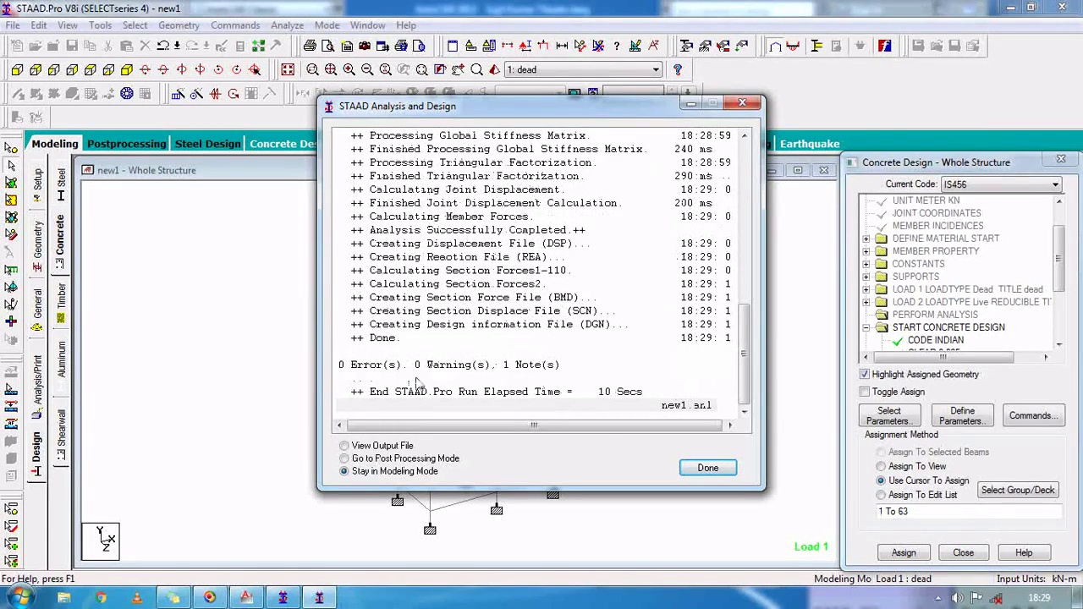
{"action": "left_click", "coordinate": [707, 468]}
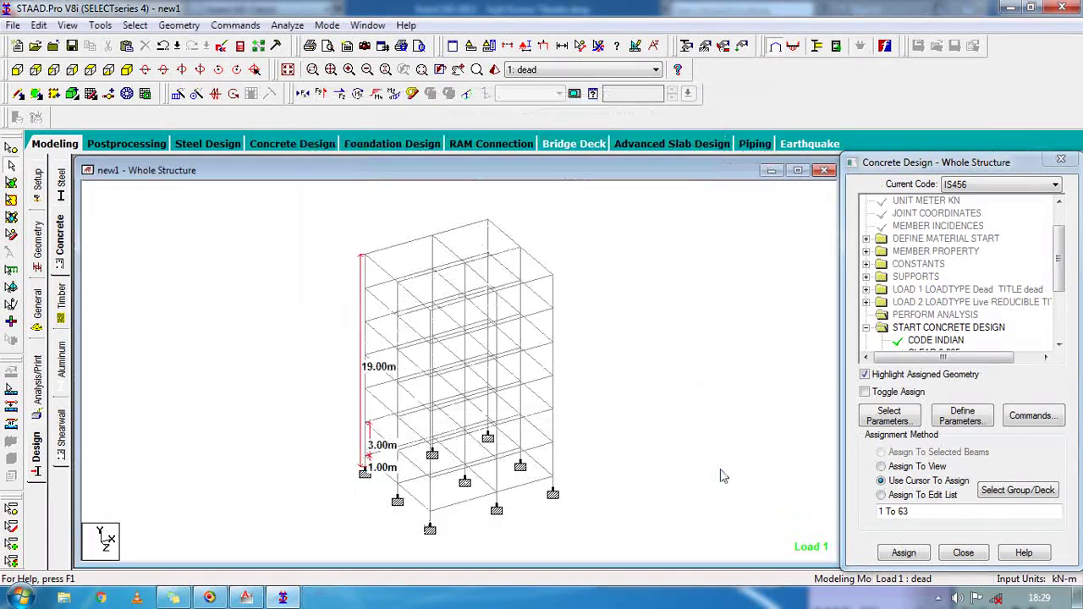
Examine the concrete design results of corner column member 3, between the 4 m and 7 m levels.
{"action": "scroll", "coordinate": [434, 336], "scroll_direction": "up", "scroll_amount": 3}
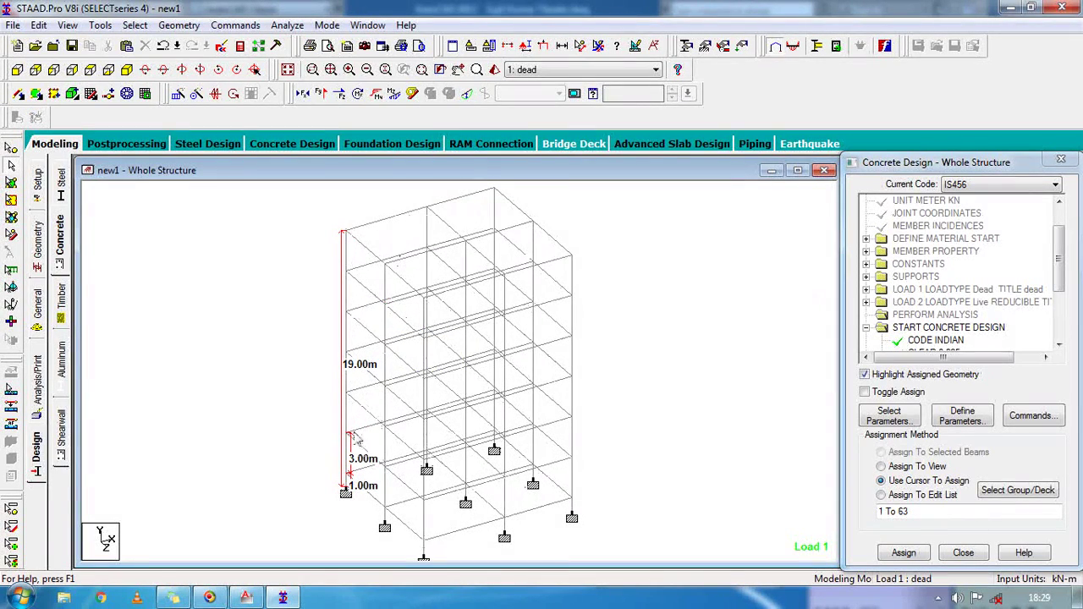
{"action": "double_click", "coordinate": [347, 429]}
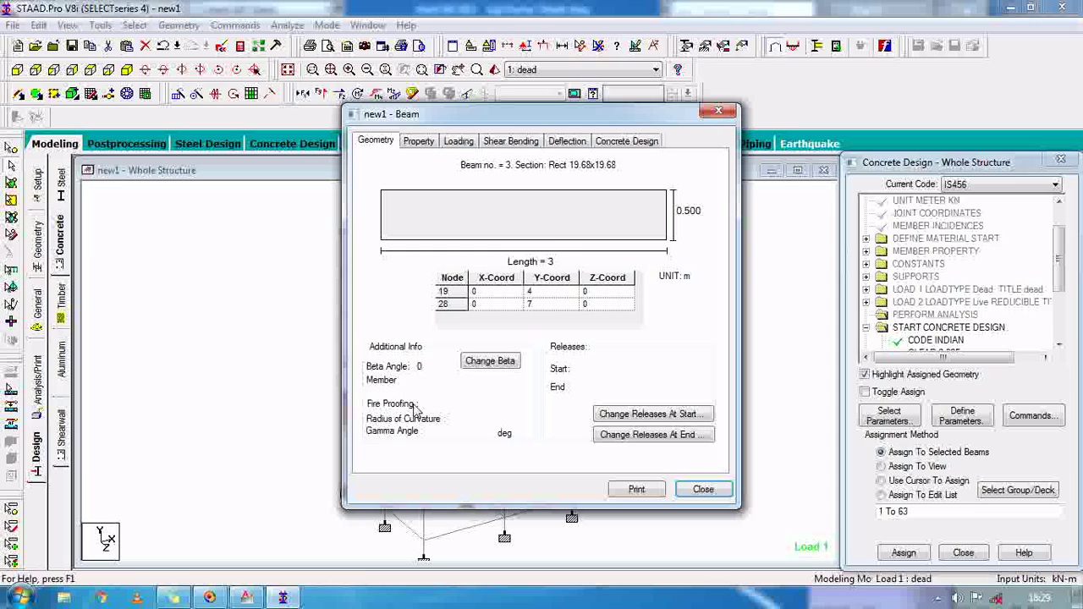
{"action": "left_click", "coordinate": [626, 142]}
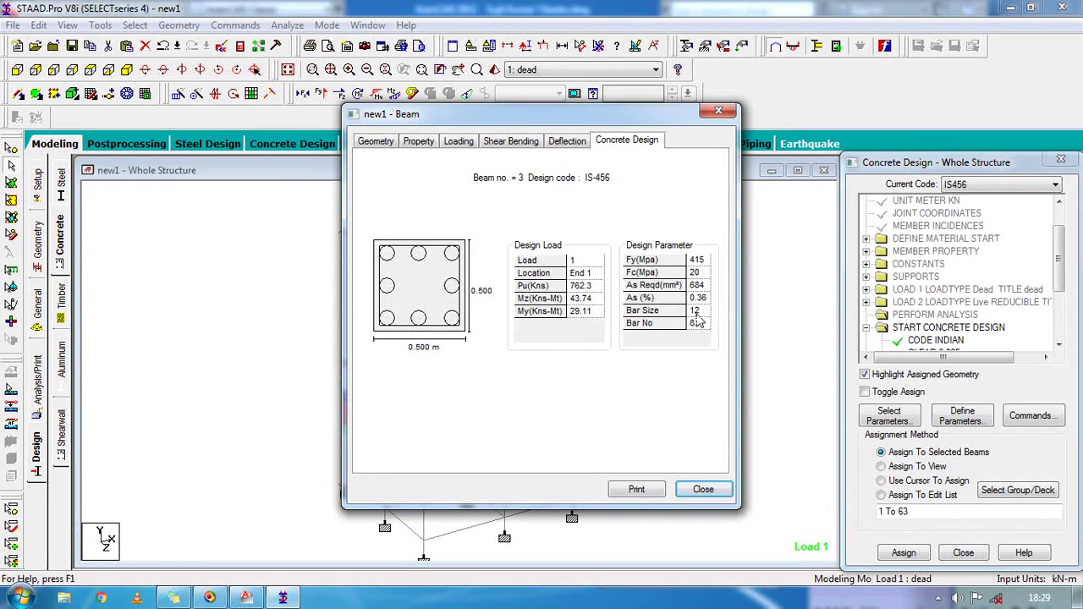
{"action": "left_click", "coordinate": [703, 489]}
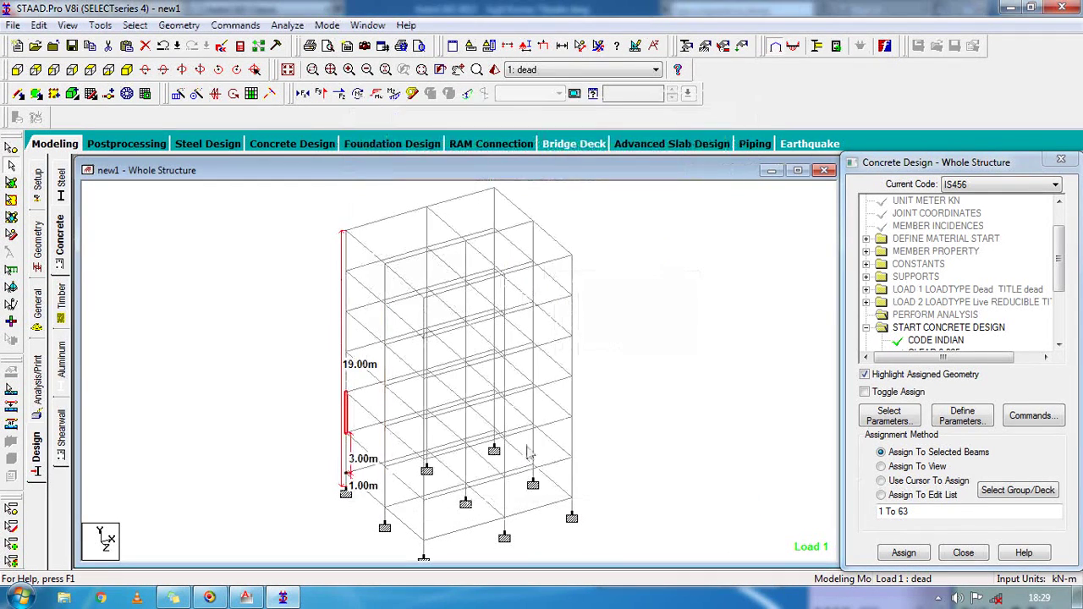
Examine the concrete design results and reinforcement layout of roof beam 101.
{"action": "double_click", "coordinate": [463, 204]}
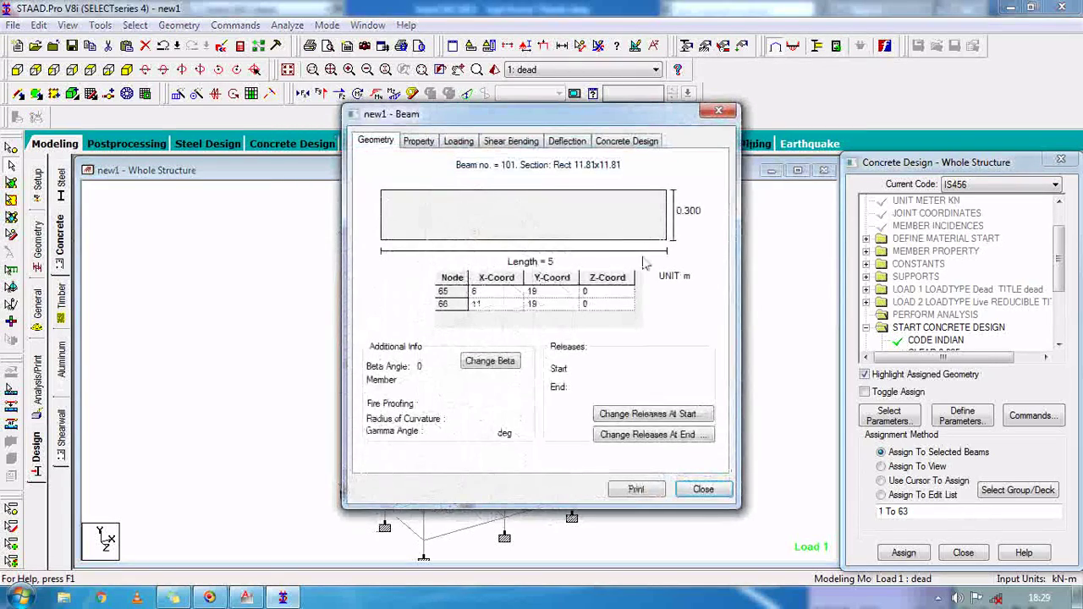
{"action": "left_click", "coordinate": [626, 140]}
{"action": "left_click_drag", "start_coordinate": [620, 120], "coordinate": [709, 123]}
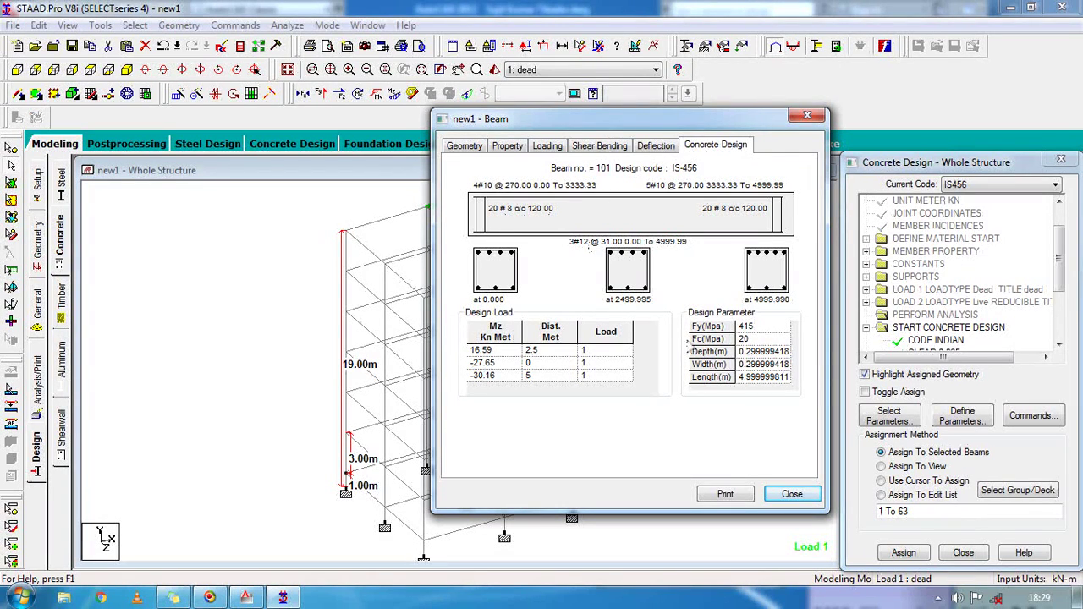
{"action": "left_click", "coordinate": [800, 497]}
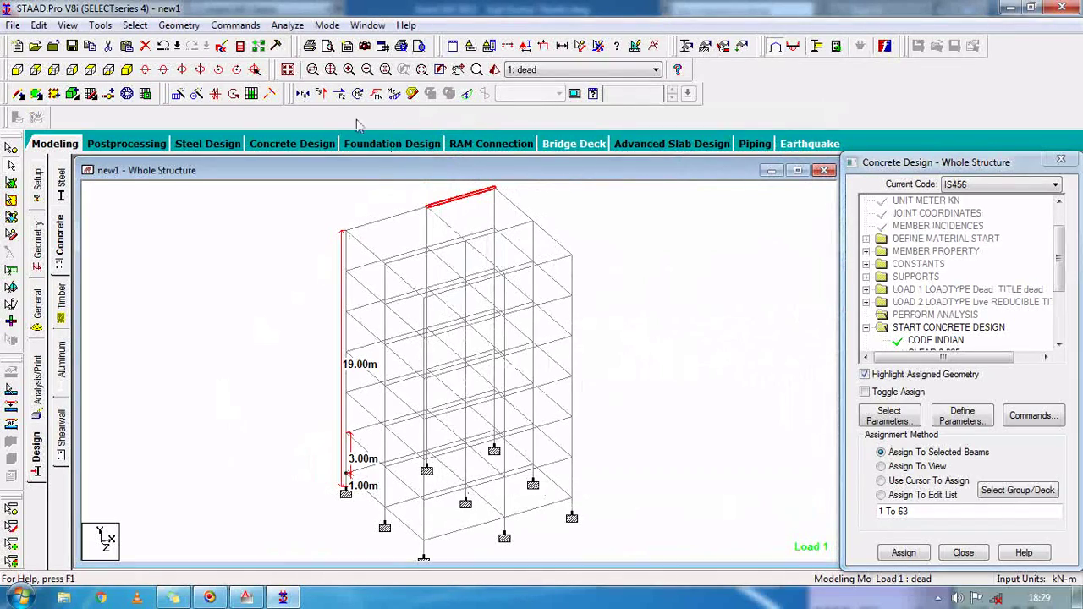
Display the axial force, shear Y, shear Z, torsion, bending Y and bending Z diagrams on the frame and open the load case list.
{"action": "left_click", "coordinate": [303, 93]}
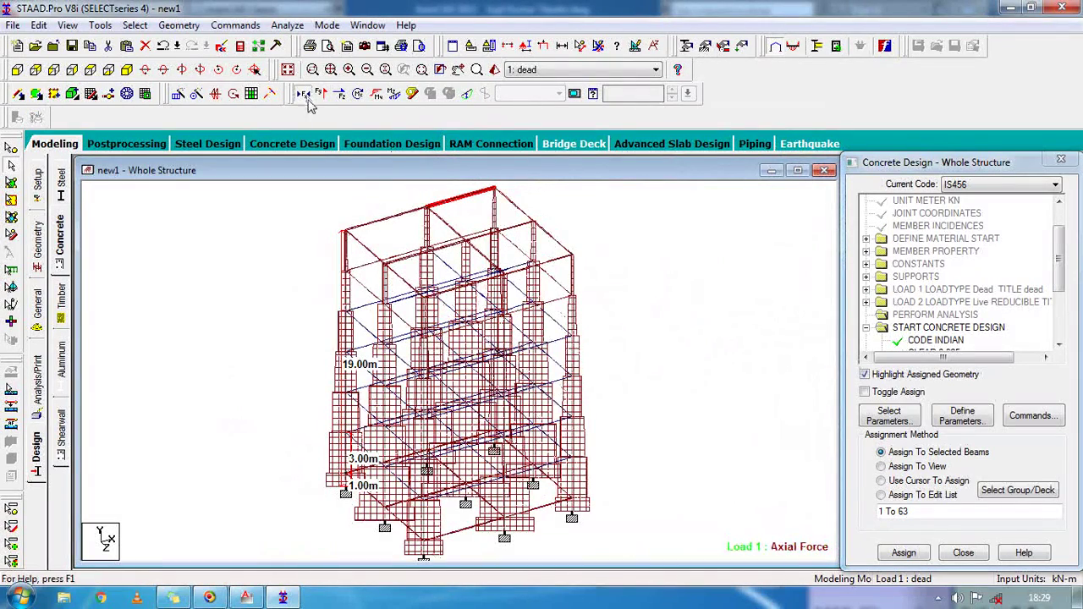
{"action": "left_click", "coordinate": [338, 95]}
{"action": "left_click", "coordinate": [338, 95]}
{"action": "left_click", "coordinate": [357, 95]}
{"action": "left_click", "coordinate": [376, 95]}
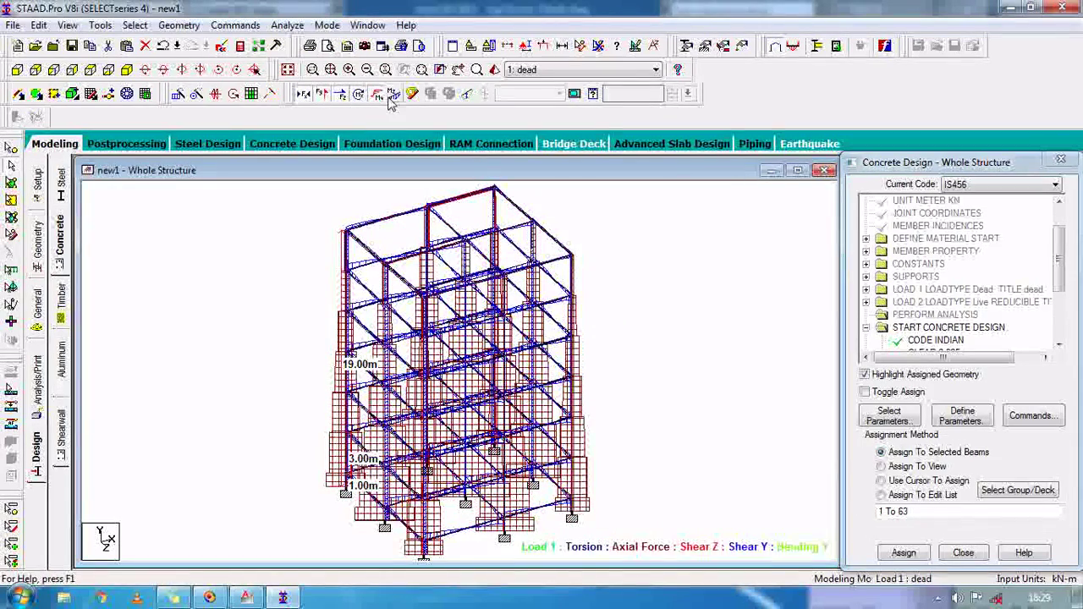
{"action": "left_click", "coordinate": [394, 94]}
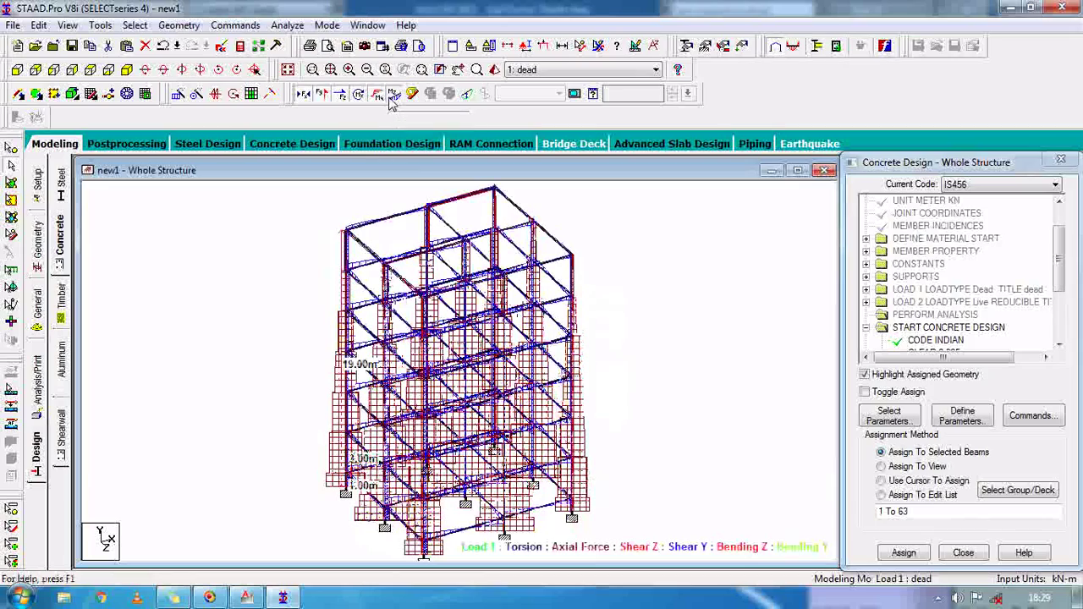
{"action": "left_click", "coordinate": [575, 69]}
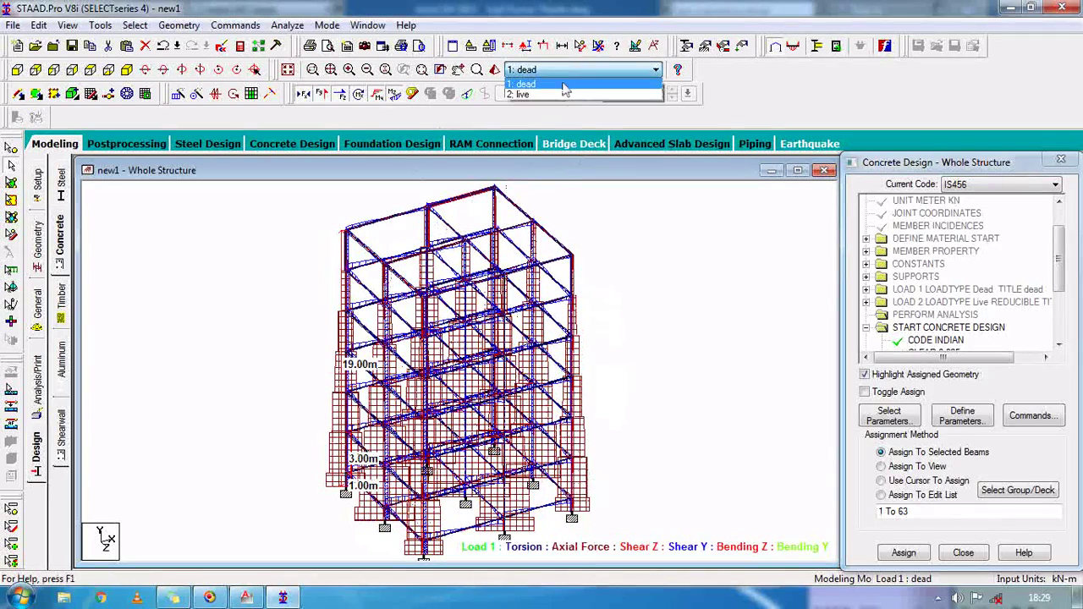